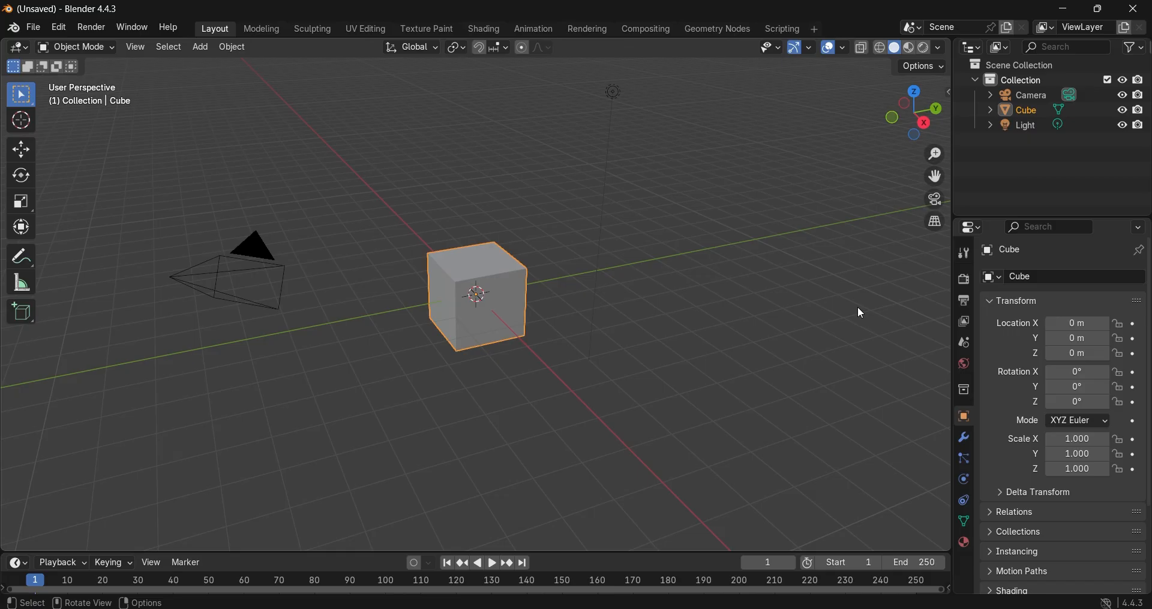
# Step: Switch to the front view and delete the default cube, camera and light from the scene
pyautogui.press('KP_1')
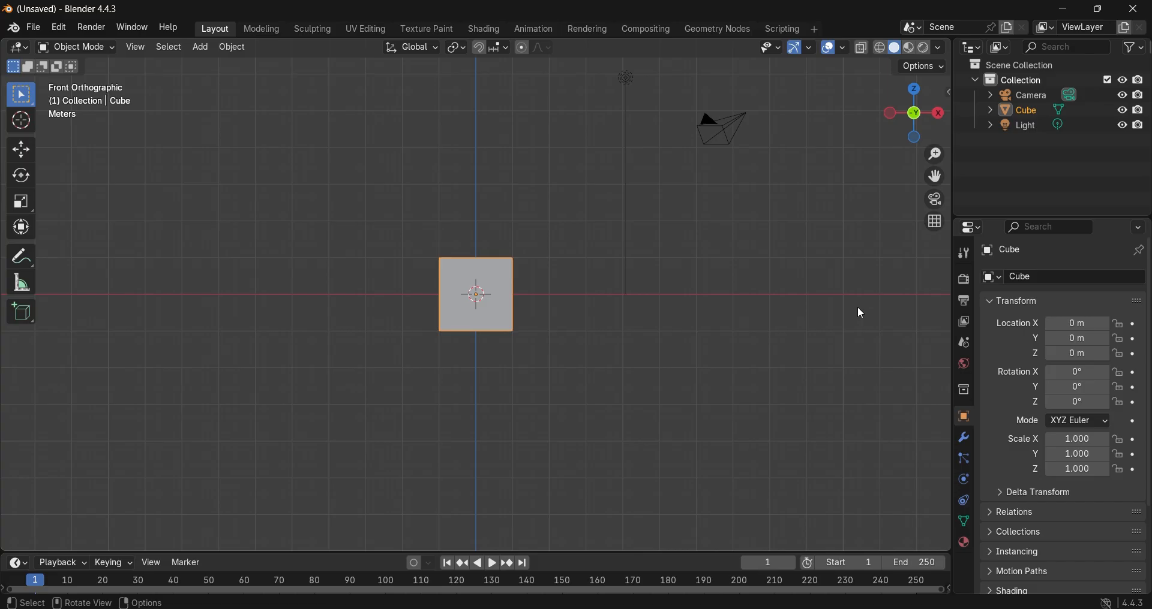
pyautogui.press('a')
pyautogui.press('Delete')
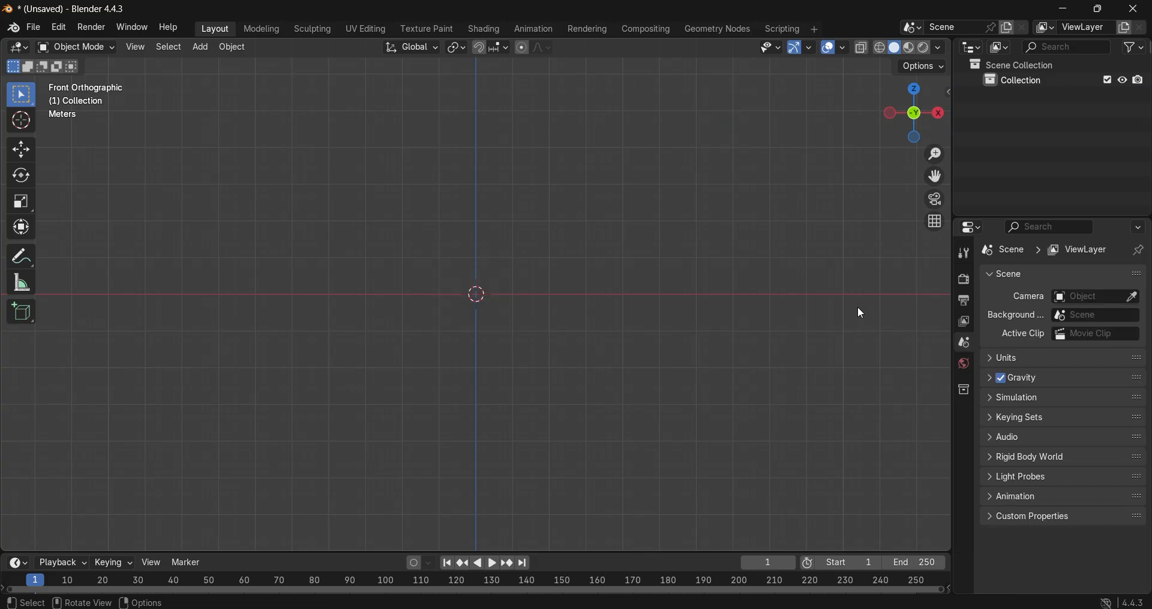
# Step: Add a new mesh cube at the scene origin
pyautogui.hotkey('shift', 'a')
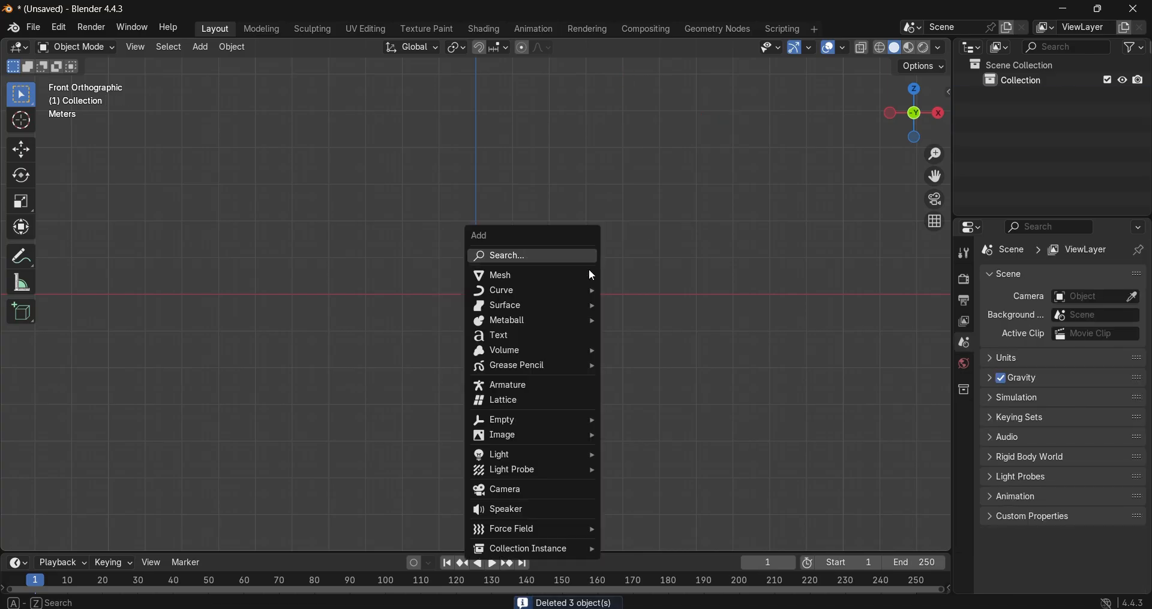
pyautogui.moveTo(590, 275)
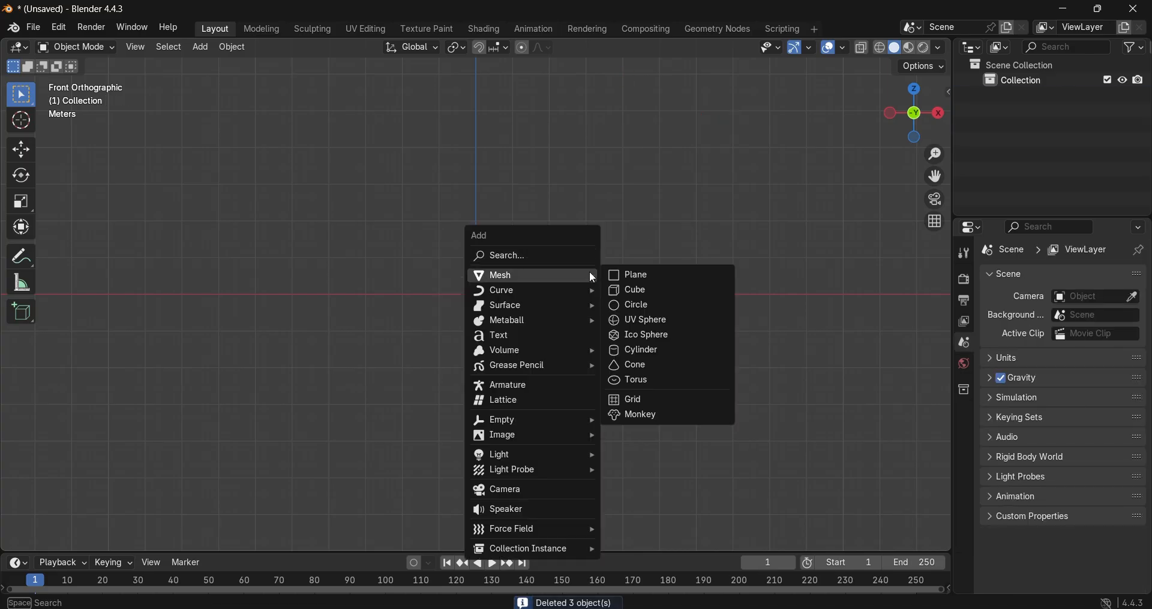
pyautogui.click(641, 297)
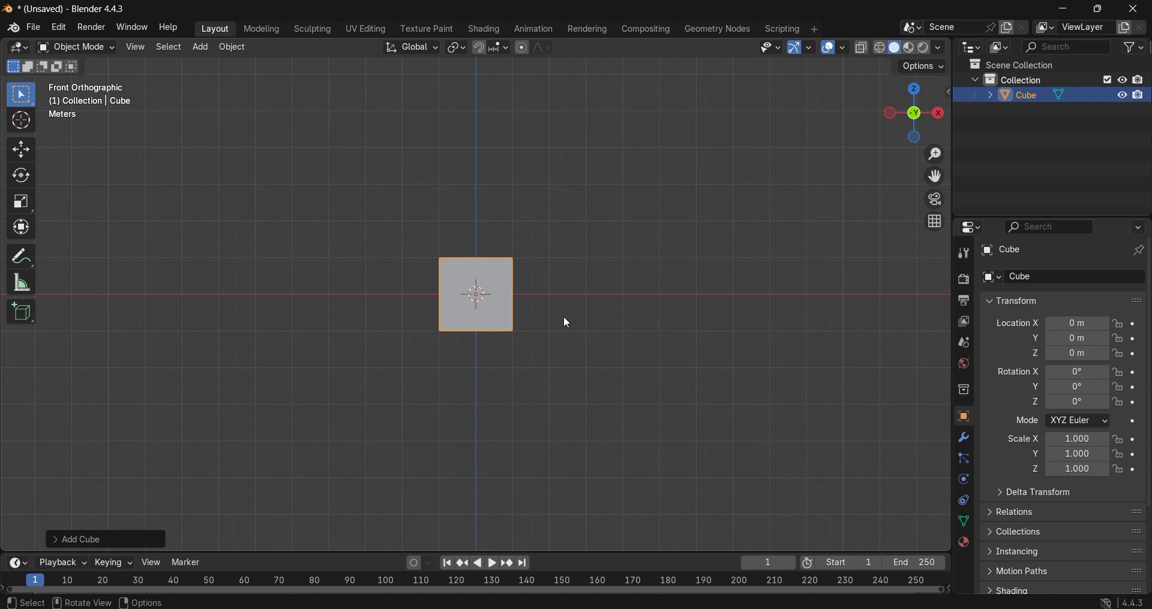
# Step: Scale the cube into a long flat bar, about 8.04 along X and about 0.35 along Z
pyautogui.press('s')
pyautogui.press('x')
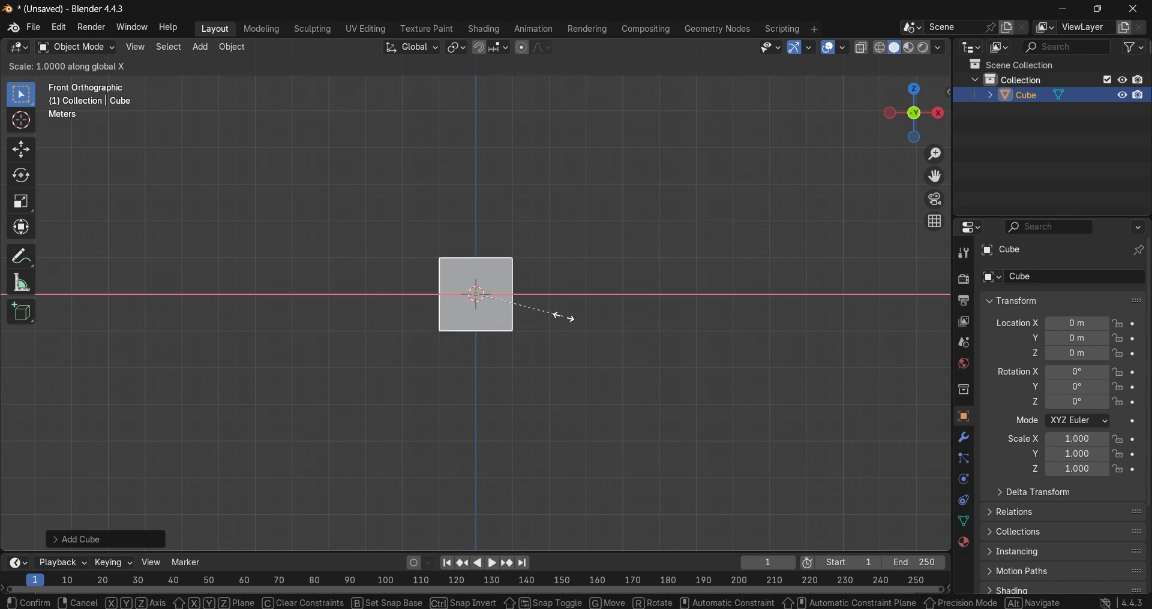
pyautogui.click(258, 401)
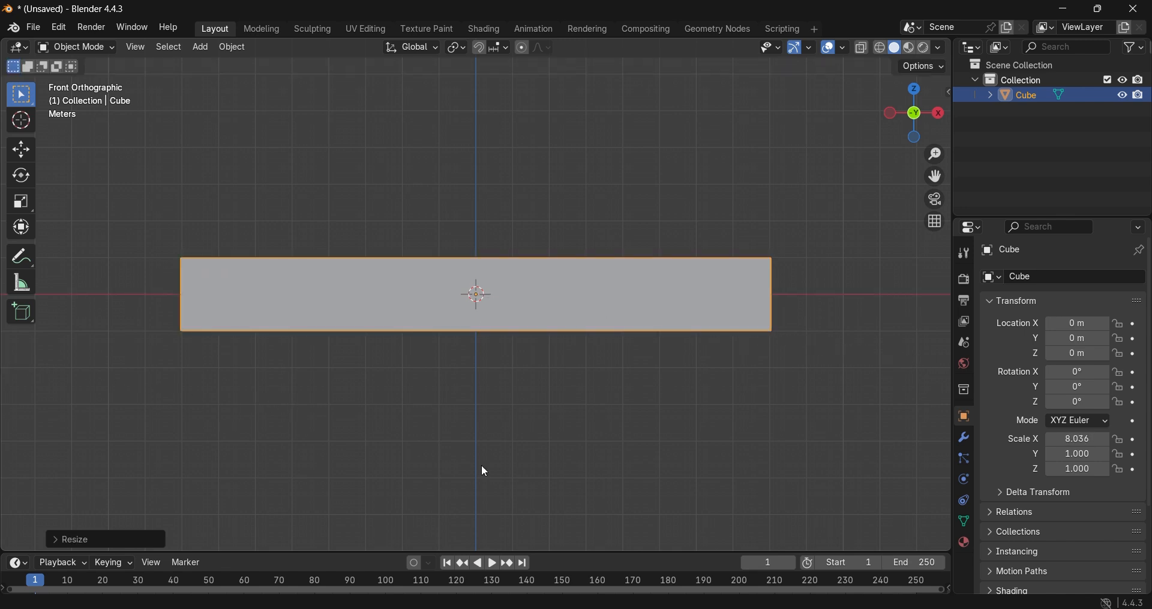
pyautogui.press('s')
pyautogui.press('z')
pyautogui.click(463, 355)
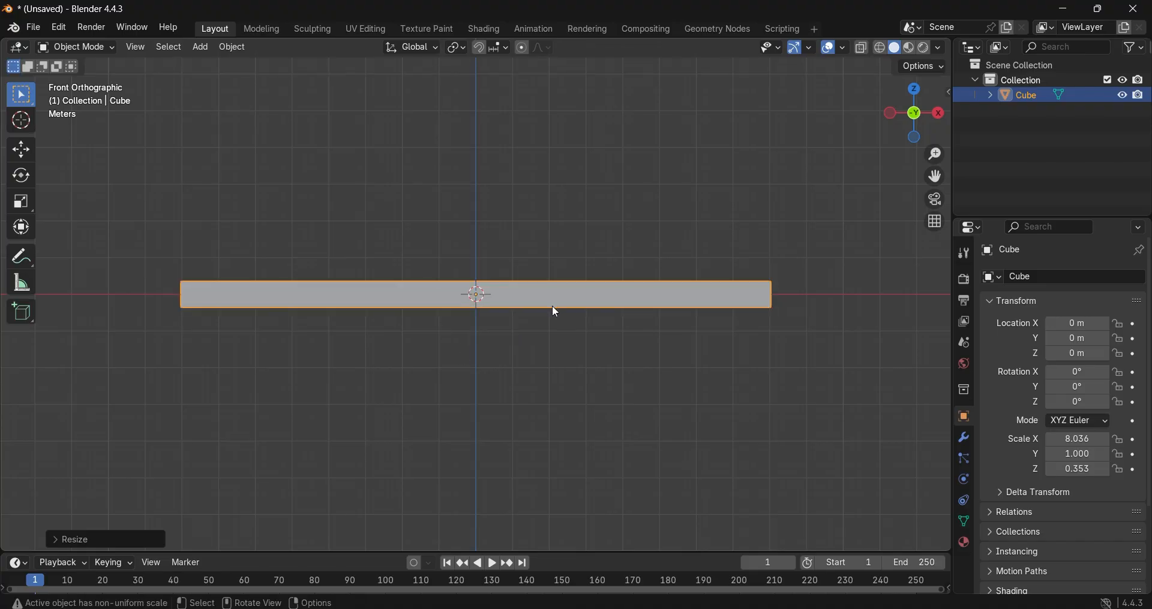
# Step: Widen the bar into a slab by scaling it about 6.62 along Y
pyautogui.moveTo(555, 315); pyautogui.dragTo(405, 390, button='middle')
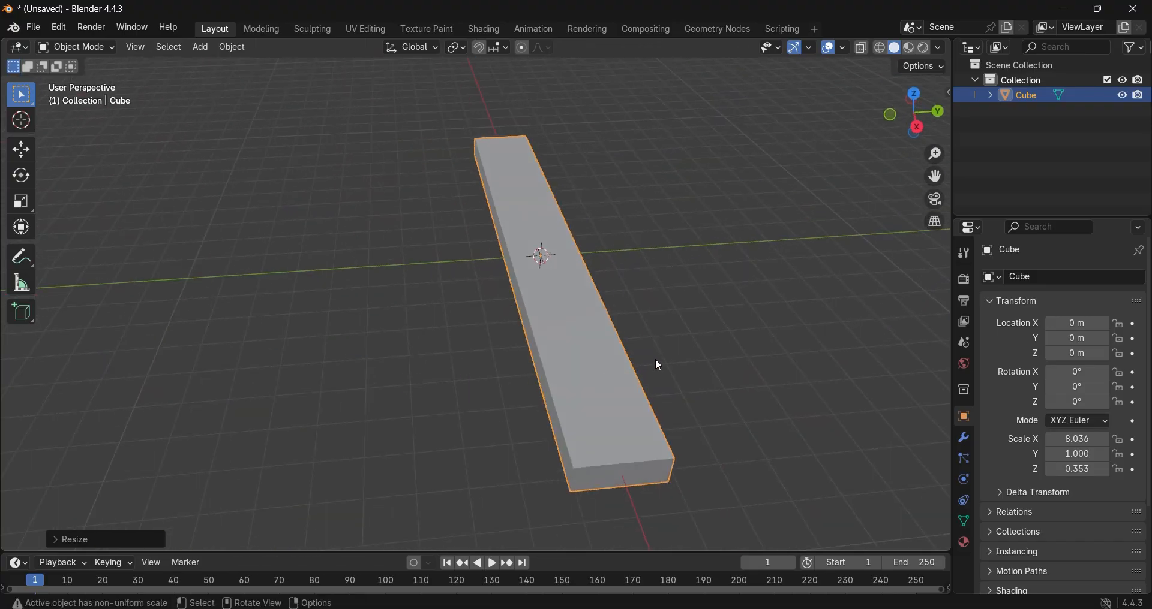
pyautogui.press('s')
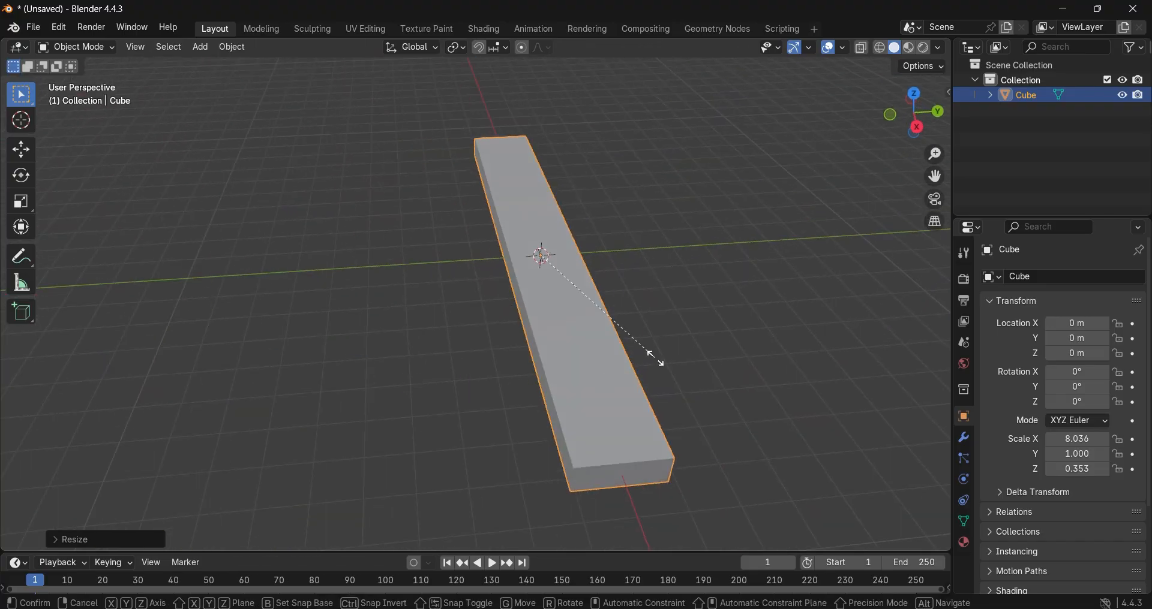
pyautogui.press('y')
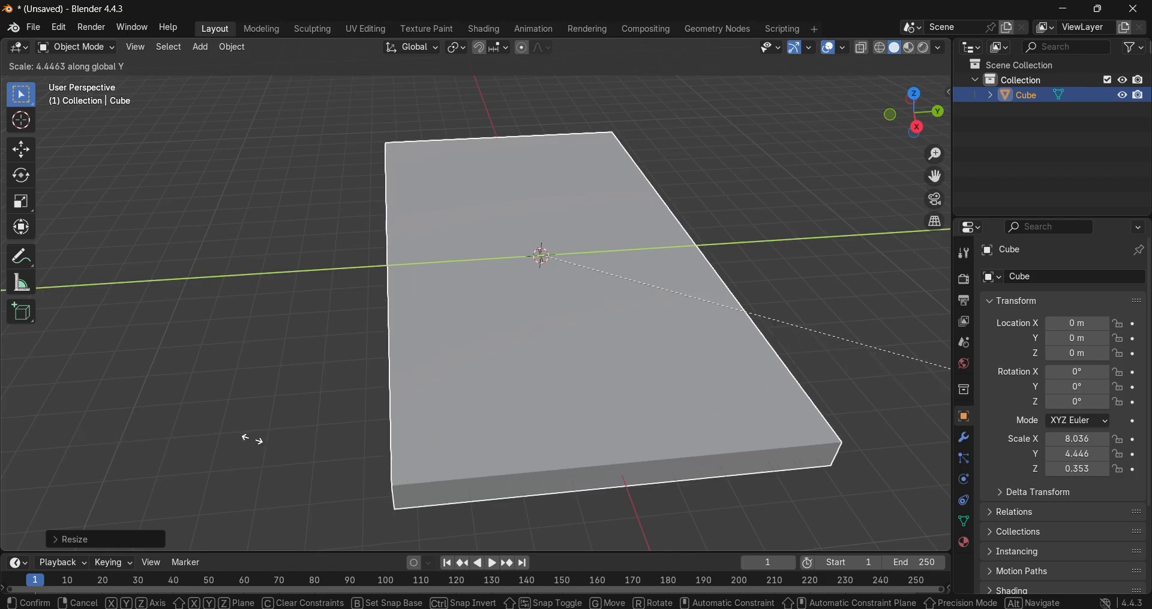
pyautogui.click(452, 459)
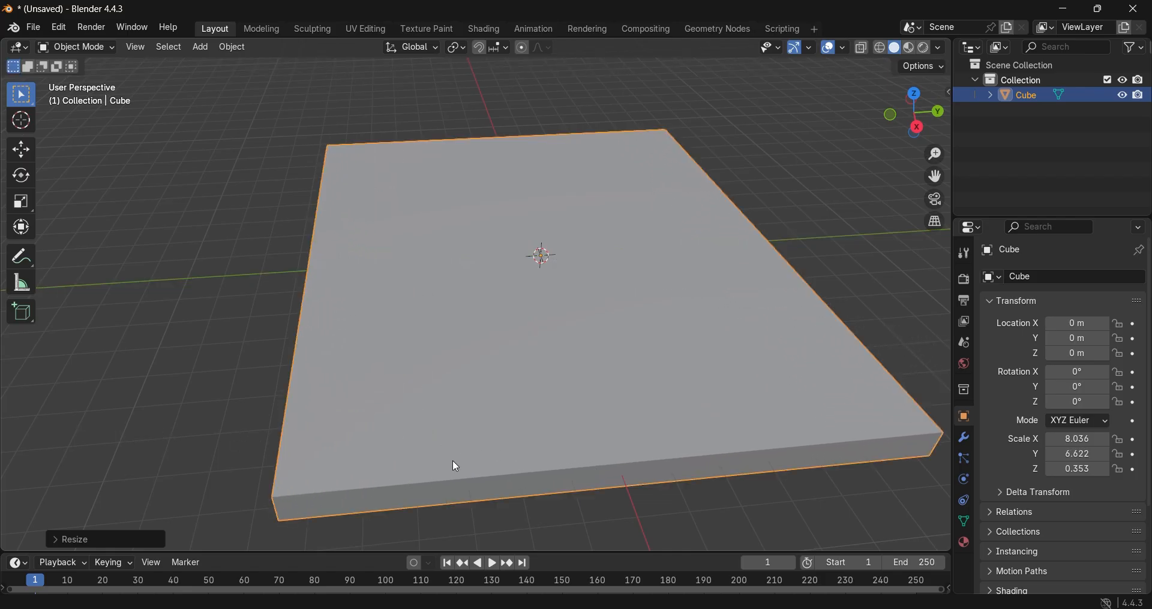
# Step: View the slab from the top, enlarge the timeline area and turn it into a Shader Editor
pyautogui.moveTo(452, 459); pyautogui.dragTo(604, 423, button='middle')
pyautogui.press('KP_7')
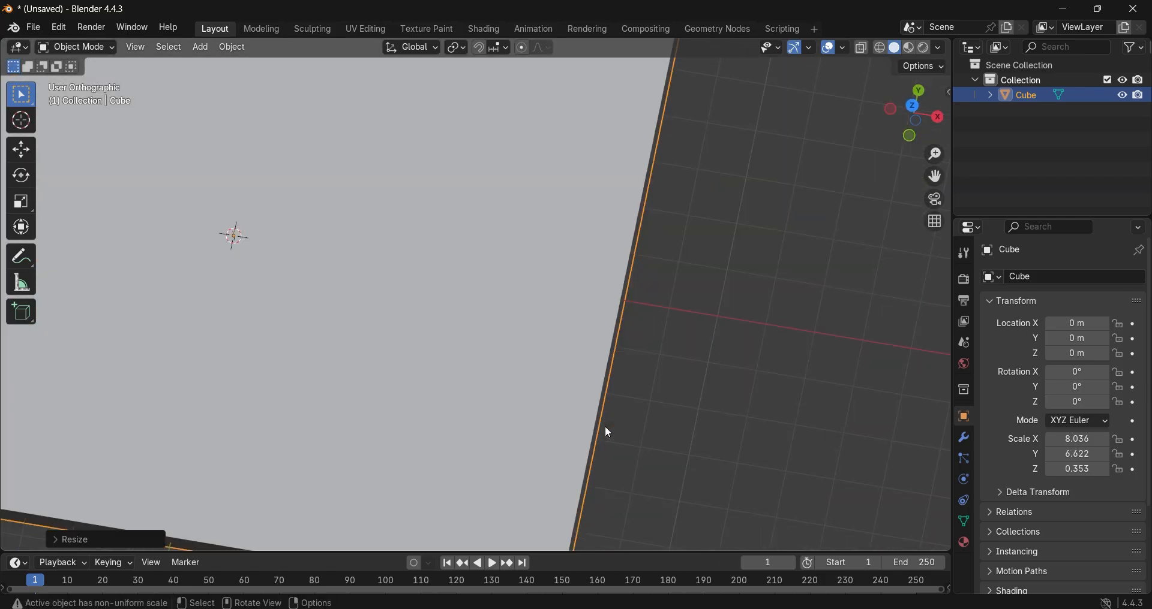
pyautogui.scroll(-3, 483, 427)
pyautogui.keyDown('shift'); pyautogui.moveTo(489, 367); pyautogui.dragTo(589, 445, button='middle'); pyautogui.keyUp('shift')
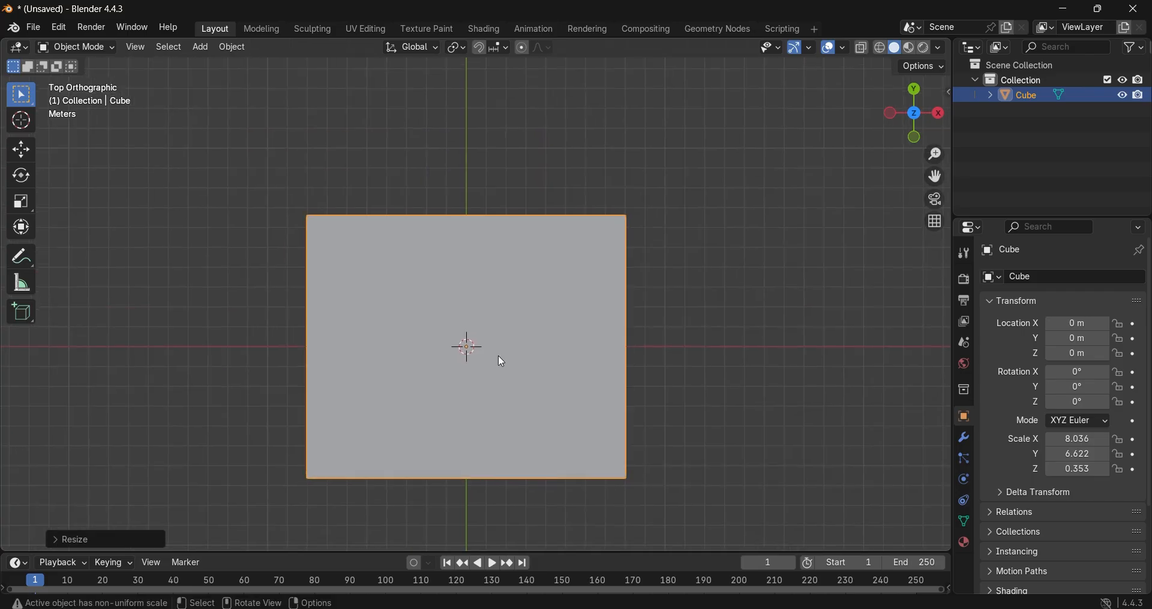
pyautogui.moveTo(573, 553); pyautogui.dragTo(575, 421)
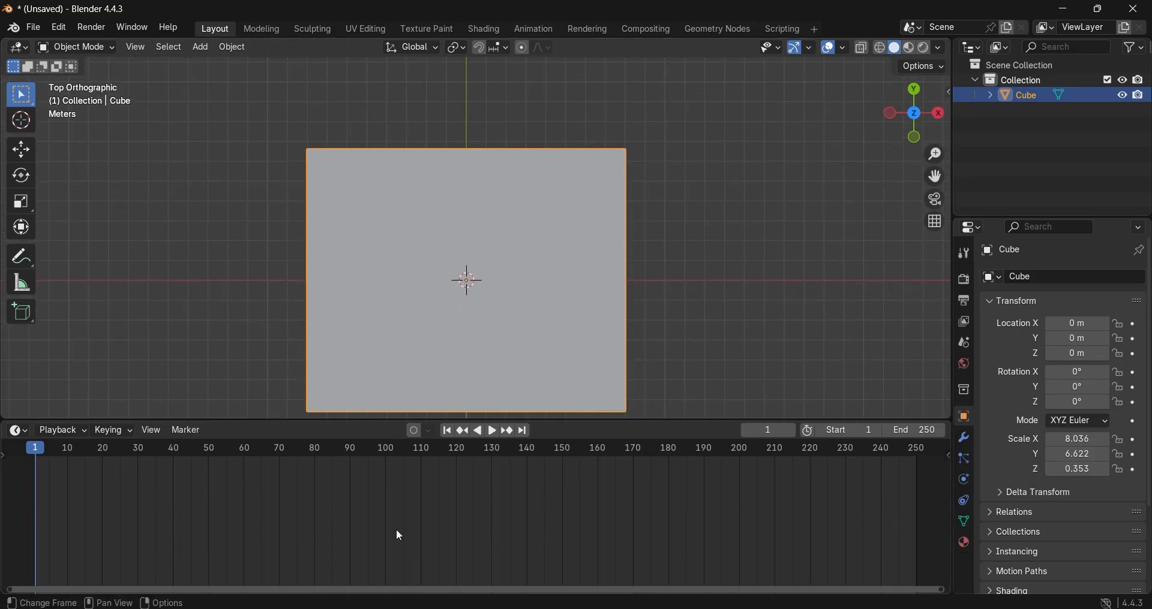
pyautogui.click(18, 431)
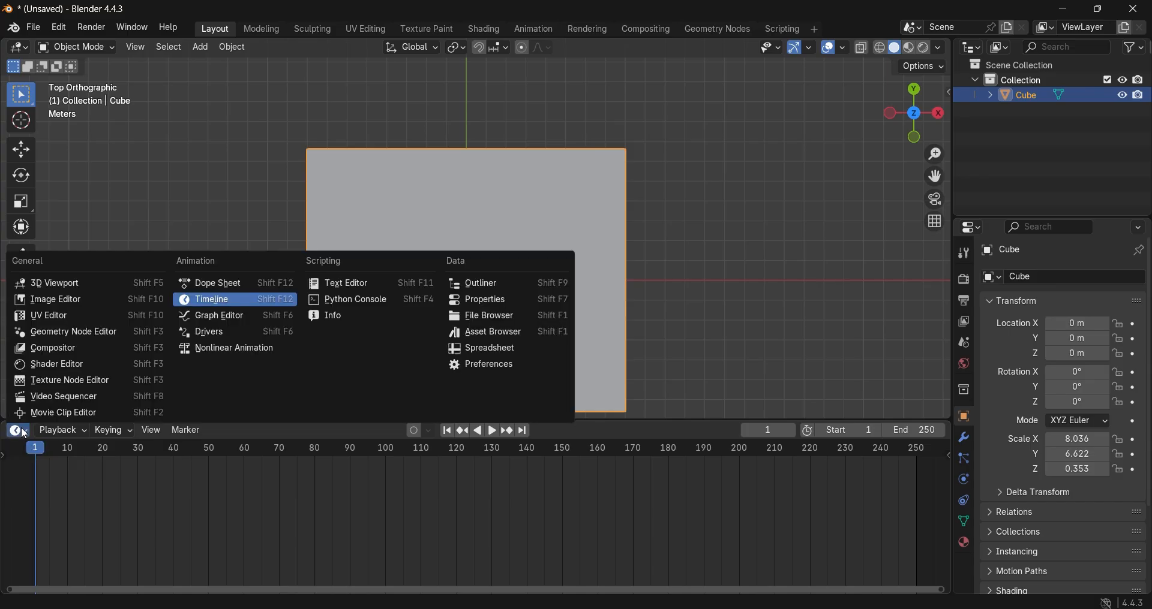
pyautogui.click(81, 366)
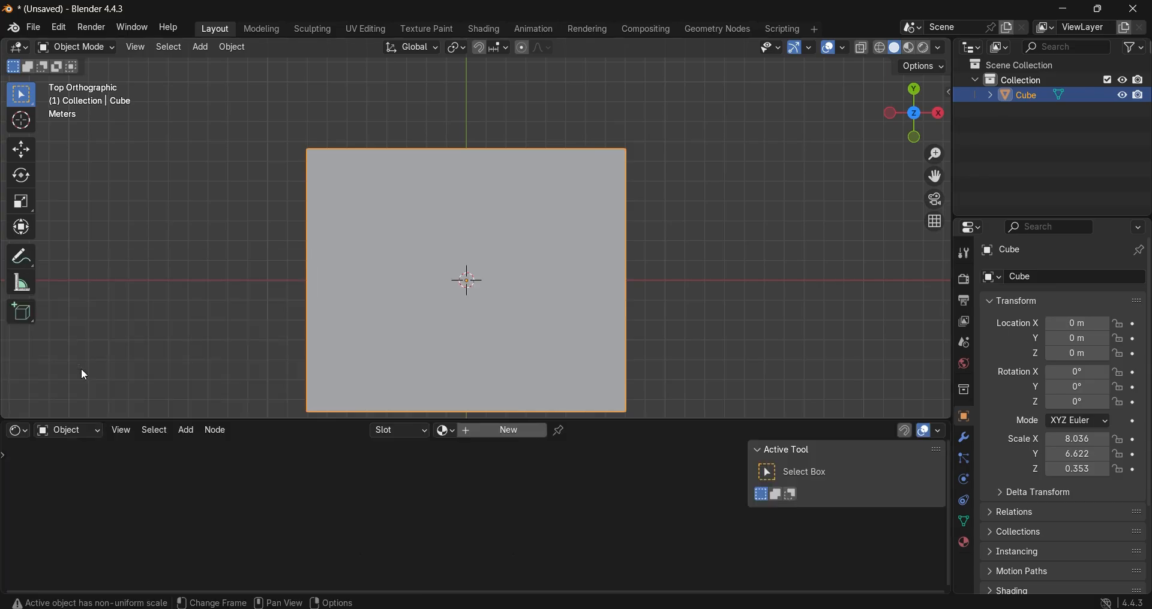
# Step: Create a new material for the slab and select its Principled BSDF node
pyautogui.click(499, 430)
pyautogui.scroll(5, 525, 572)
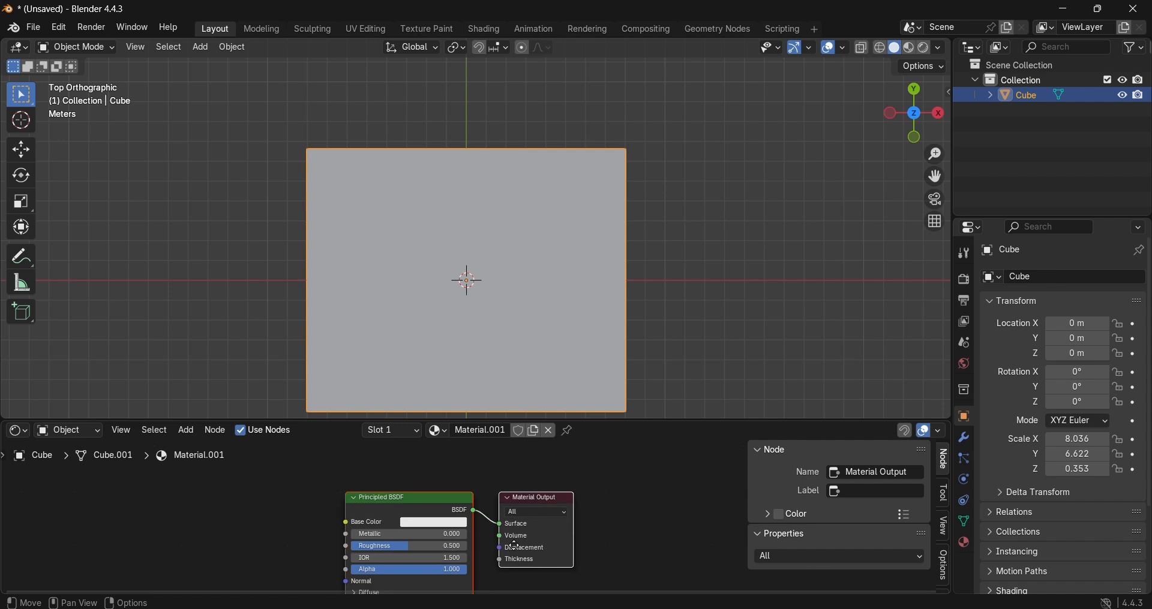
pyautogui.click(491, 454)
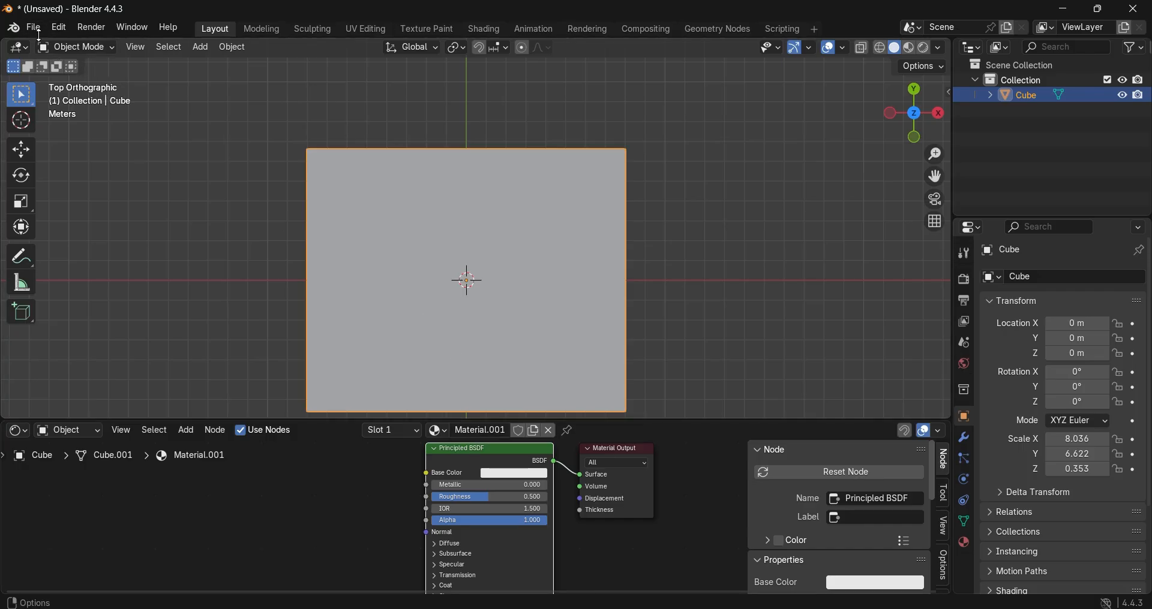
# Step: Open the add-ons section of the preferences and list only the enabled add-ons
pyautogui.click(34, 28)
pyautogui.moveTo(58, 28)
pyautogui.click(143, 221)
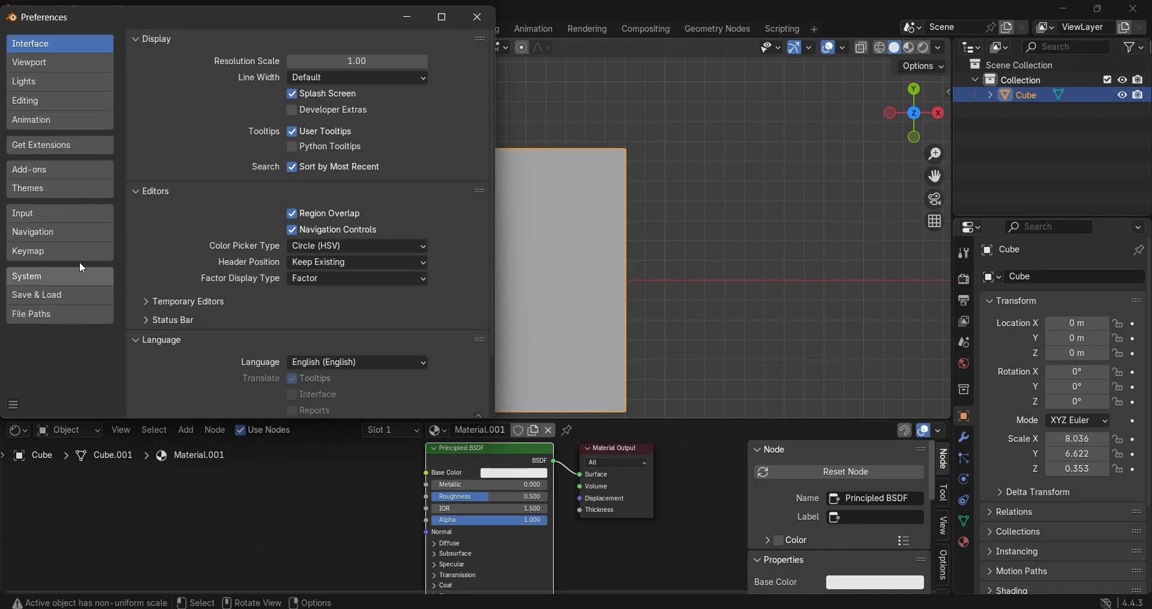
pyautogui.click(78, 149)
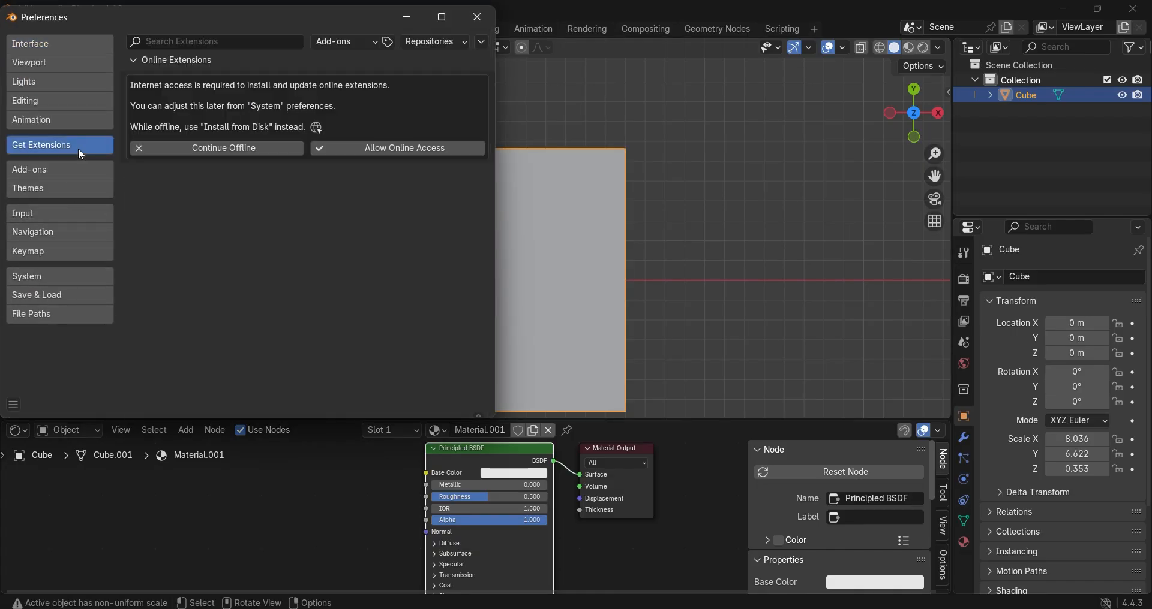
pyautogui.click(81, 173)
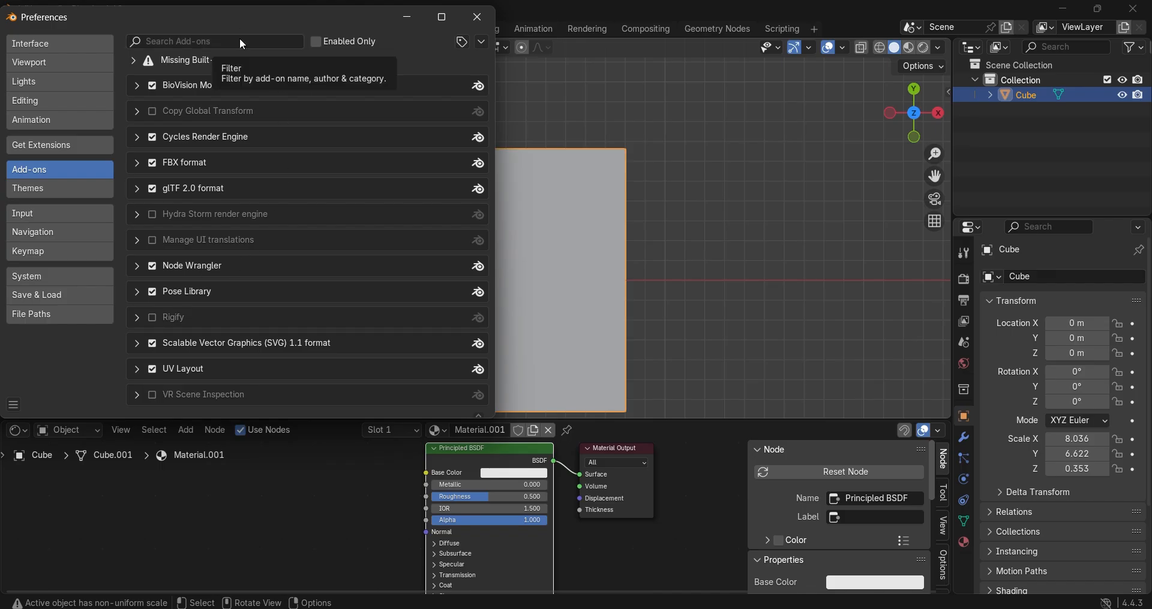
pyautogui.click(316, 42)
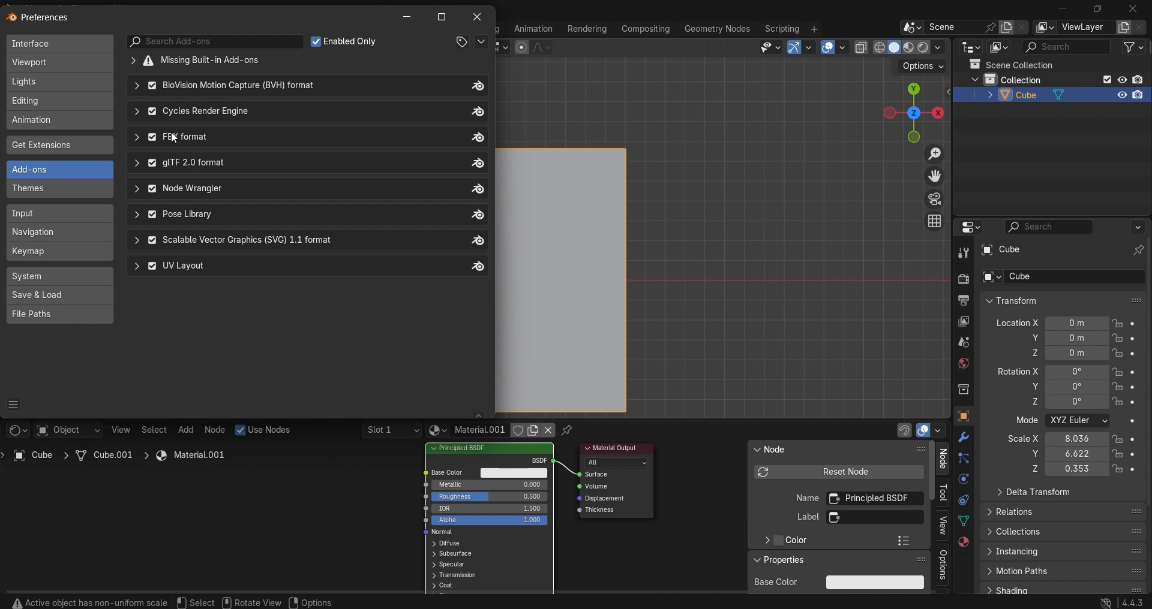
# Step: Inspect the details of the glTF 2.0 format, UV Layout and Node Wrangler add-ons
pyautogui.click(137, 163)
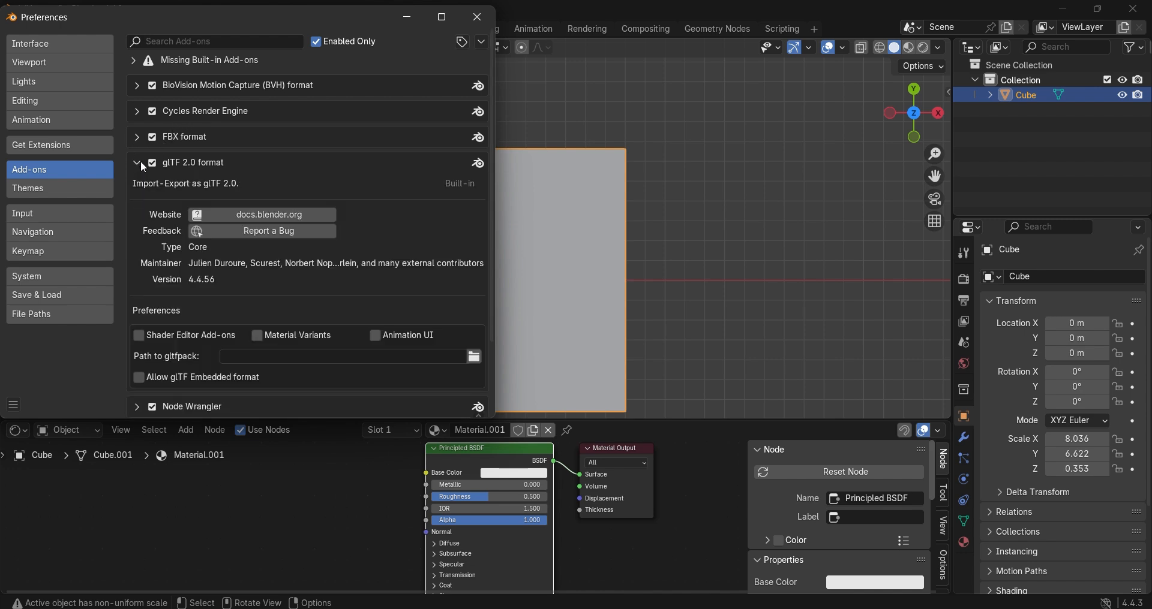
pyautogui.click(140, 160)
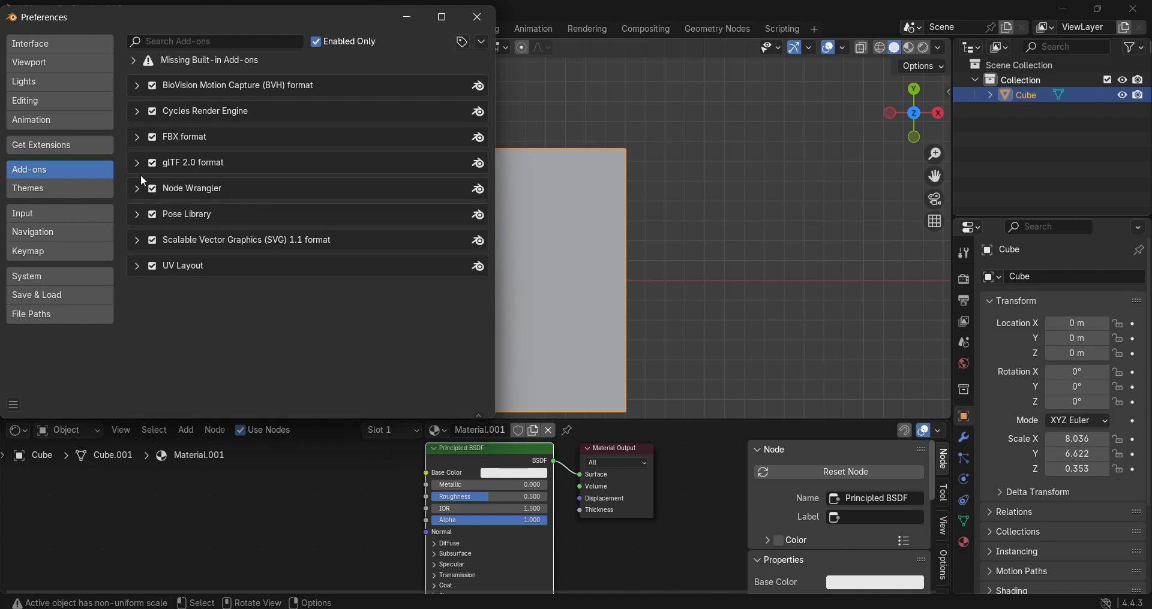
pyautogui.click(138, 166)
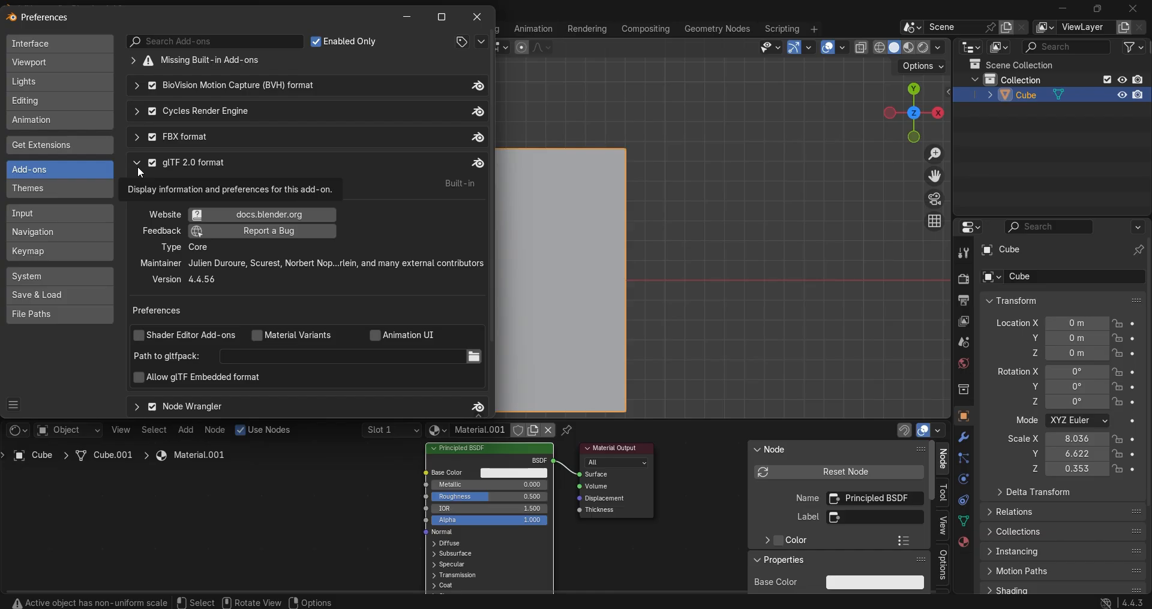
pyautogui.click(138, 168)
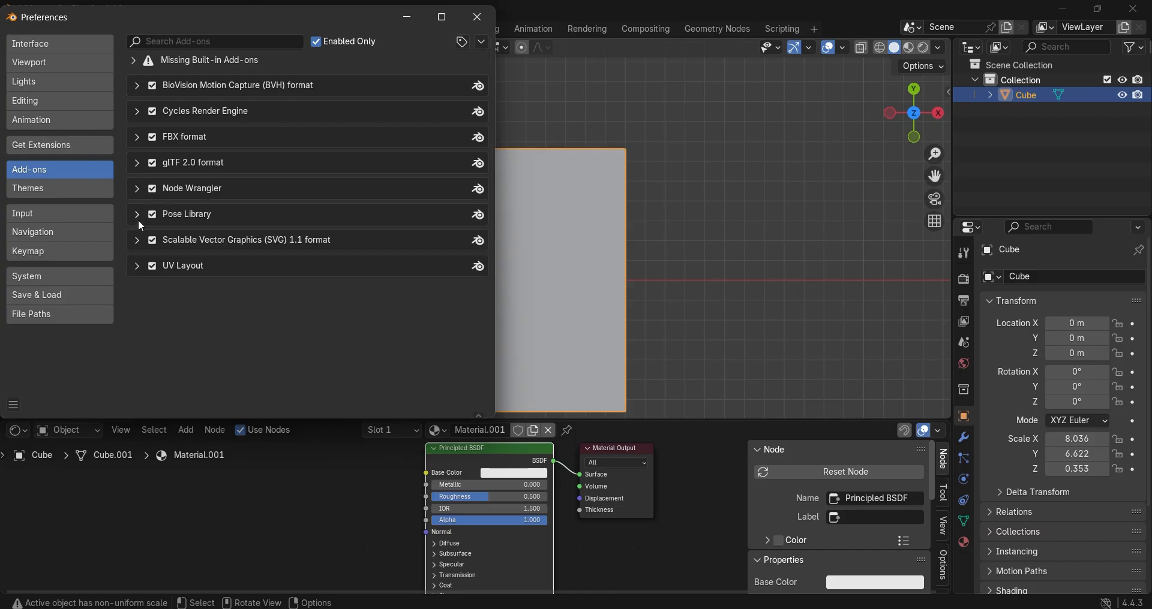
pyautogui.click(137, 266)
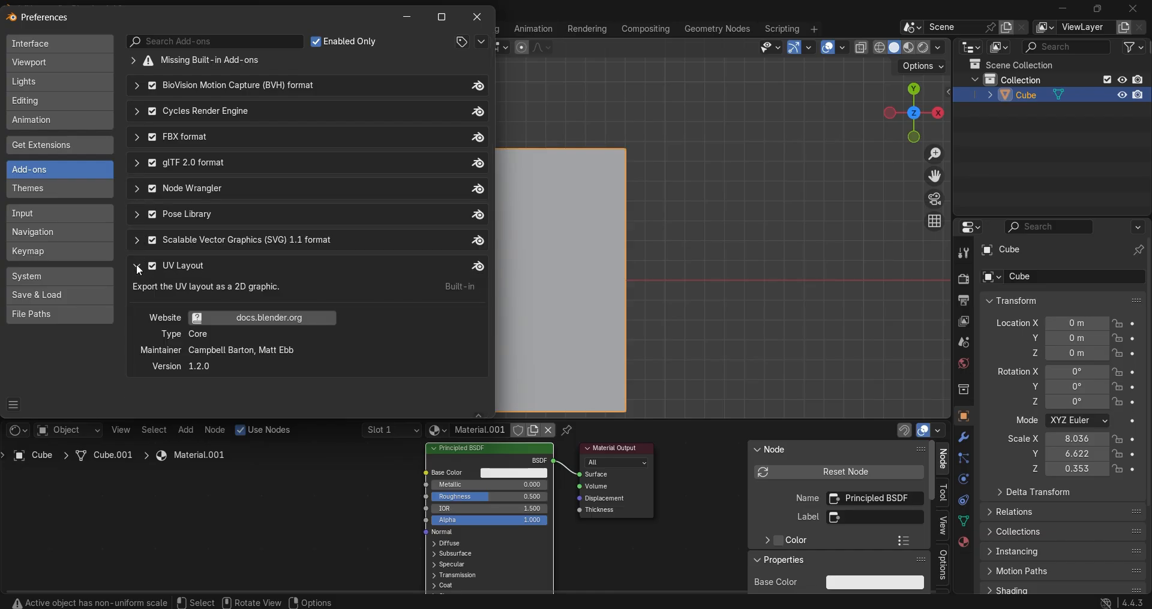
pyautogui.click(138, 268)
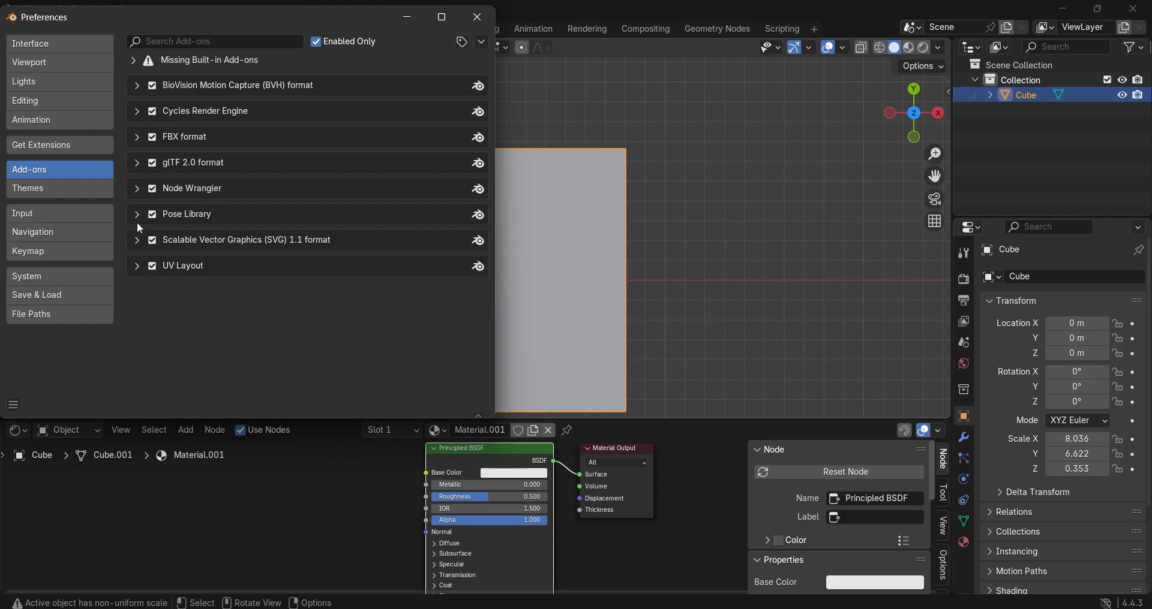
pyautogui.click(137, 189)
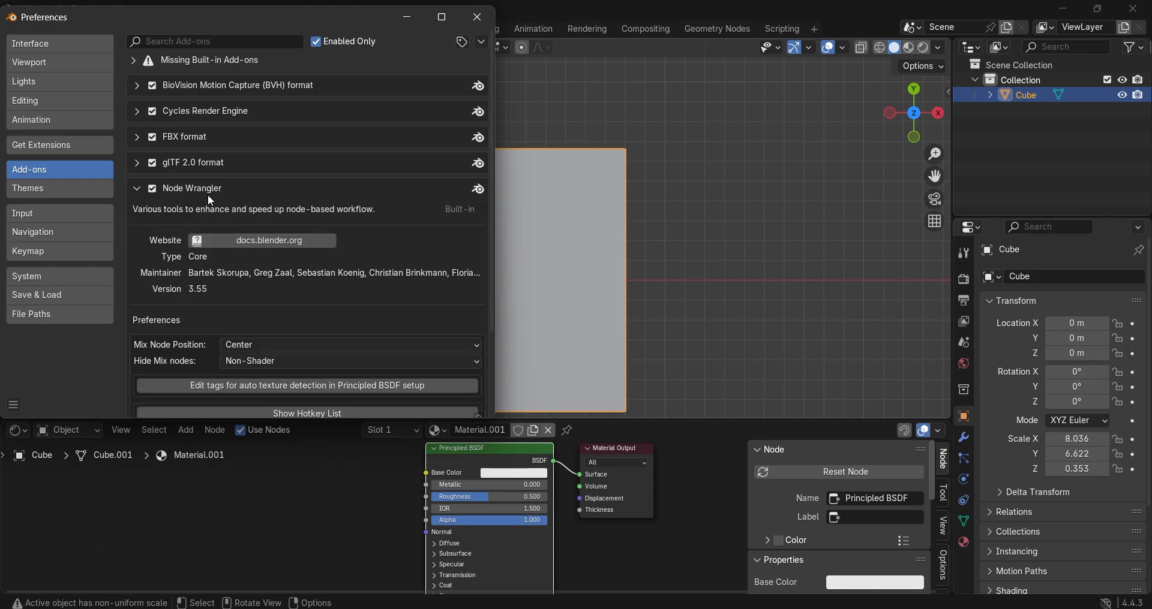
# Step: Search the add-ons for "node" and disable Node Wrangler
pyautogui.click(218, 41)
pyautogui.write('node')
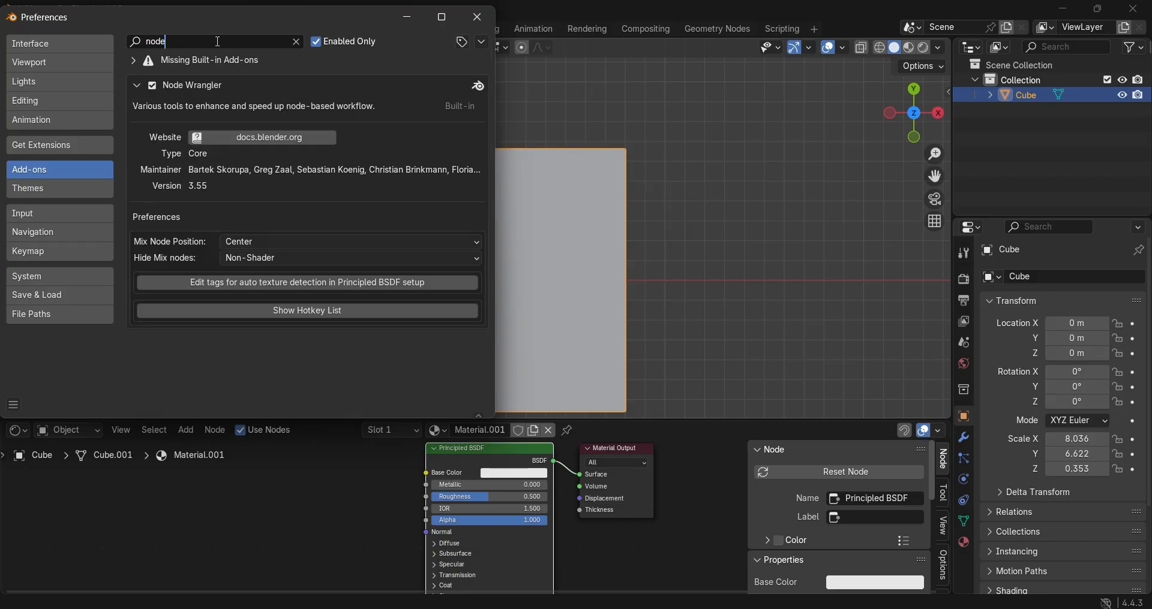
pyautogui.click(152, 86)
# Step: Expand the missing built-in add-ons section and clear the add-on search
pyautogui.click(174, 43)
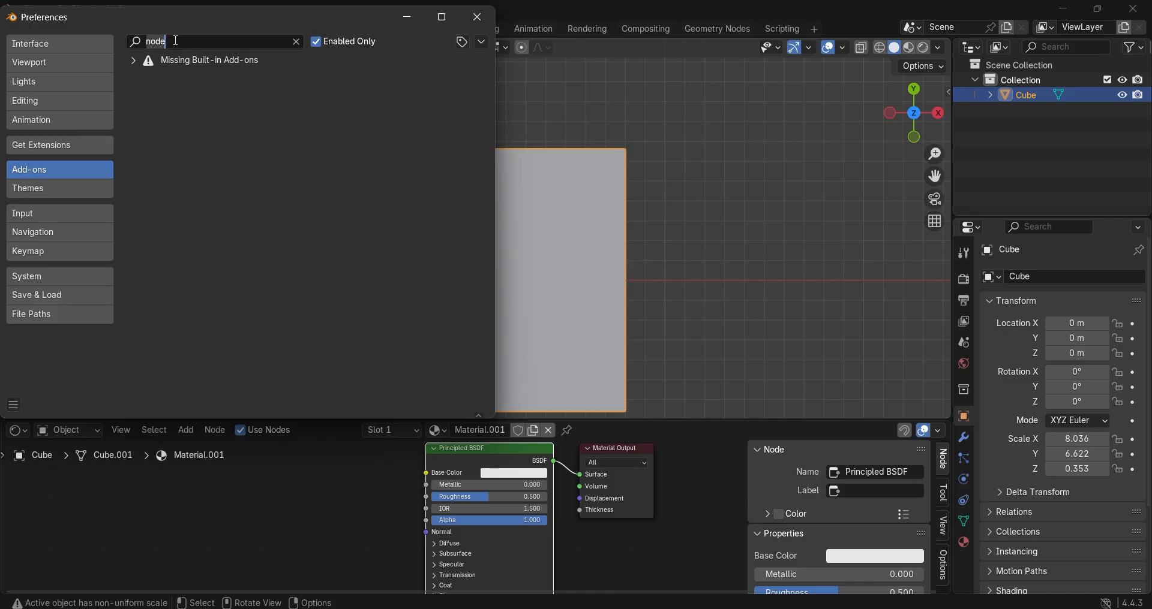
pyautogui.click(178, 40)
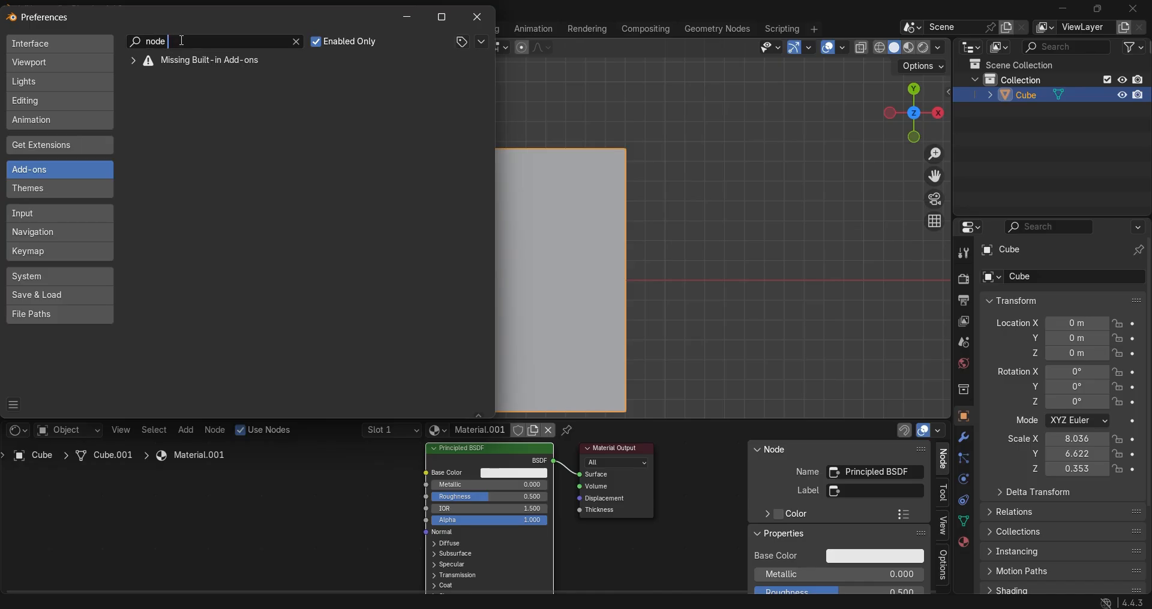
pyautogui.click(134, 60)
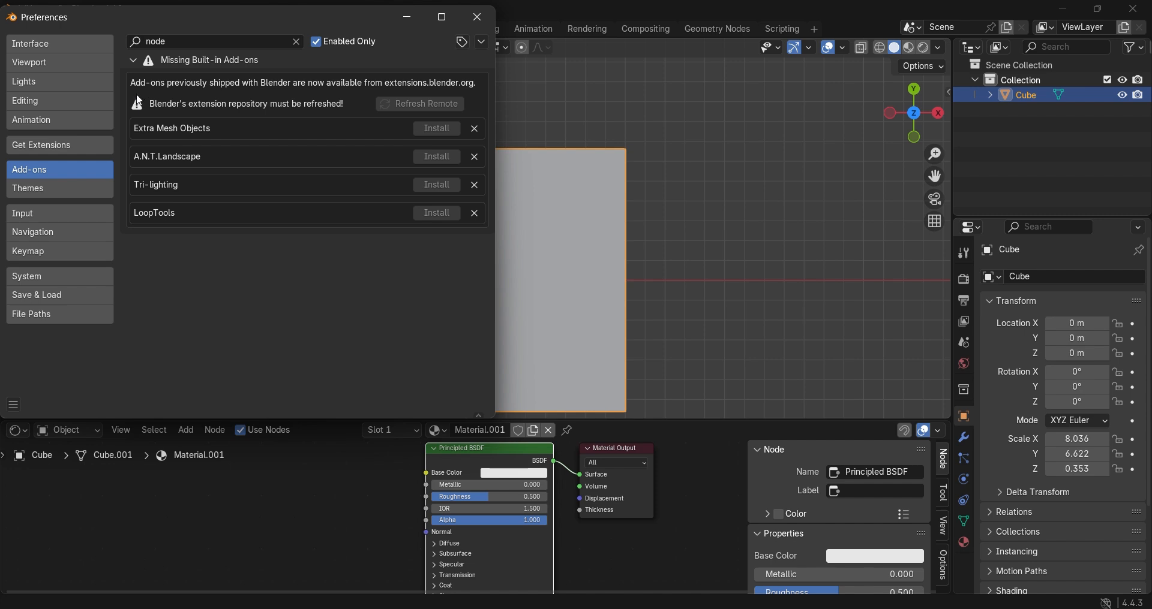
pyautogui.click(297, 41)
pyautogui.click(225, 41)
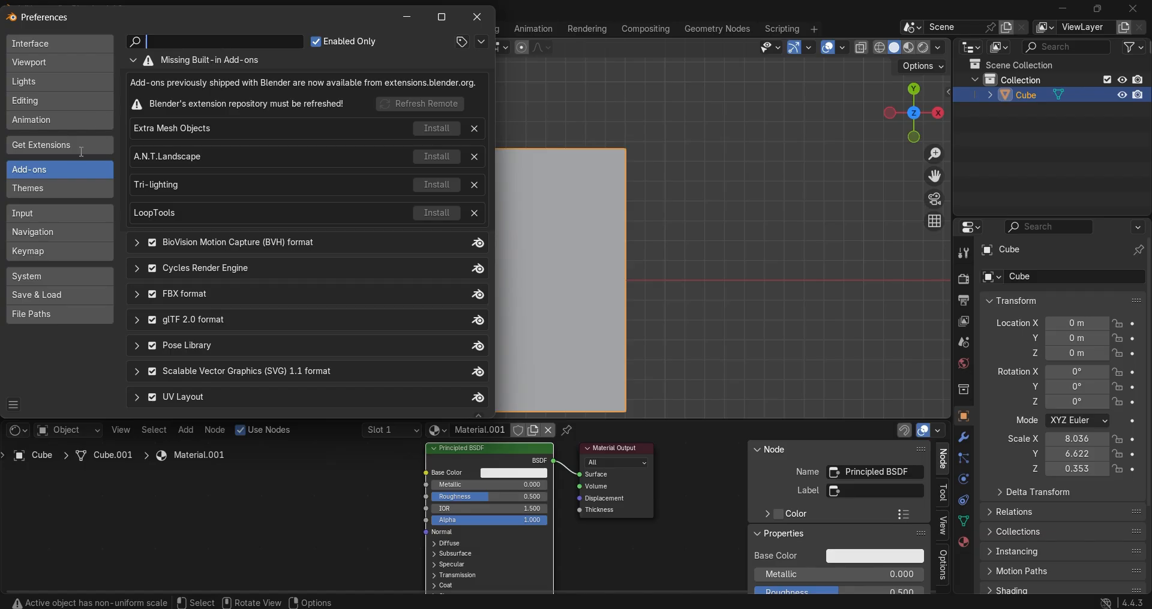
# Step: List all add-ons instead of only the enabled ones and search them for "node"
pyautogui.click(74, 170)
pyautogui.click(226, 42)
pyautogui.click(316, 42)
pyautogui.click(233, 43)
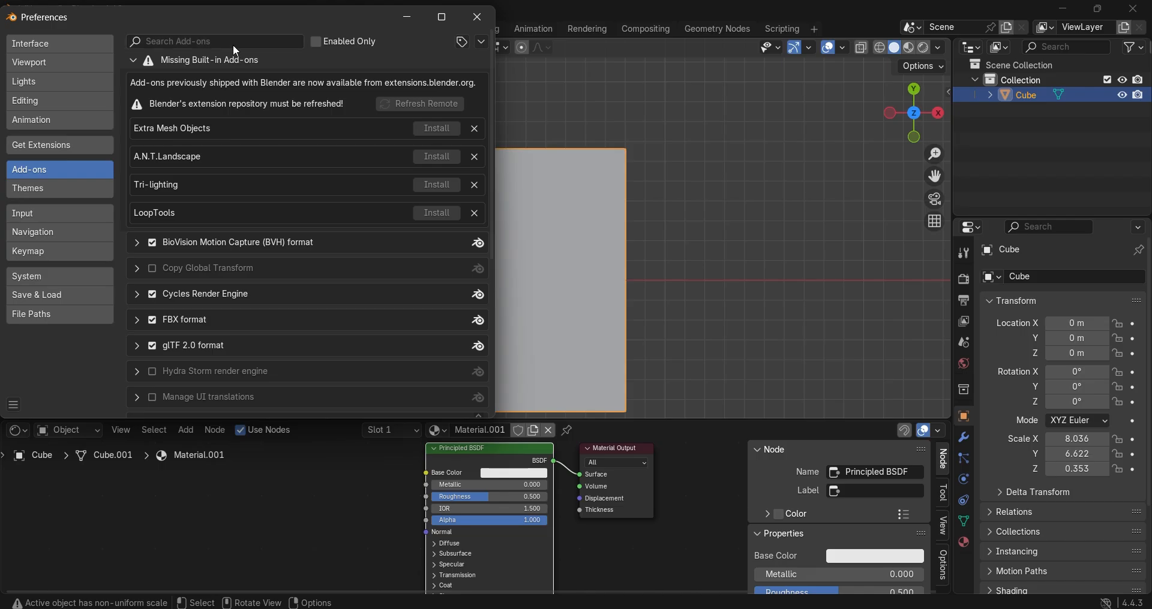
pyautogui.write('node')
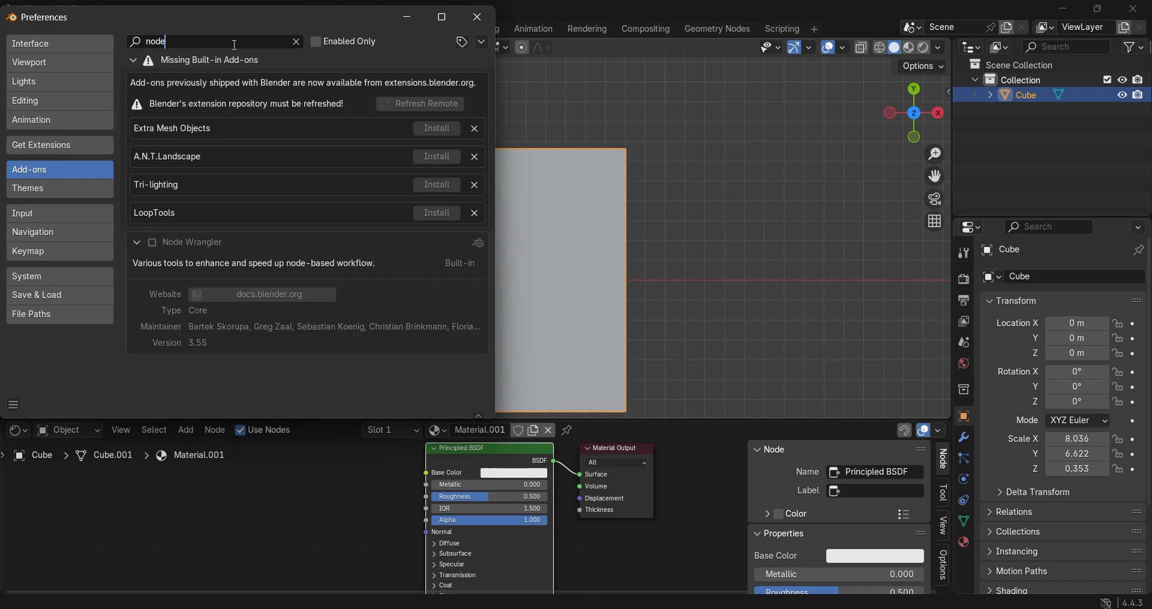
# Step: Enable the Node Wrangler add-on, save the preferences and close their window
pyautogui.click(153, 241)
pyautogui.scroll(-3, 236, 340)
pyautogui.click(14, 406)
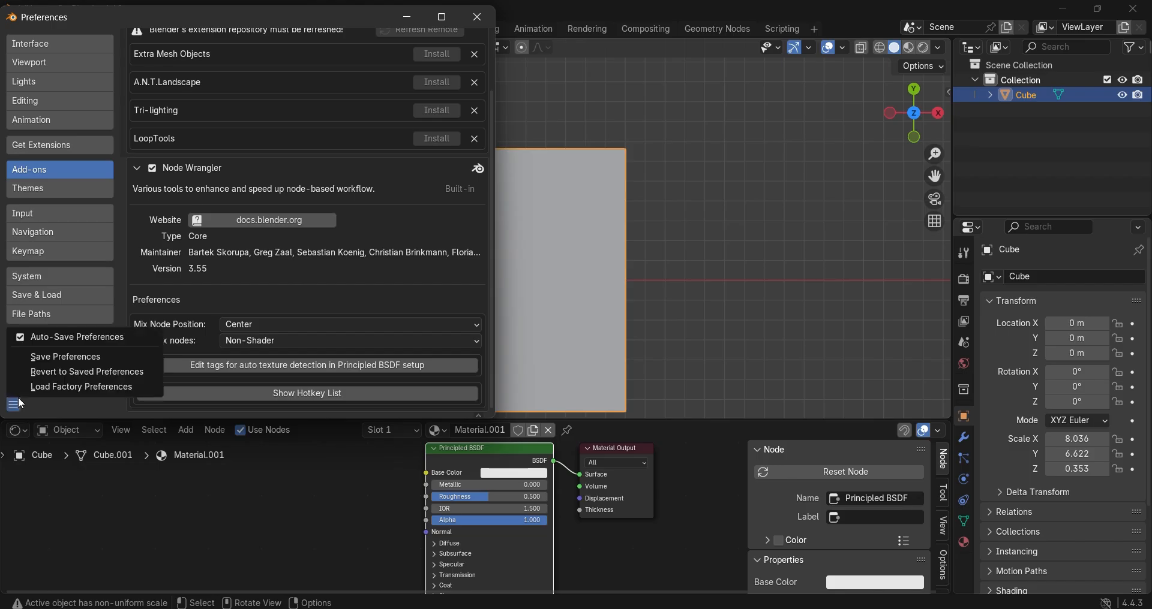
pyautogui.click(59, 358)
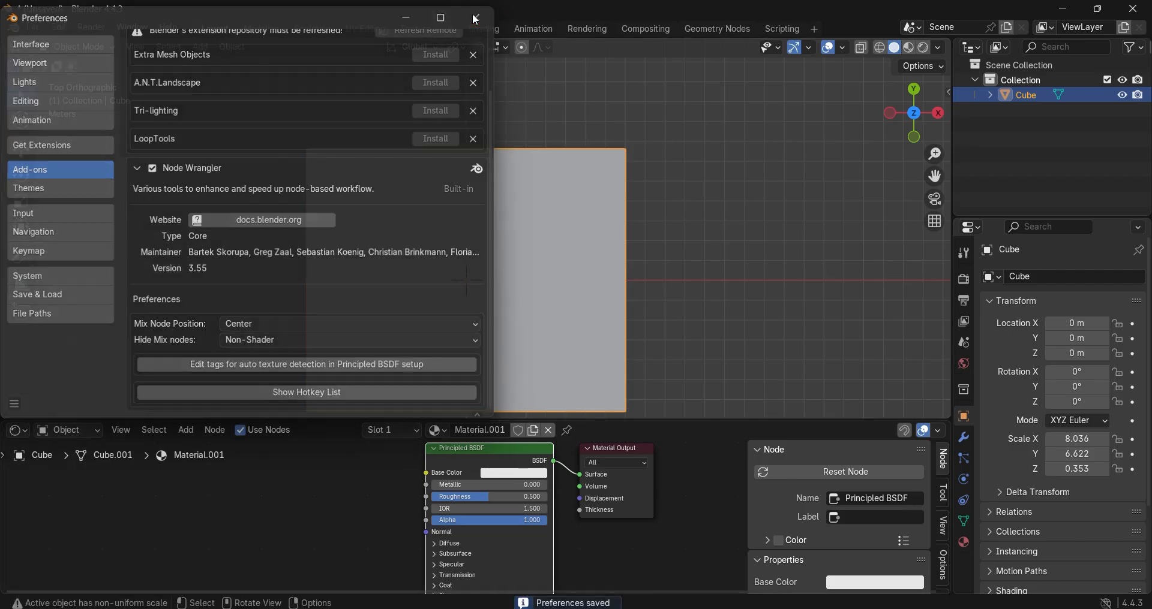
pyautogui.click(478, 16)
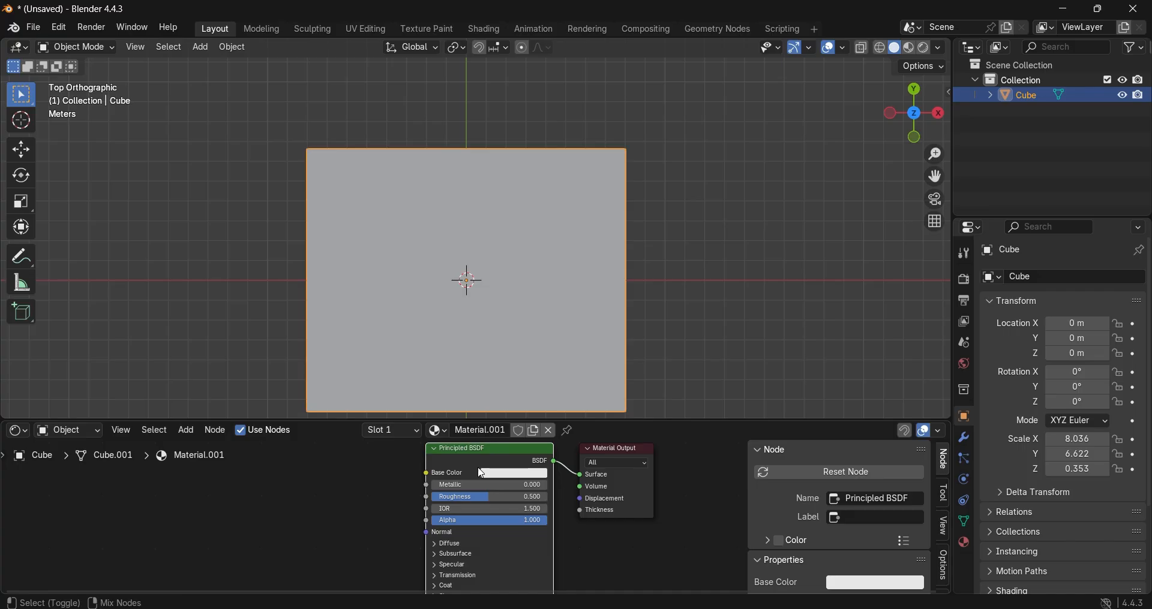
# Step: Start Node Wrangler's Principled Texture Setup and browse to the PLY WOOD BACK folder inside D:\FREE BLENDER MODEL\WOOD PBR FOR FRAME
pyautogui.hotkey('ctrl', 'shift', 't')
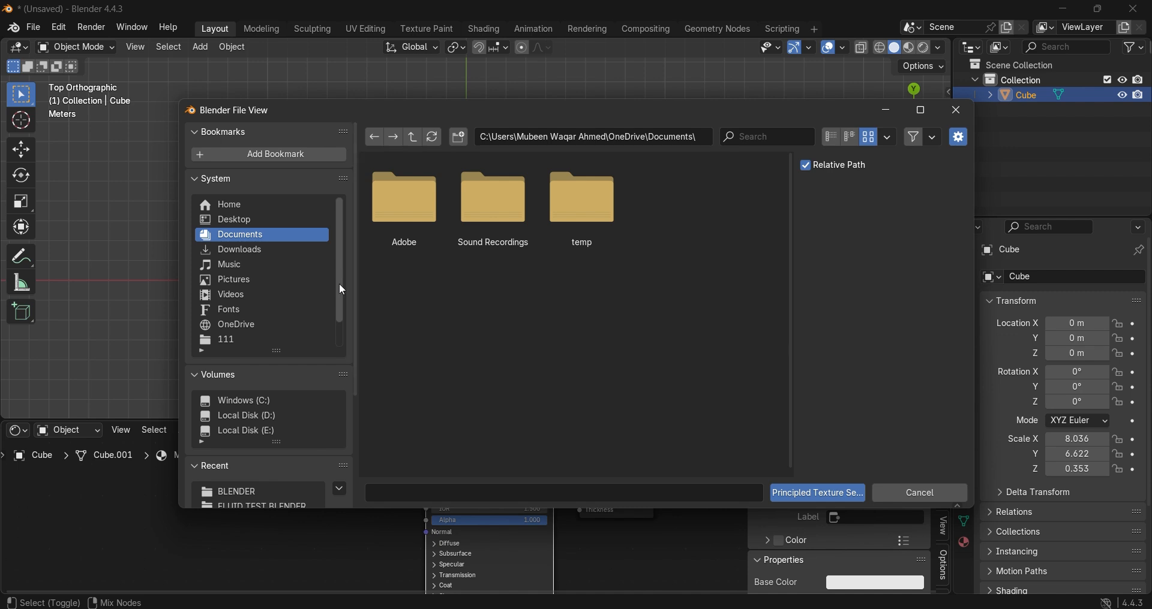
pyautogui.click(275, 417)
pyautogui.scroll(-2, 604, 420)
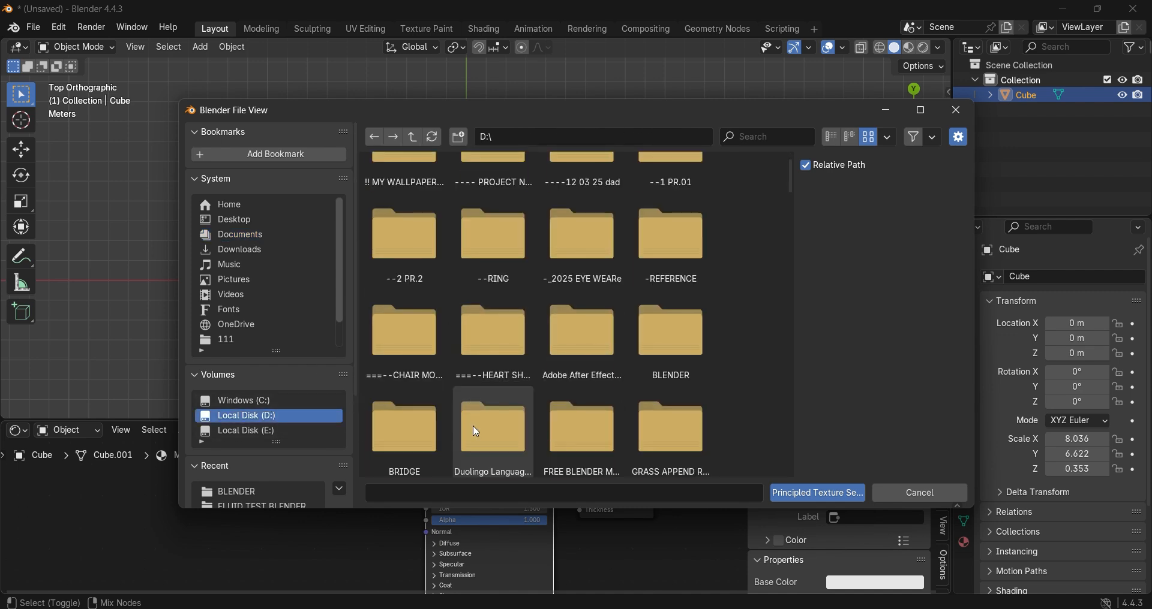
pyautogui.click(589, 435)
pyautogui.doubleClick(588, 433)
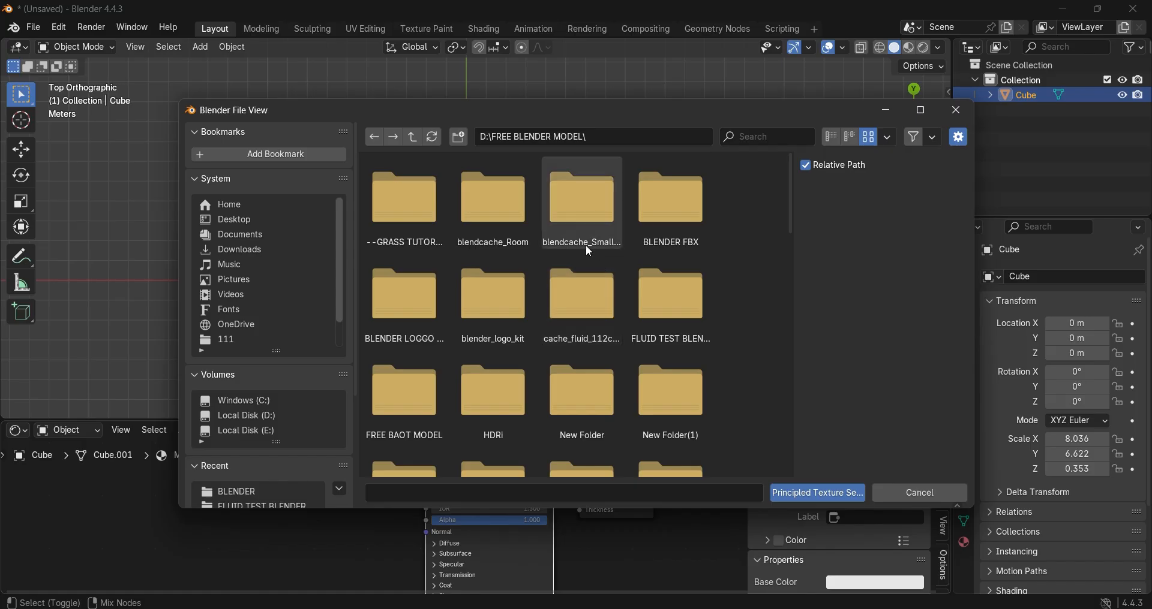
pyautogui.scroll(-4, 703, 415)
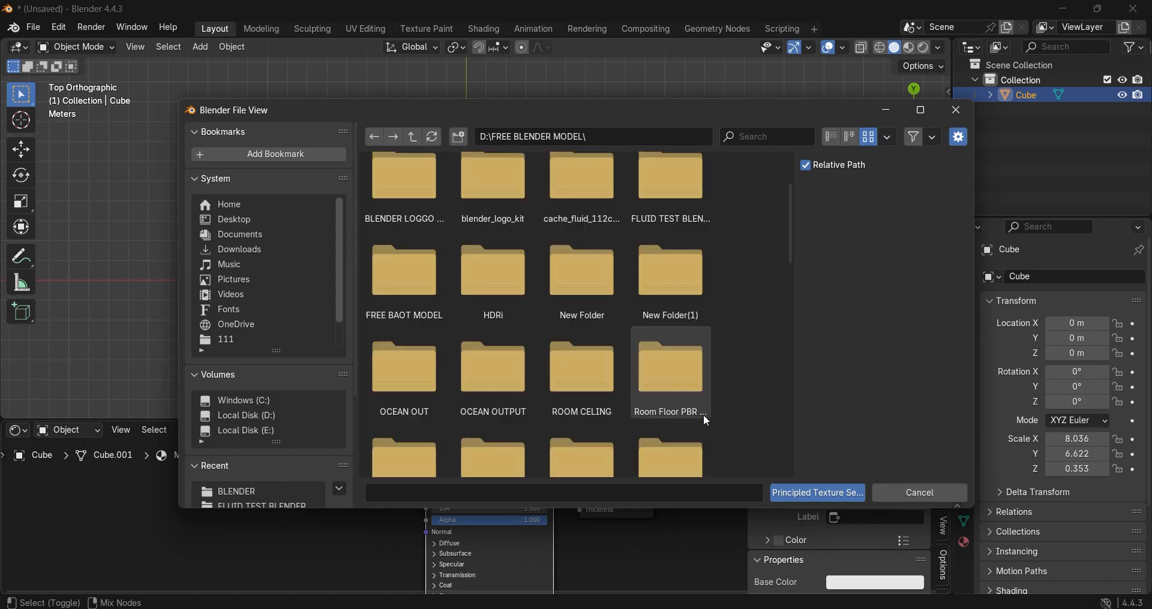
pyautogui.scroll(-2, 708, 405)
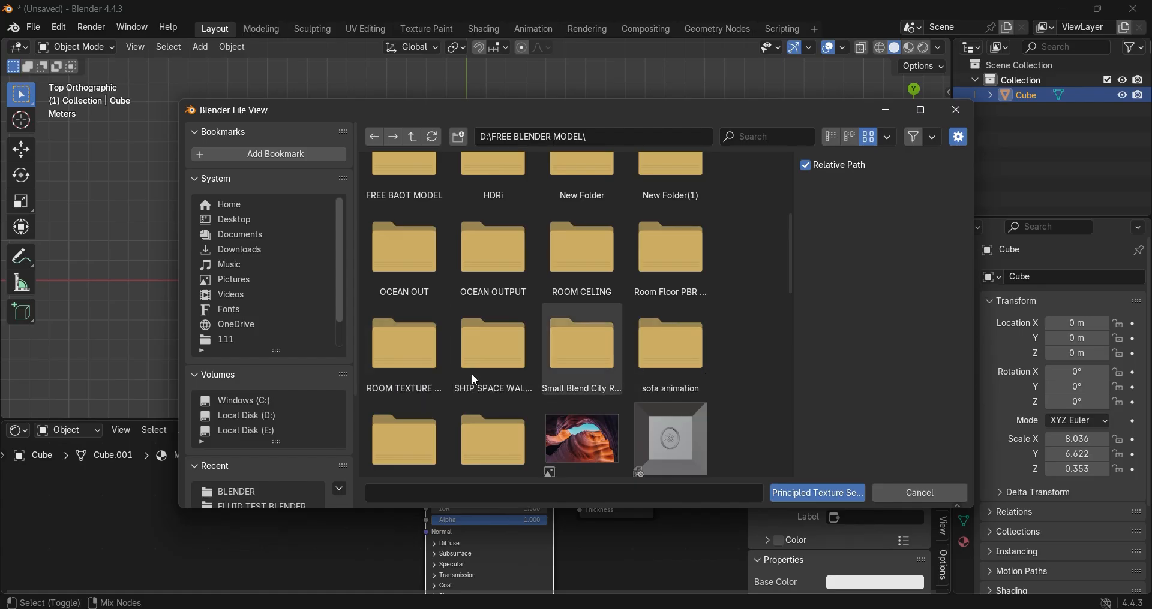
pyautogui.scroll(-2, 410, 378)
pyautogui.click(492, 355)
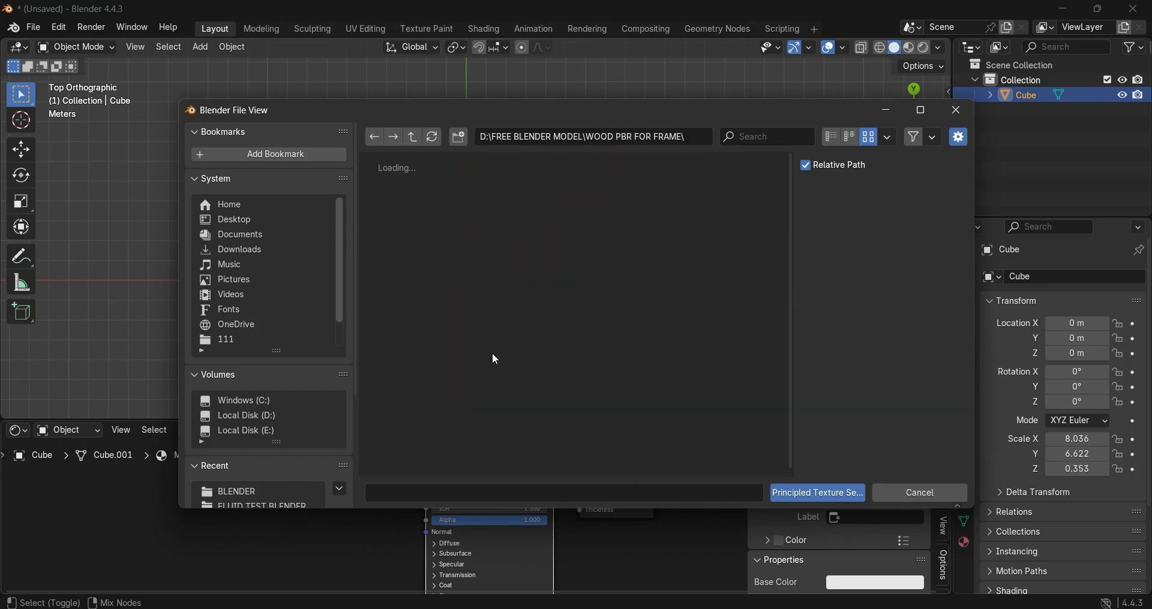
pyautogui.click(425, 232)
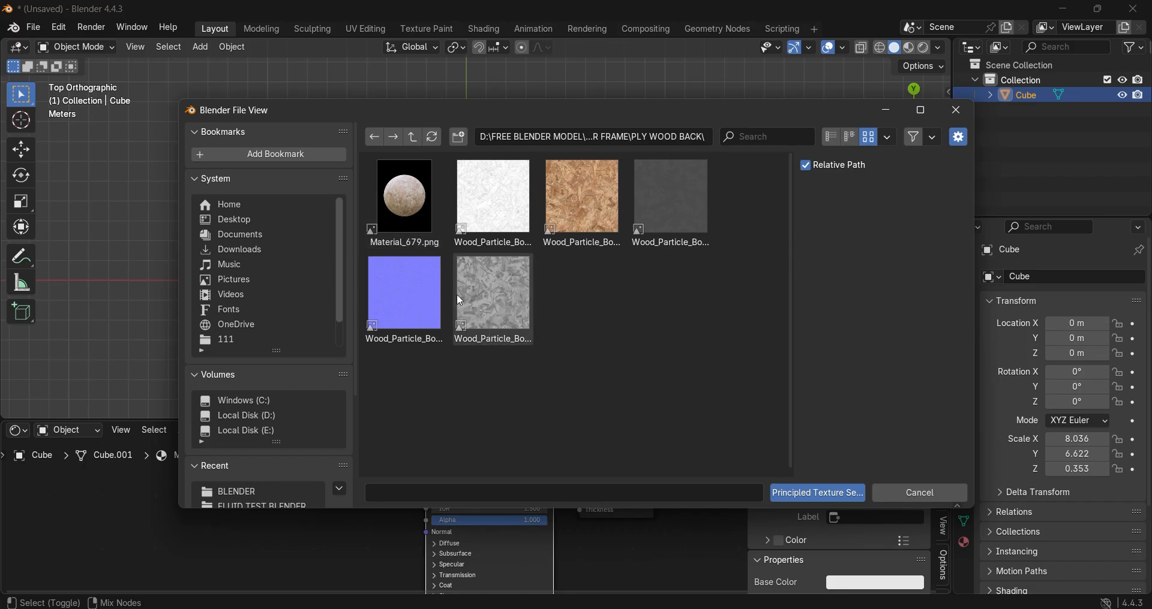
# Step: Load Material_679.png and all five Wood_Particle_Board_002 texture images into the Principled Texture Setup
pyautogui.click(427, 230)
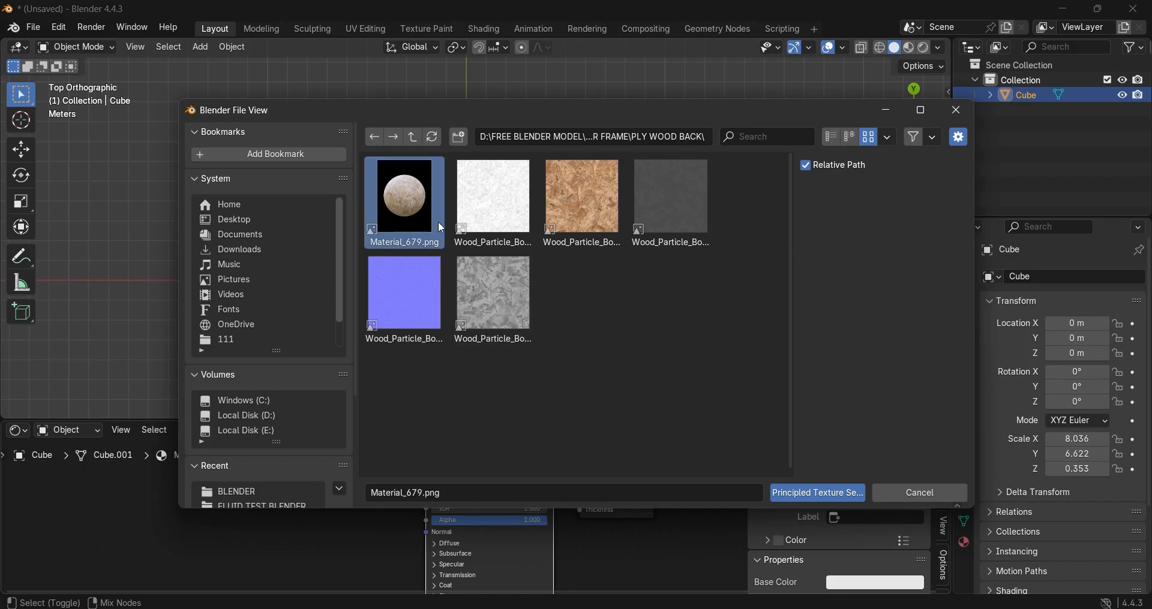
pyautogui.keyDown('ctrl'); pyautogui.click(487, 216); pyautogui.keyUp('ctrl')
pyautogui.keyDown('ctrl'); pyautogui.click(603, 213); pyautogui.keyUp('ctrl')
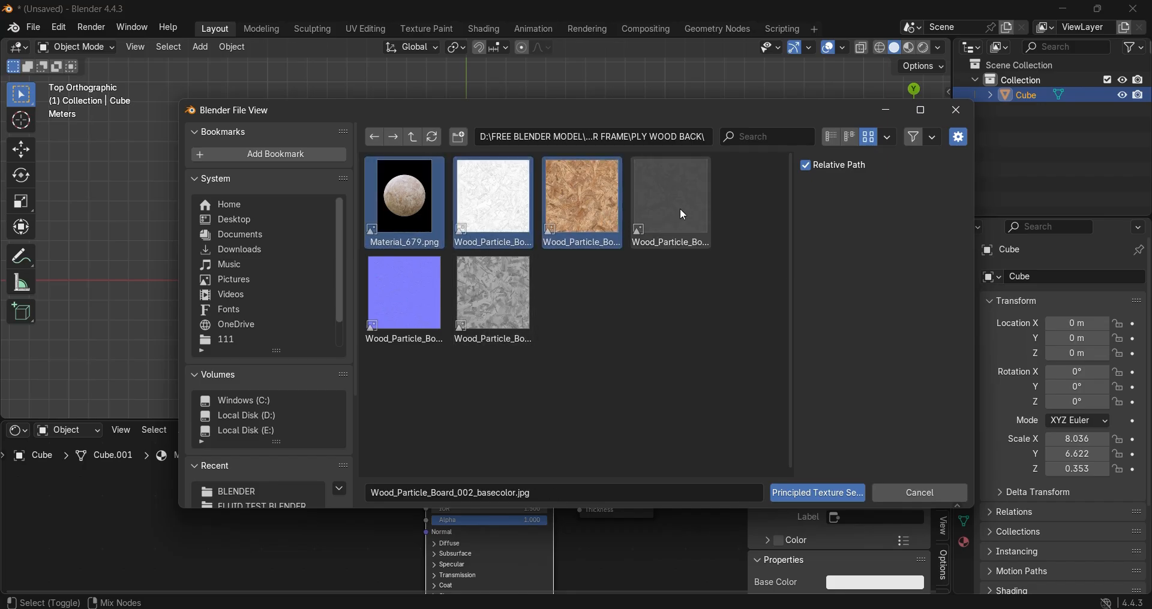
pyautogui.keyDown('ctrl'); pyautogui.click(679, 207); pyautogui.keyUp('ctrl')
pyautogui.keyDown('ctrl'); pyautogui.click(401, 301); pyautogui.keyUp('ctrl')
pyautogui.keyDown('ctrl'); pyautogui.click(511, 307); pyautogui.keyUp('ctrl')
pyautogui.click(804, 494)
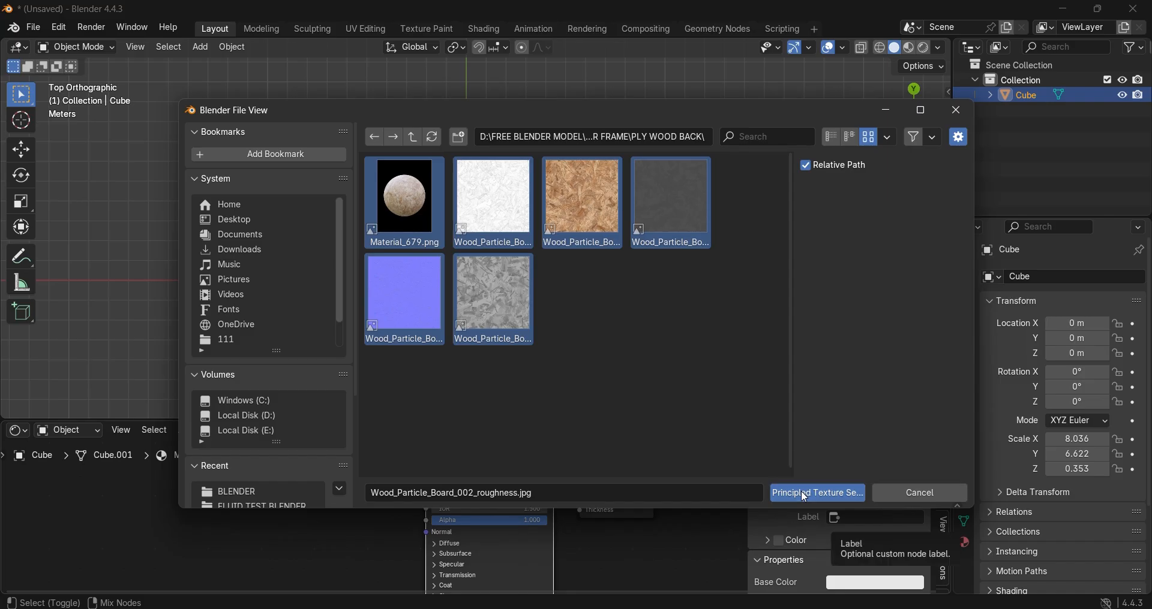
pyautogui.scroll(-4, 530, 506)
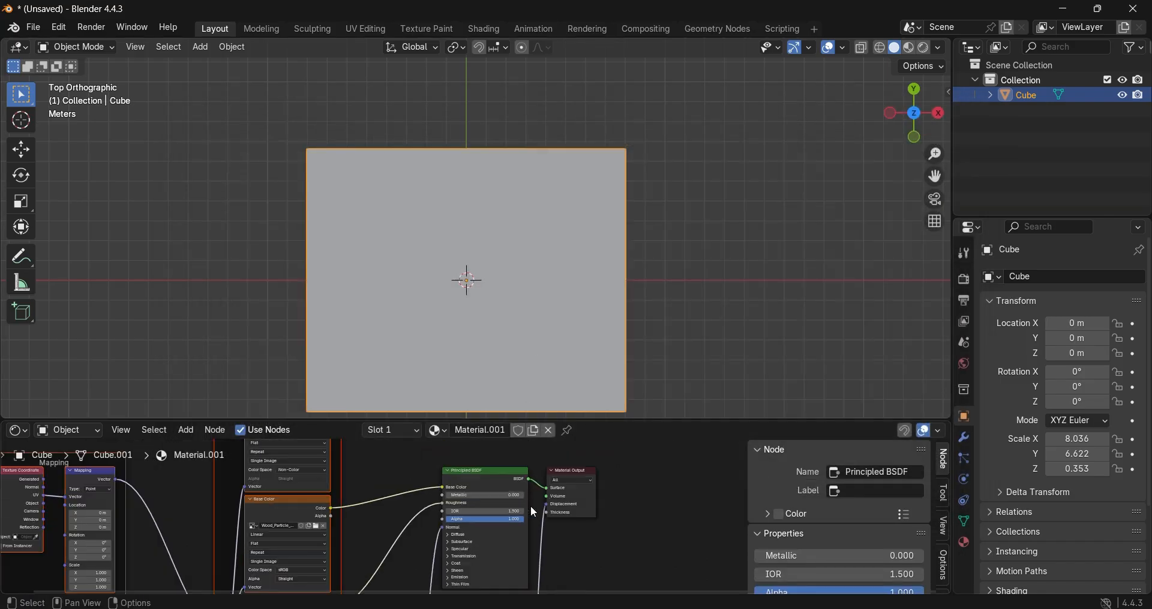
# Step: Show the slab in Material Preview shading, inspect its texture and return to the top view
pyautogui.keyDown('shift'); pyautogui.moveTo(641, 310); pyautogui.dragTo(643, 259, button='middle'); pyautogui.keyUp('shift')
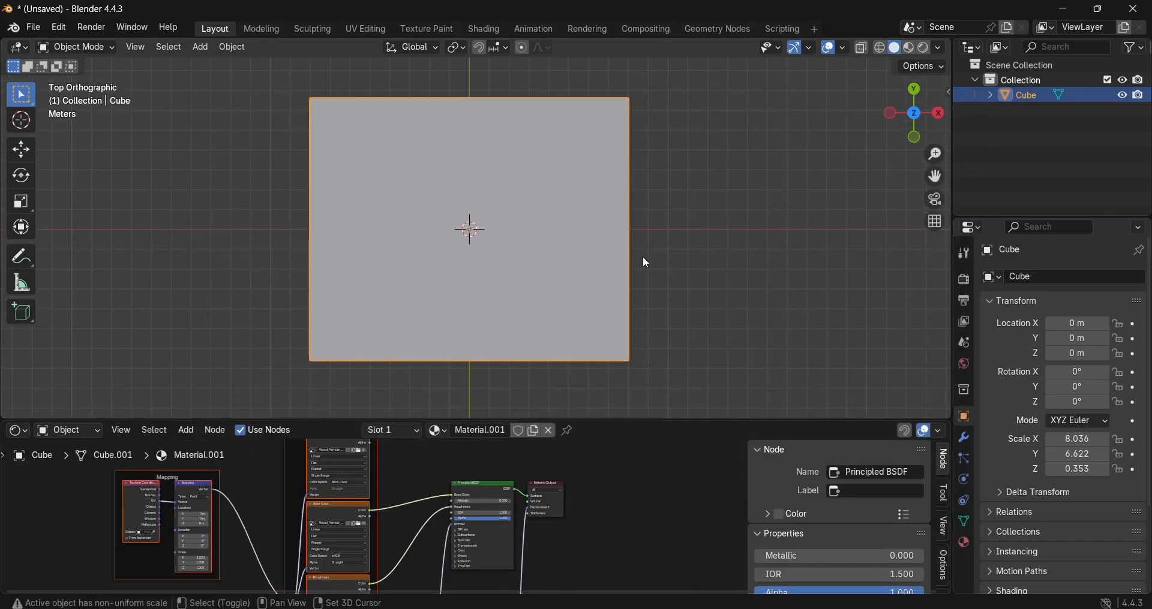
pyautogui.click(908, 47)
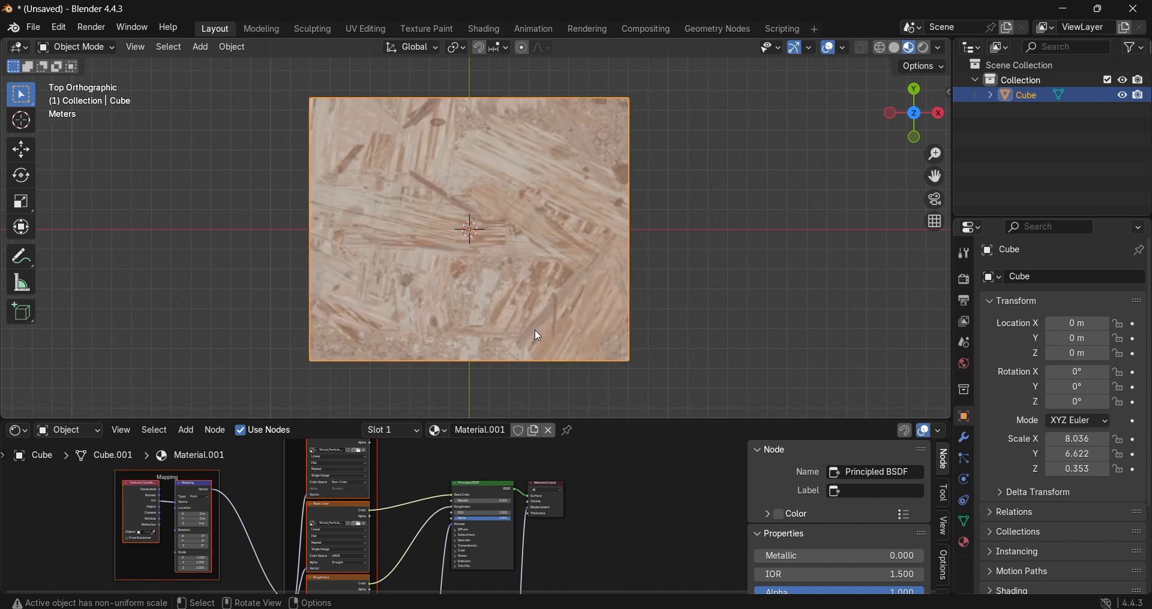
pyautogui.scroll(2, 516, 336)
pyautogui.moveTo(516, 336); pyautogui.dragTo(507, 279, button='middle')
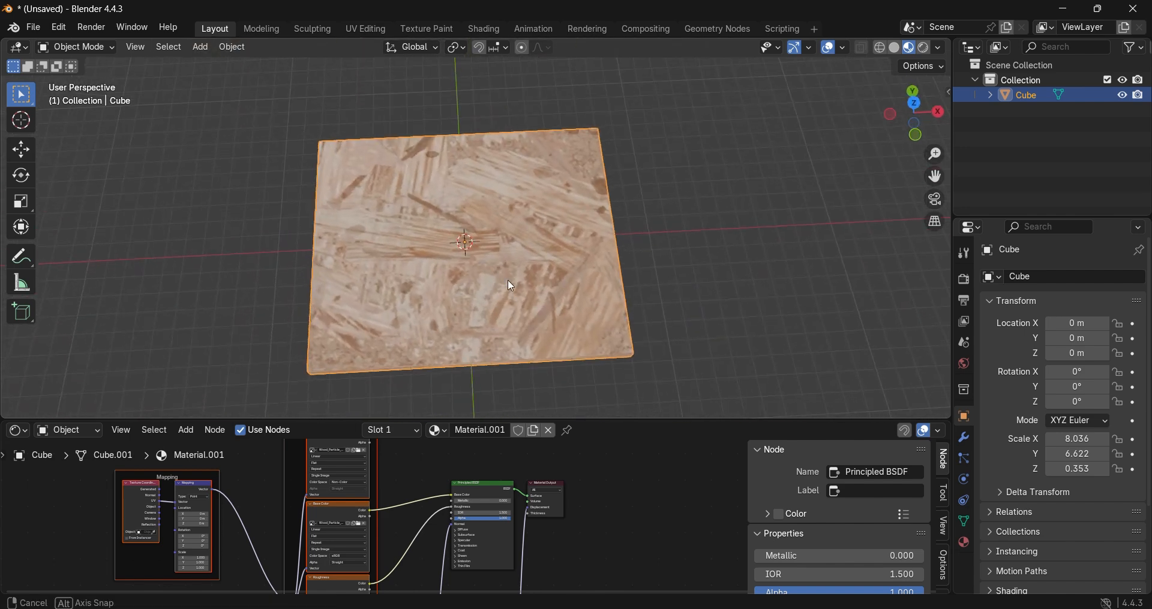
pyautogui.press('KP_7')
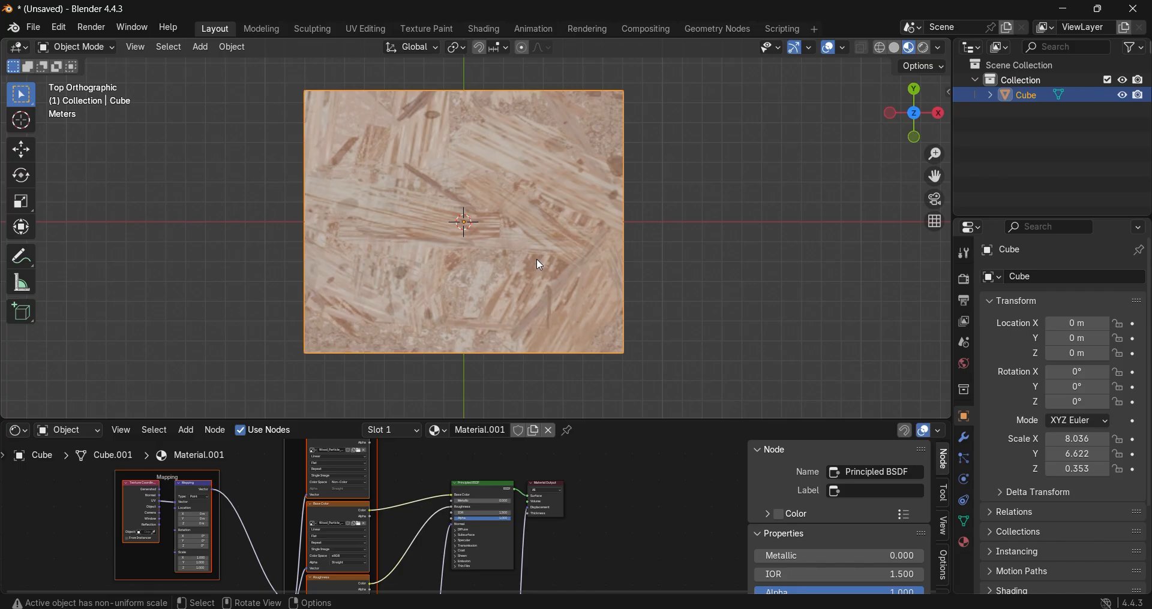
# Step: Enter Edit Mode on the slab and unwrap it with Smart UV Project
pyautogui.press('Tab')
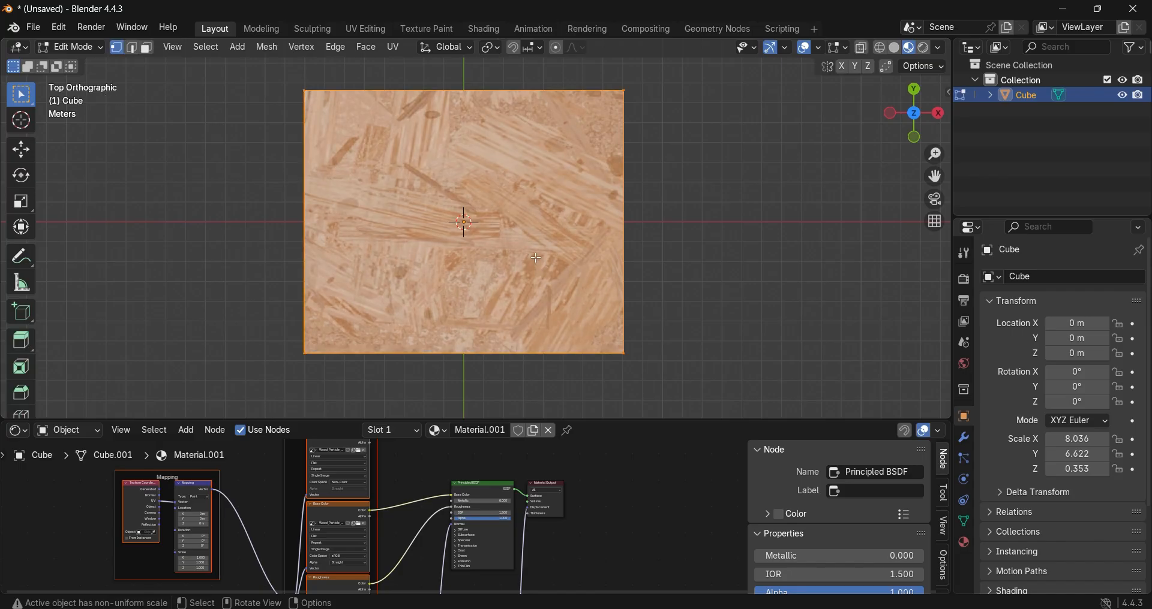
pyautogui.press('u')
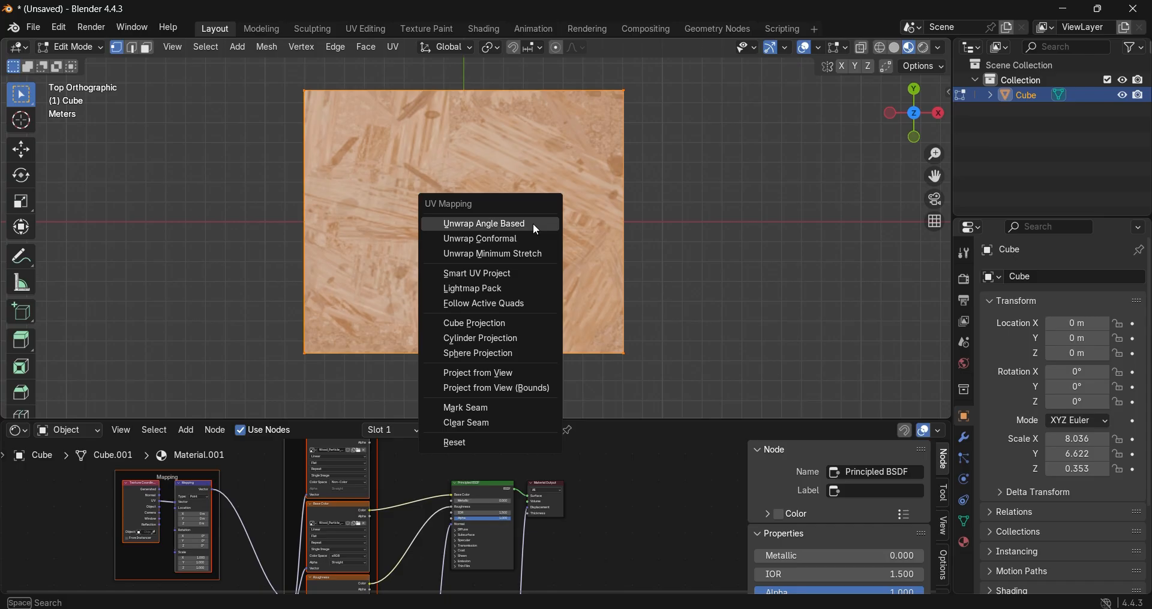
pyautogui.click(507, 276)
pyautogui.click(470, 415)
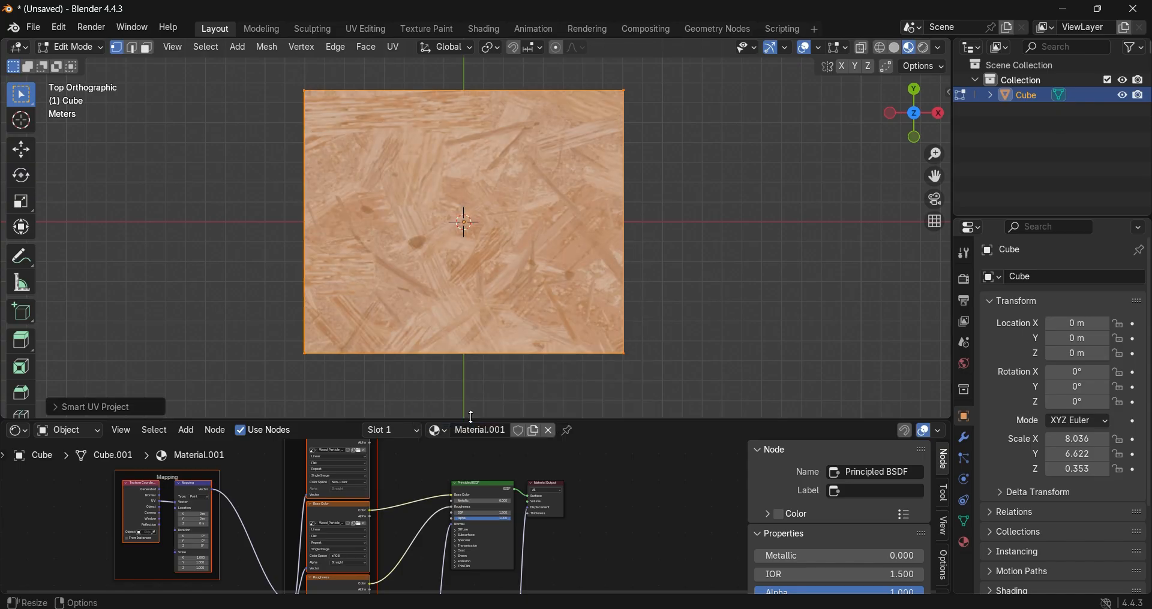
# Step: Replace the Shader Editor with the UV Editor and rotate all of the slab's UVs by 90 degrees
pyautogui.click(17, 431)
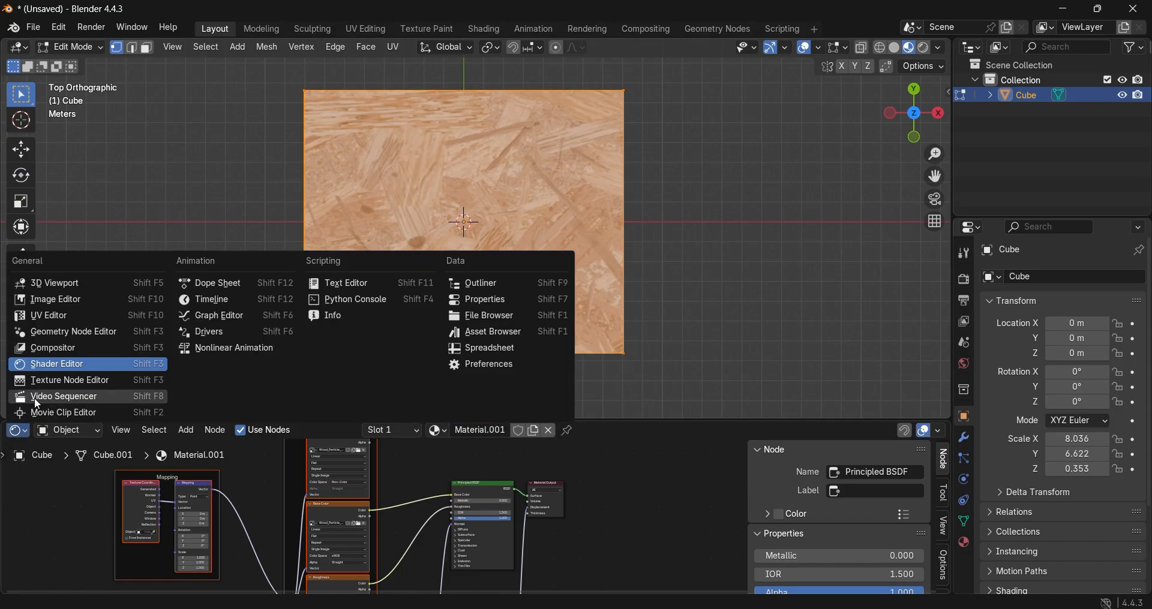
pyautogui.click(62, 315)
pyautogui.scroll(-5, 507, 530)
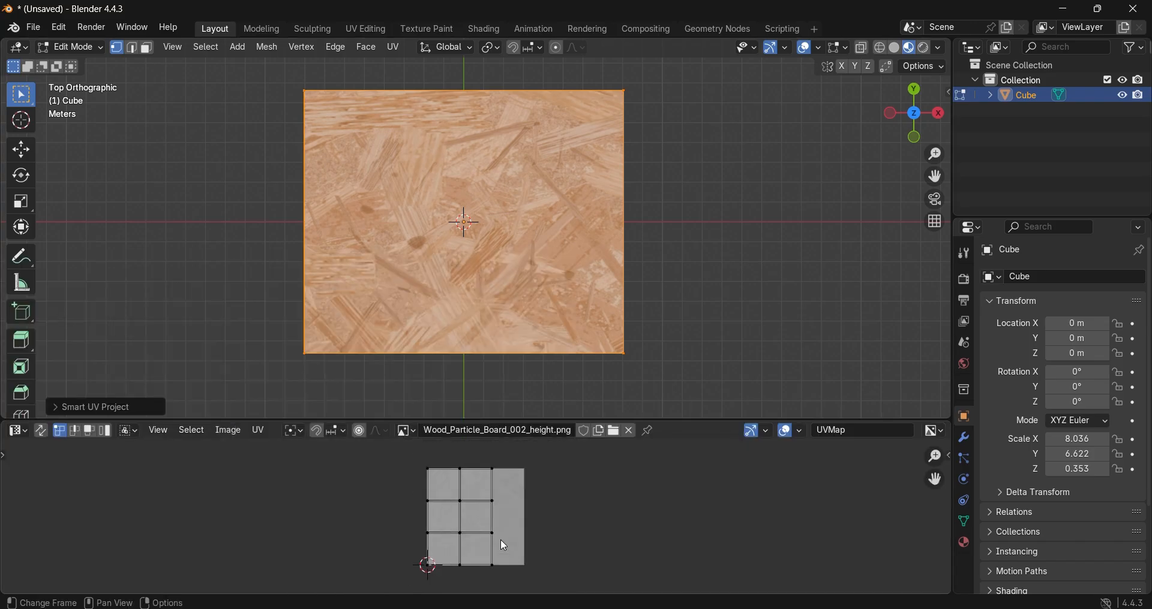
pyautogui.scroll(2, 501, 545)
pyautogui.press('a')
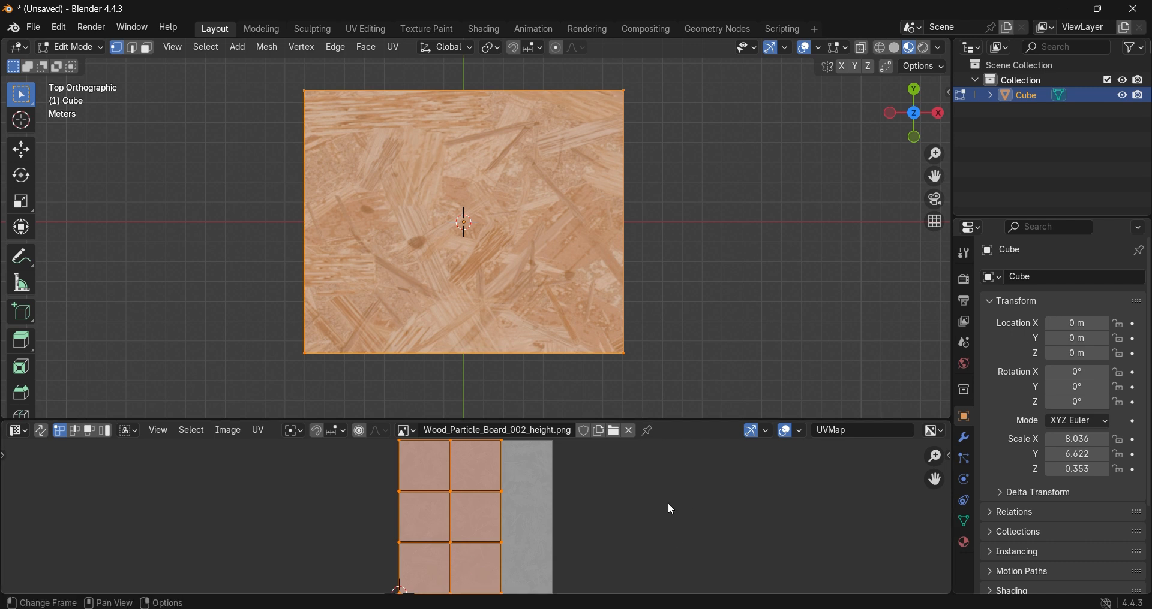
pyautogui.press('r')
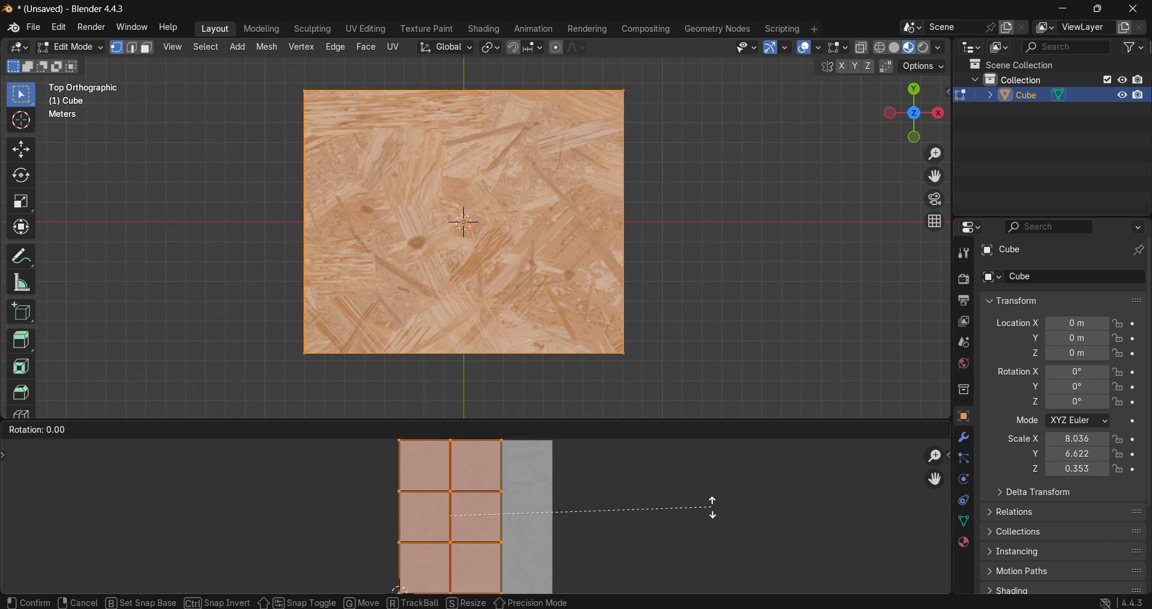
pyautogui.write('90')
pyautogui.press('Return')
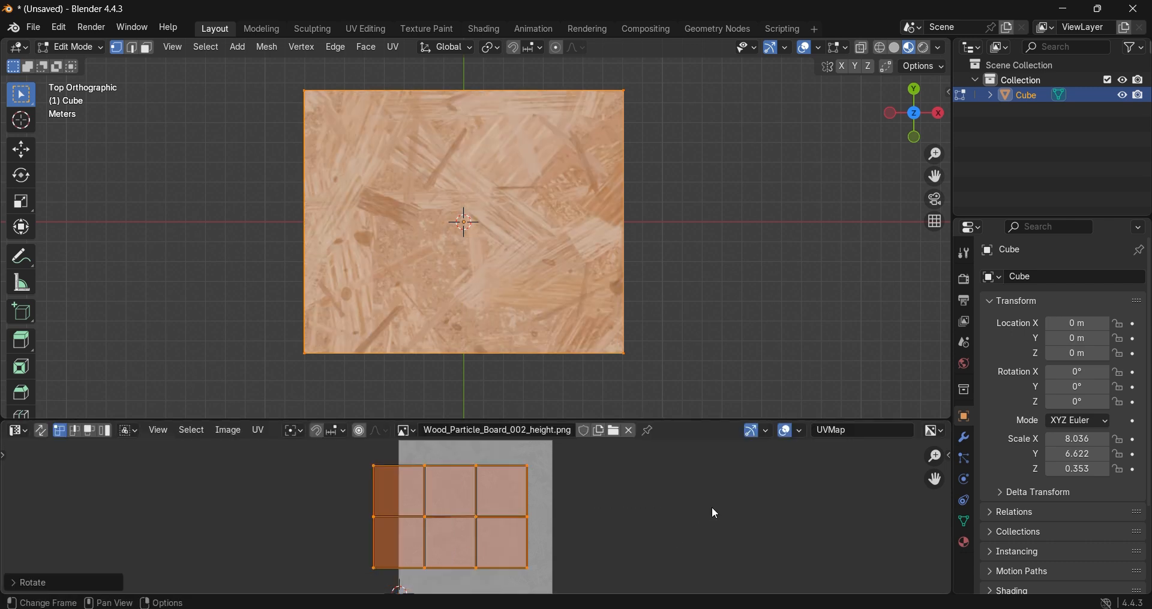
# Step: Scale the slab's UVs up about 5.4 times, deselect the mesh and inspect the texture in perspective
pyautogui.press('s')
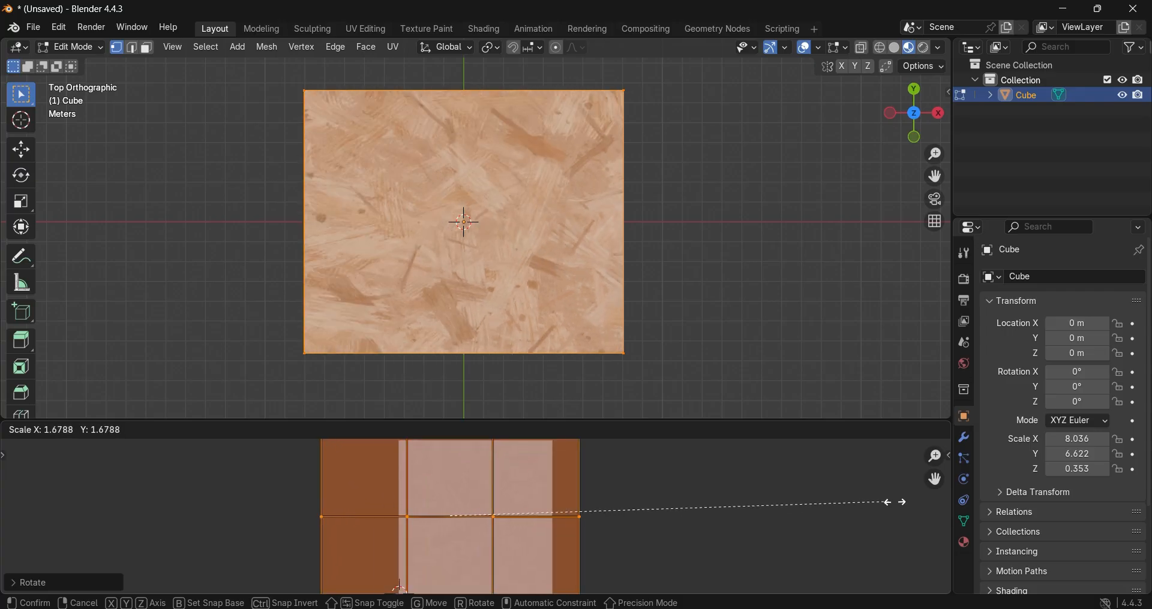
pyautogui.click(914, 582)
pyautogui.click(727, 336)
pyautogui.moveTo(727, 335); pyautogui.dragTo(700, 240, button='middle')
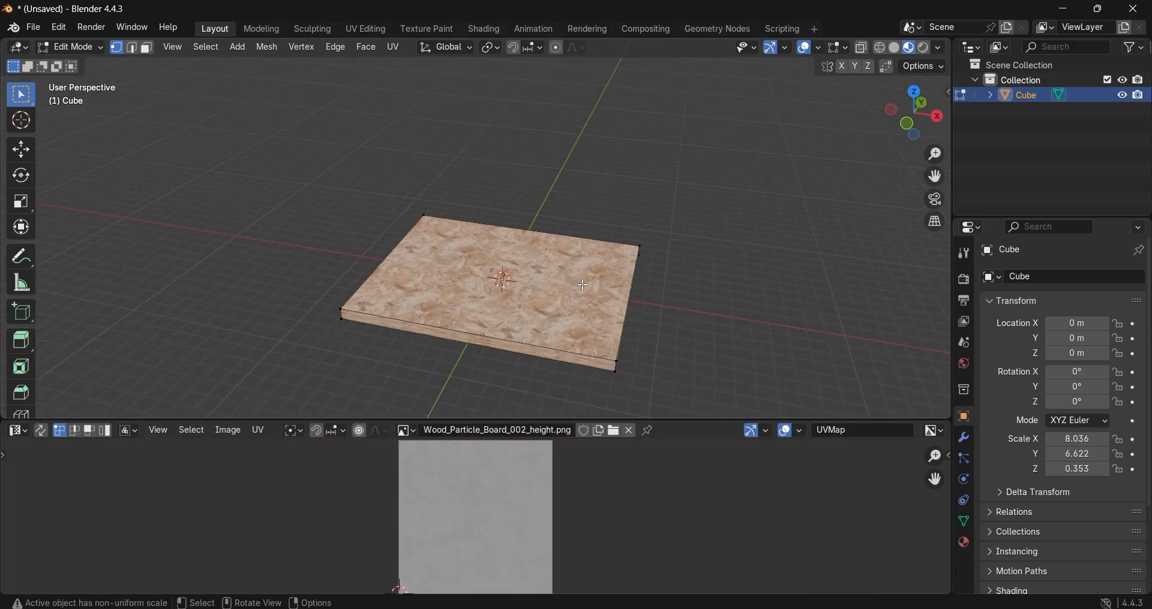
pyautogui.moveTo(536, 346); pyautogui.dragTo(578, 309, button='middle')
pyautogui.moveTo(510, 322); pyautogui.dragTo(468, 262, button='middle')
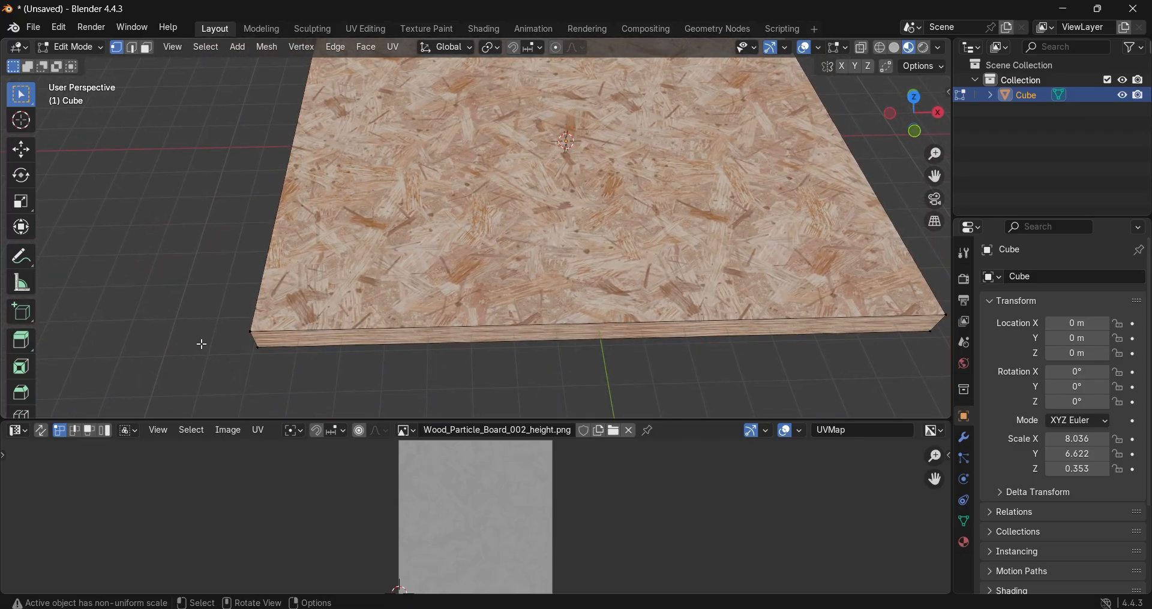
# Step: Switch the UV Editor back to the Shader Editor at the Displacement node of the slab's material
pyautogui.click(18, 431)
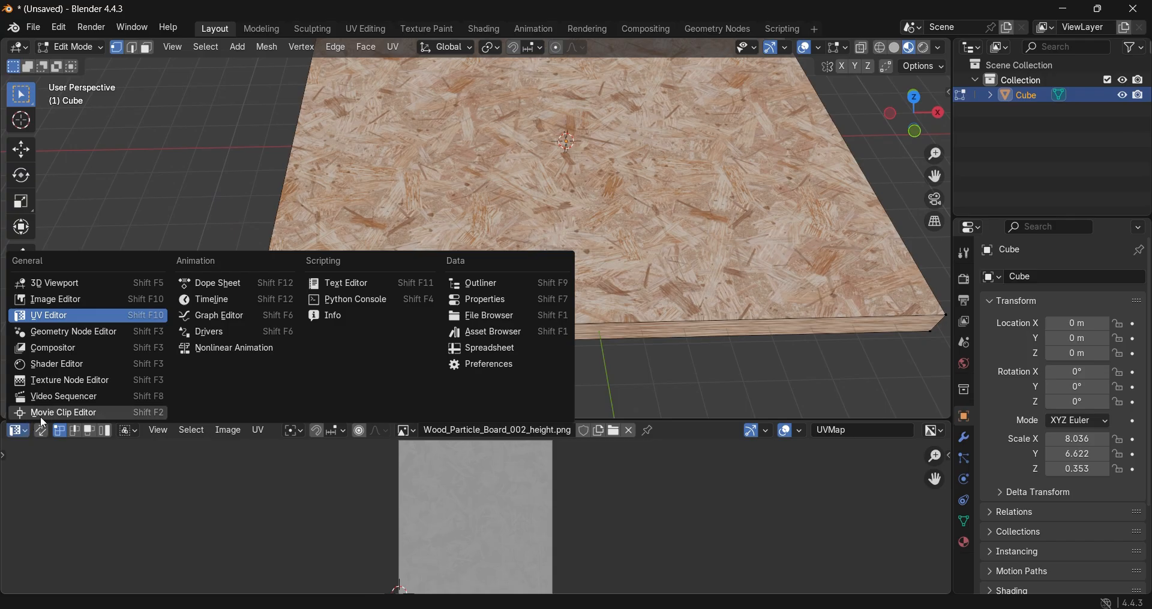
pyautogui.click(77, 365)
pyautogui.moveTo(446, 535); pyautogui.dragTo(468, 544, button='middle')
pyautogui.scroll(9, 389, 481)
pyautogui.scroll(3, 462, 489)
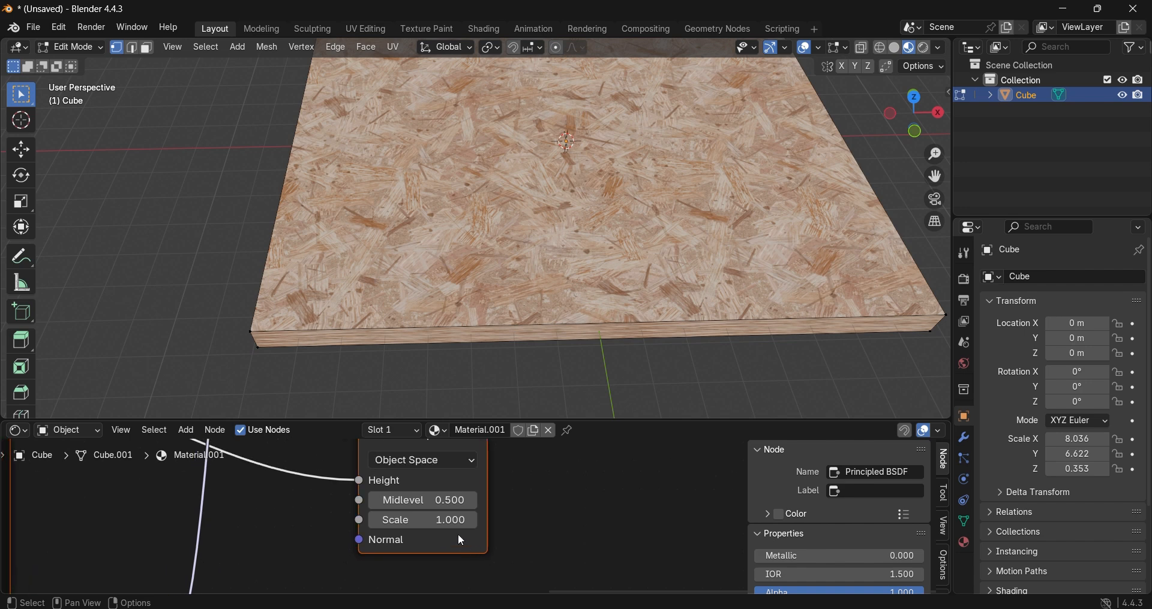
# Step: Try a Scale of 13.7 on the Displacement node
pyautogui.click(449, 517)
pyautogui.write('13.7')
pyautogui.press('Return')
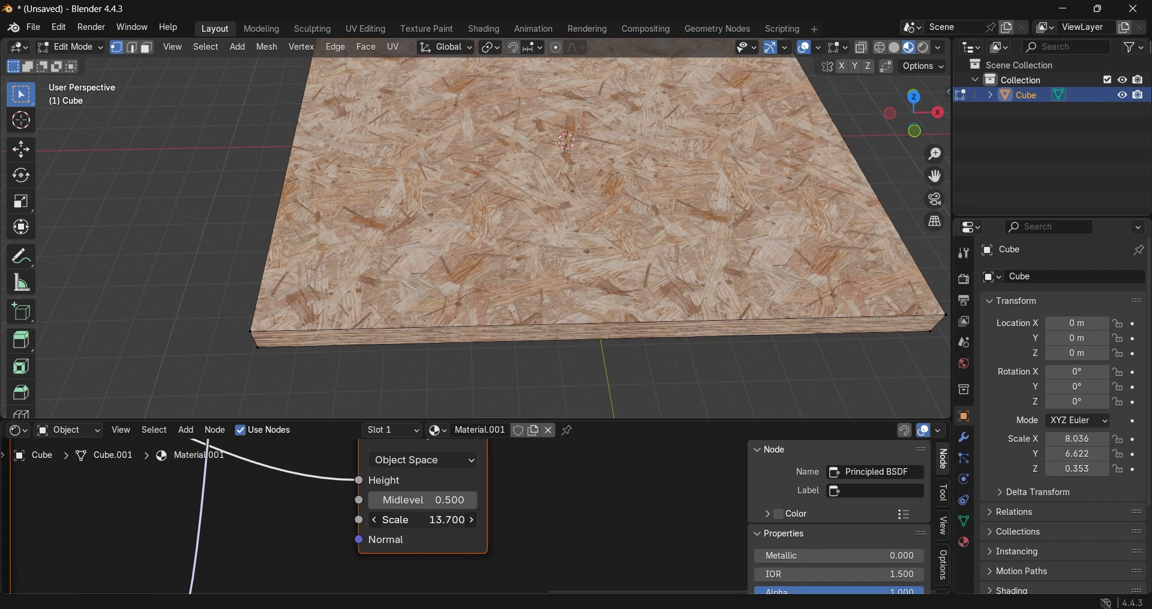
# Step: Set the Displacement node's Scale to 15000 and inspect the slab's surface up close
pyautogui.click(406, 521)
pyautogui.write('150')
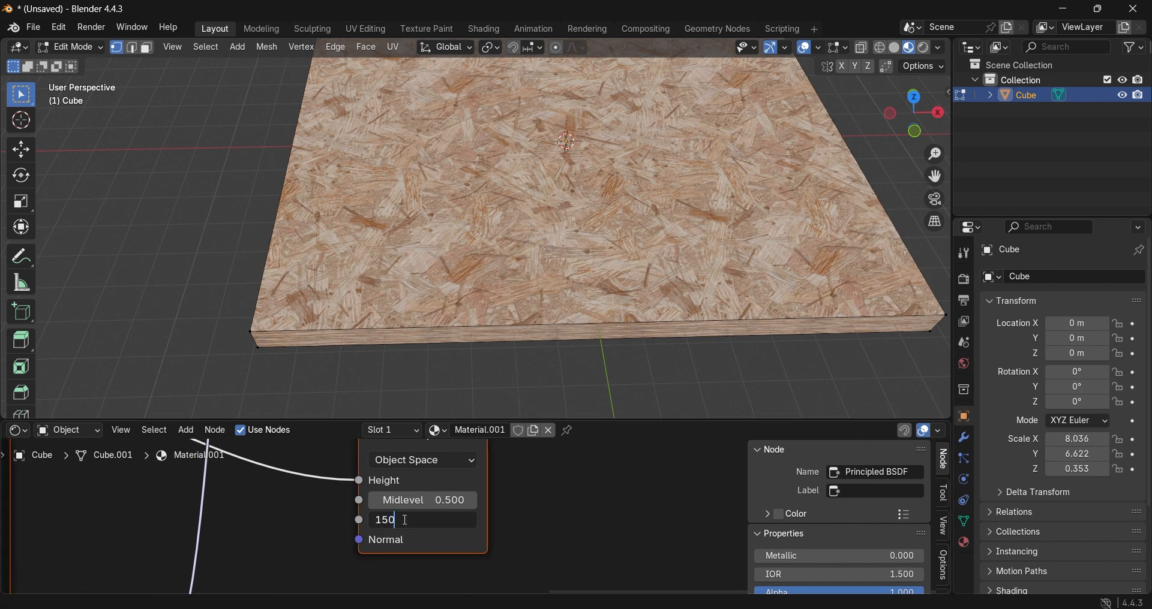
pyautogui.press('Return')
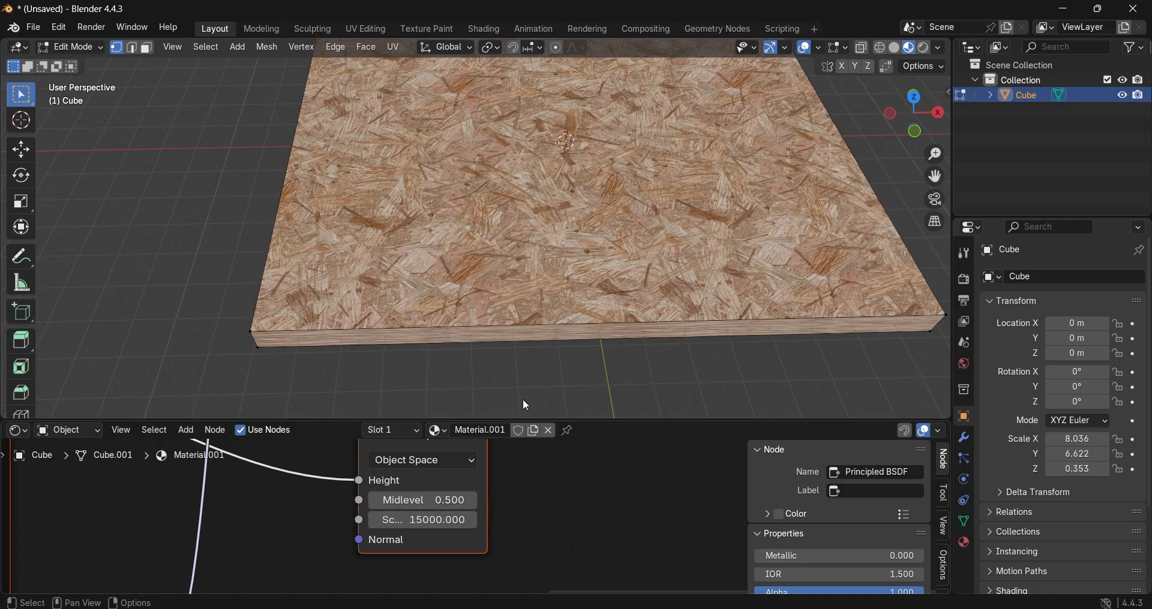
pyautogui.scroll(3, 523, 384)
pyautogui.moveTo(516, 366); pyautogui.dragTo(550, 331, button='middle')
# Step: Set the Strength of the slab material's Normal Map node to 4
pyautogui.moveTo(367, 512); pyautogui.dragTo(638, 367, button='middle')
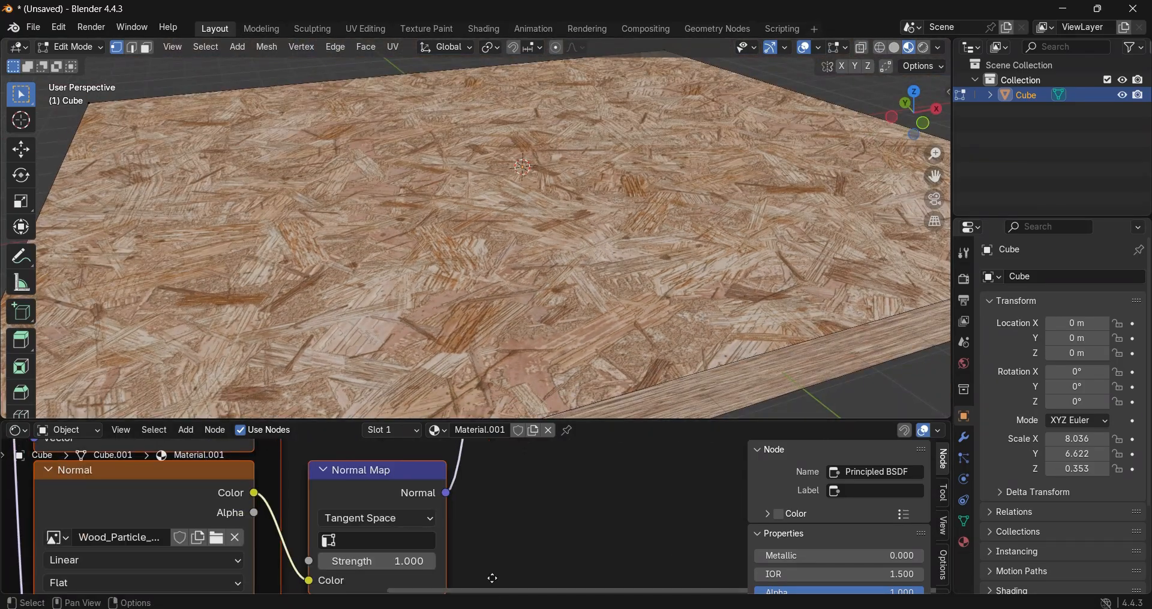
pyautogui.moveTo(491, 578); pyautogui.dragTo(504, 538, button='middle')
pyautogui.moveTo(419, 521); pyautogui.dragTo(426, 522)
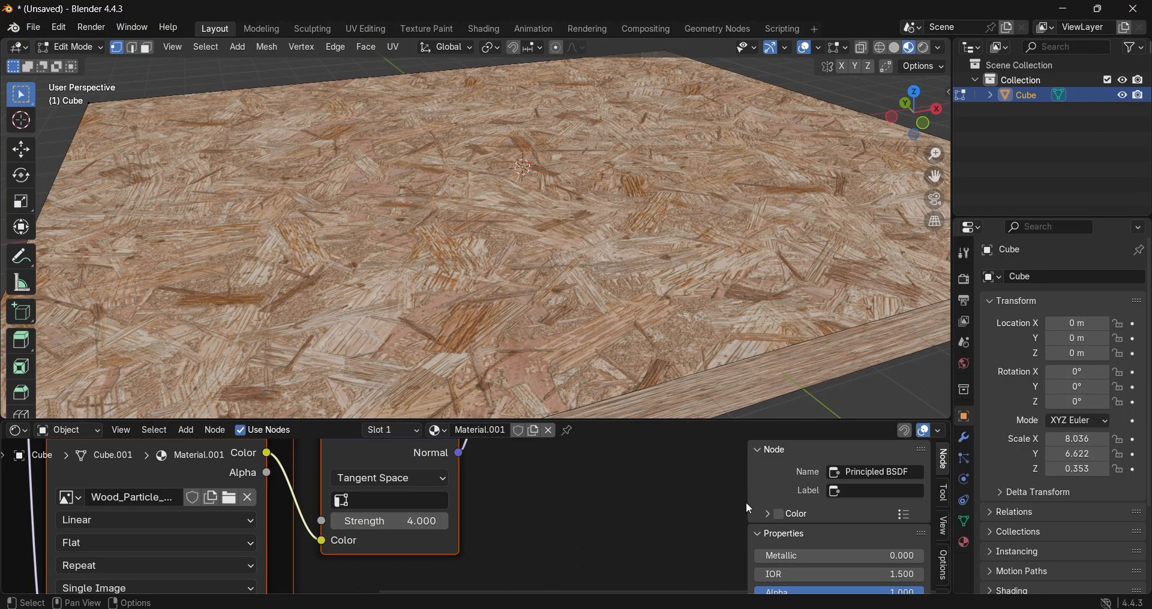
# Step: Change the render engine to Cycles and its device to GPU Compute
pyautogui.click(966, 280)
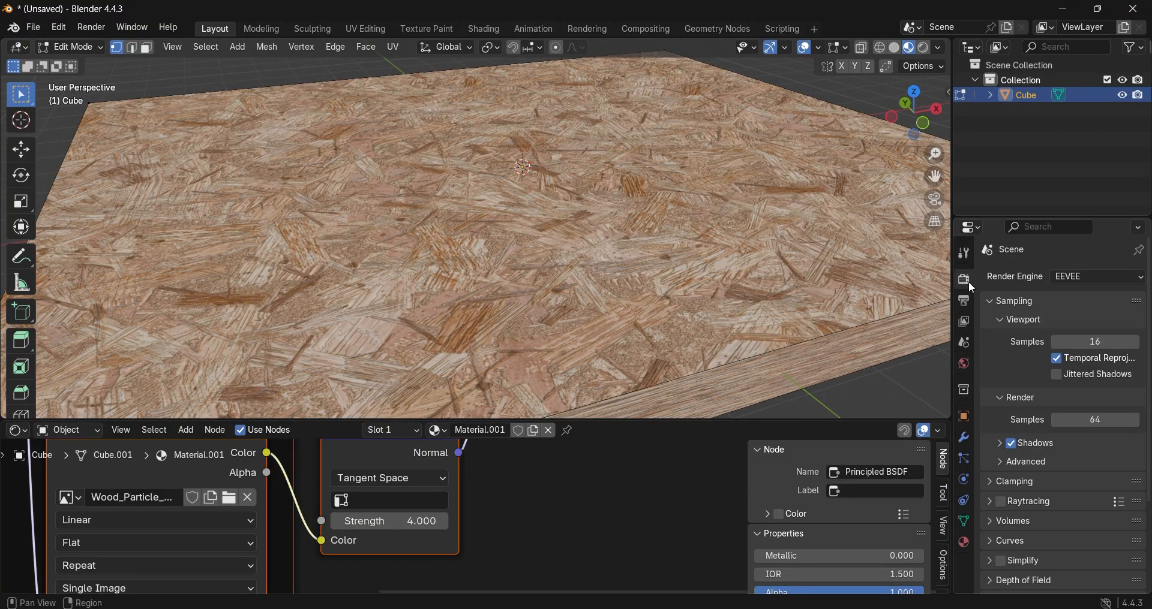
pyautogui.click(1078, 275)
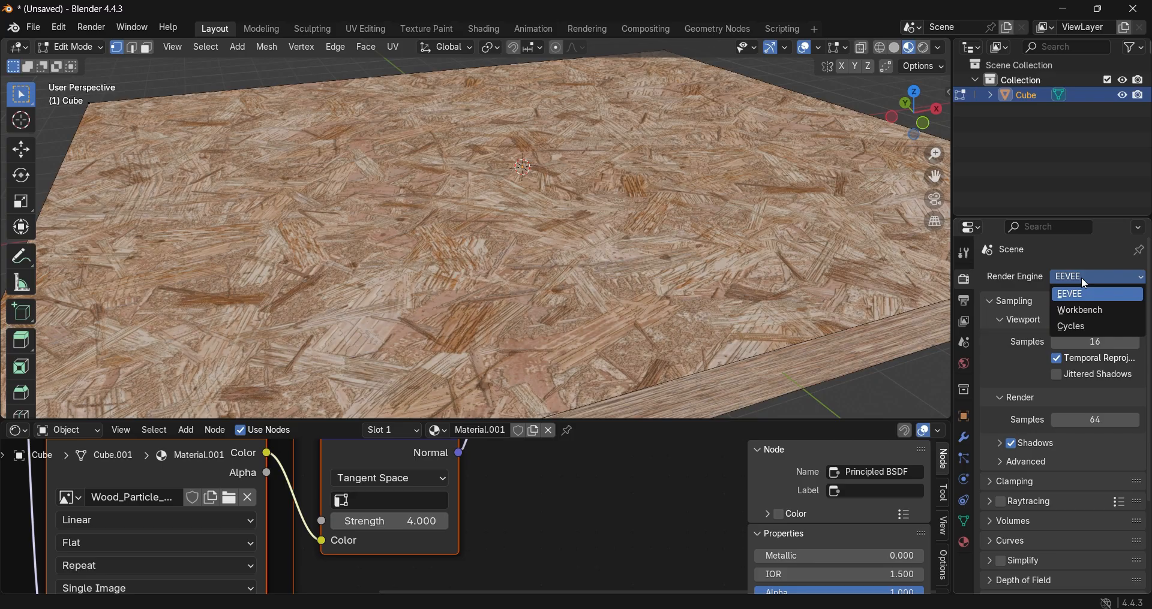
pyautogui.click(1081, 324)
pyautogui.click(1083, 316)
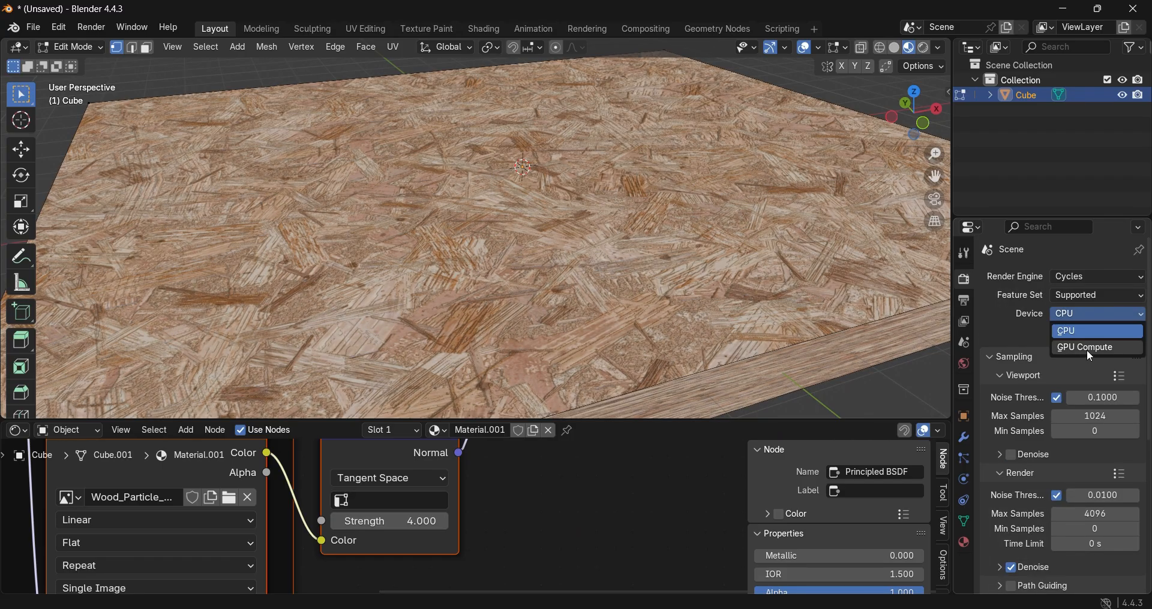
pyautogui.click(1090, 353)
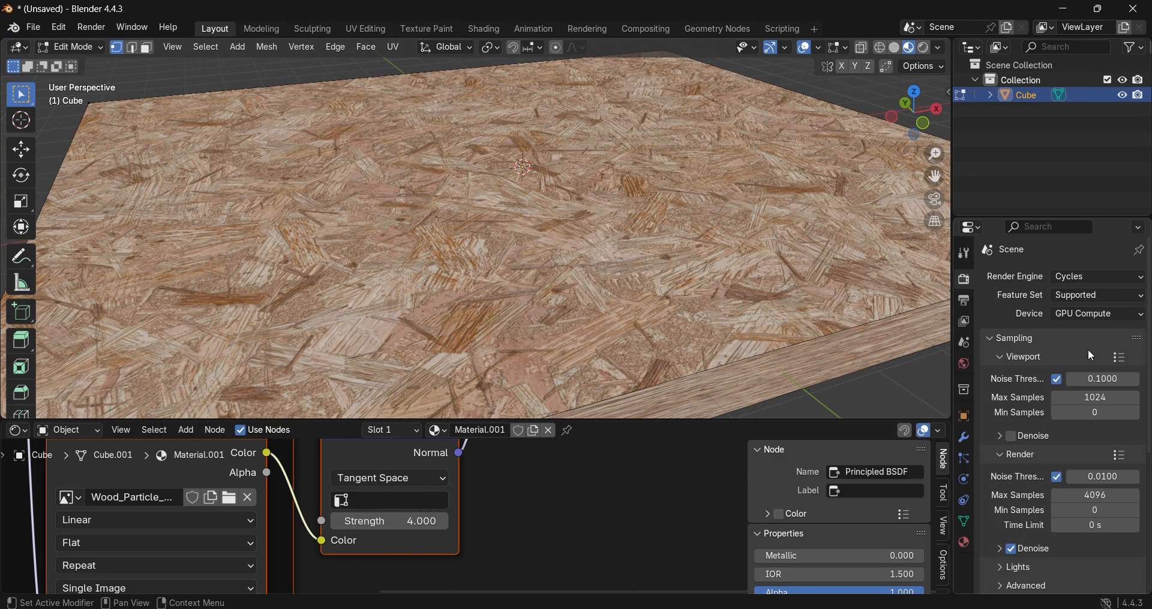
# Step: Return to Object Mode, deselect the slab and add a camera from the front view
pyautogui.scroll(-5, 707, 229)
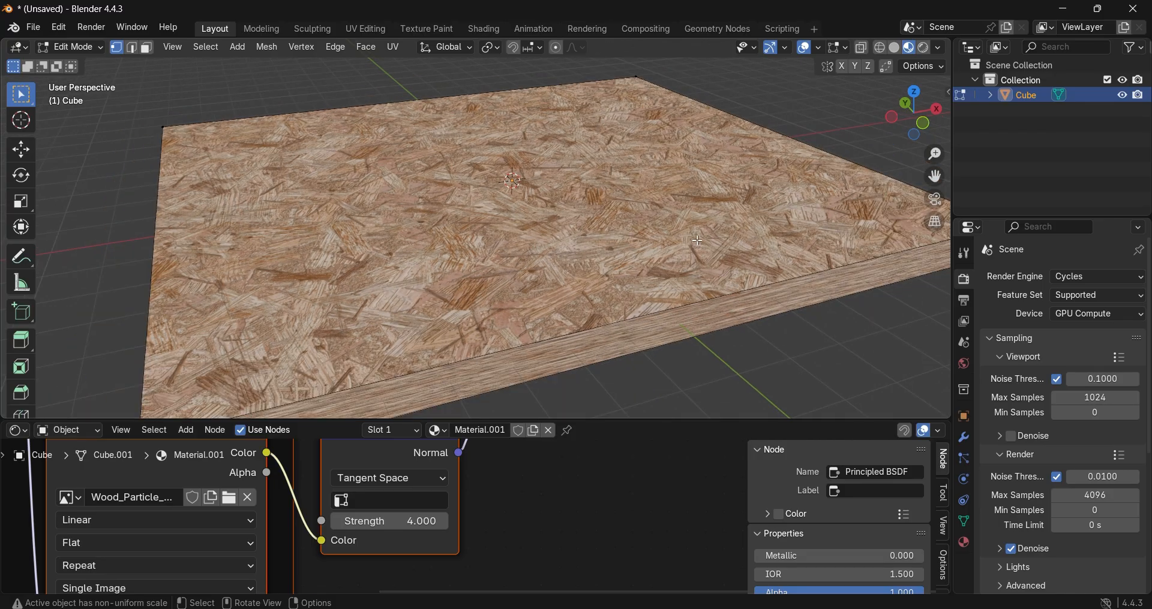
pyautogui.scroll(-3, 707, 229)
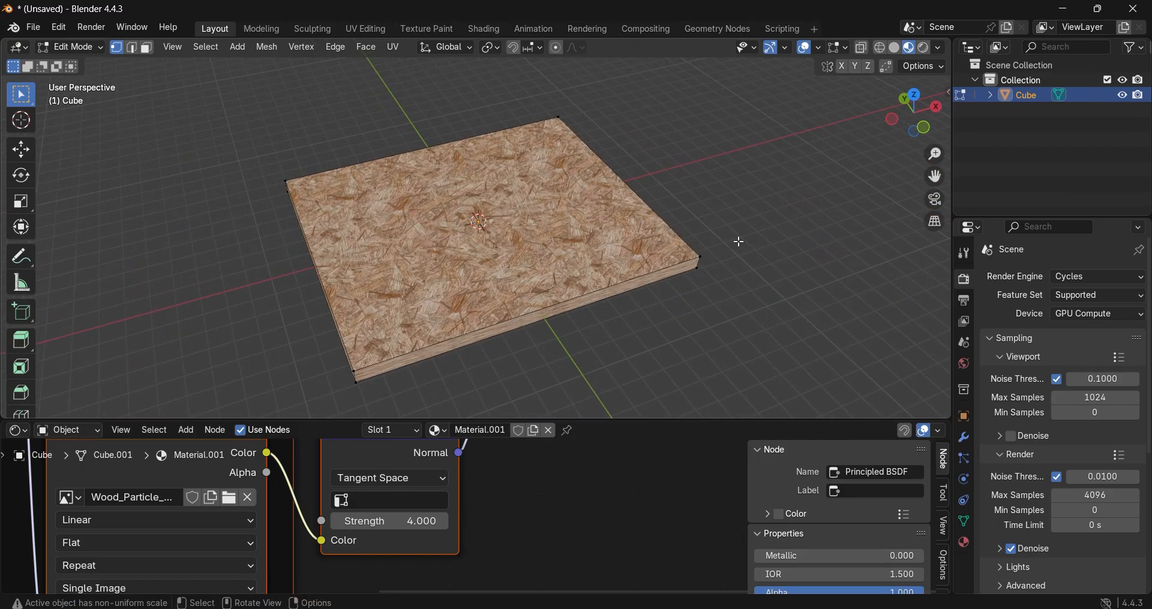
pyautogui.press('Tab')
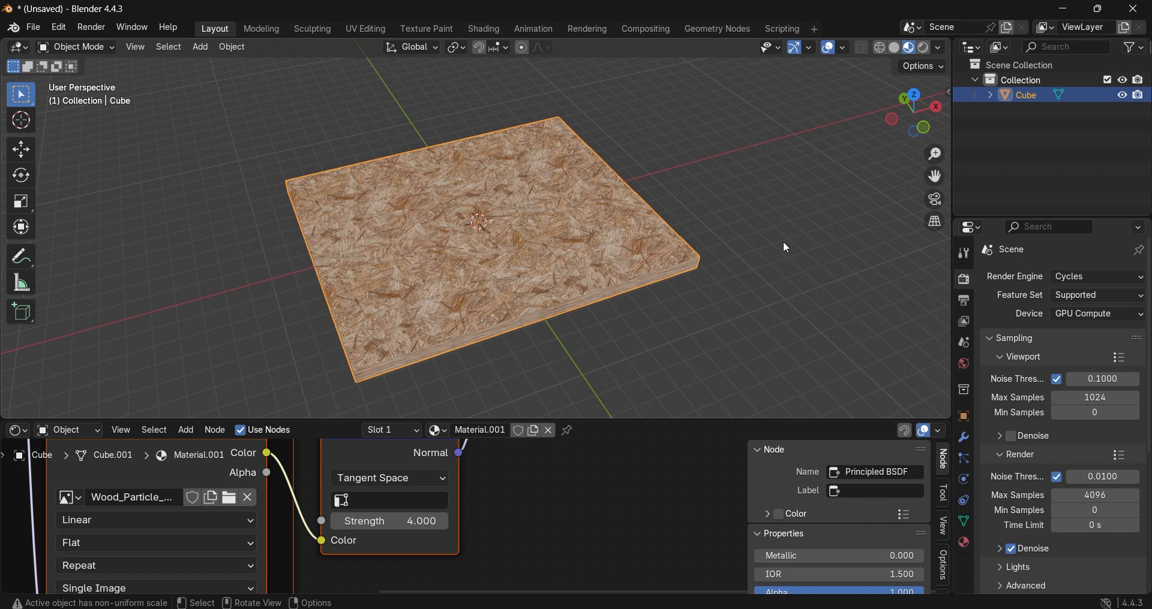
pyautogui.click(783, 251)
pyautogui.press('KP_1')
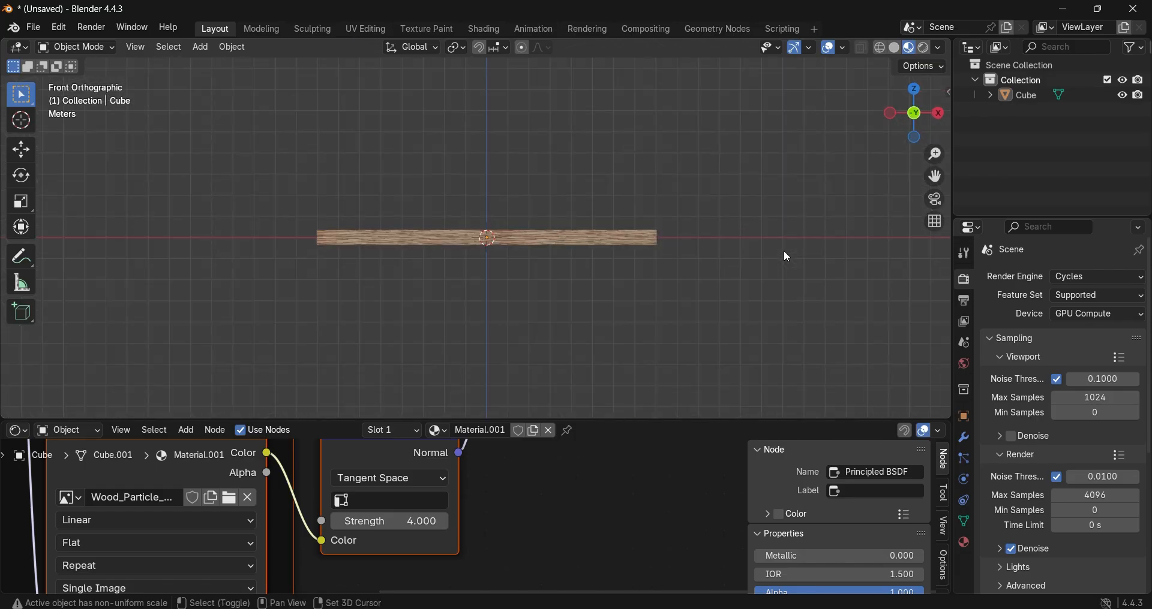
pyautogui.hotkey('shift', 'a')
pyautogui.click(743, 466)
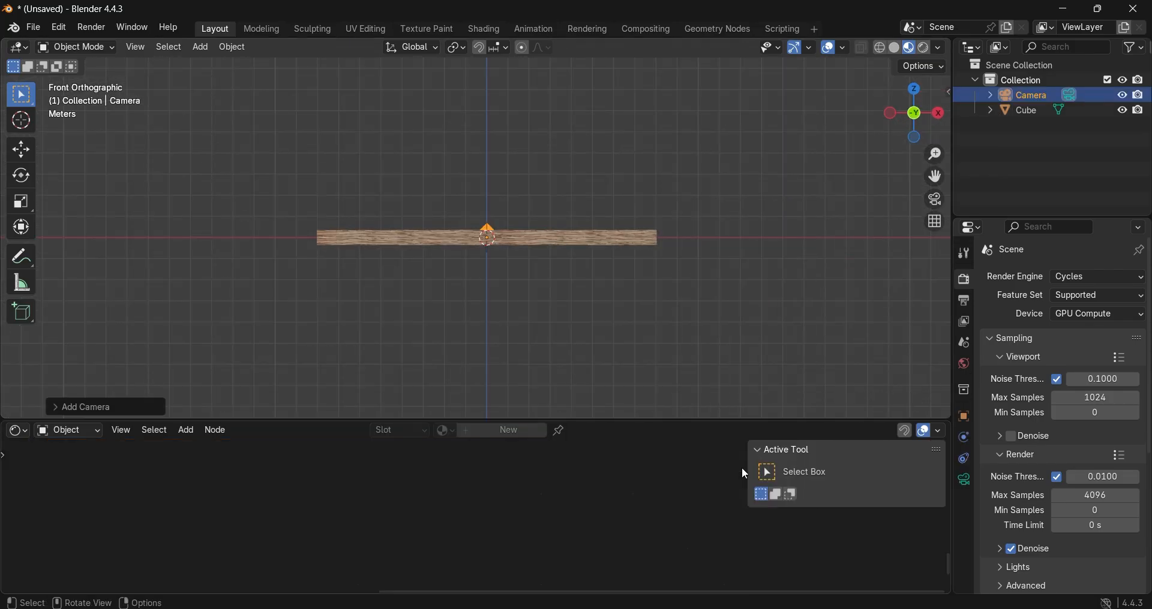
# Step: Move the camera up along Z above the slab and back along Y beyond its front edge
pyautogui.press('g')
pyautogui.press('z')
pyautogui.click(621, 235)
pyautogui.moveTo(623, 236); pyautogui.dragTo(616, 234, button='middle')
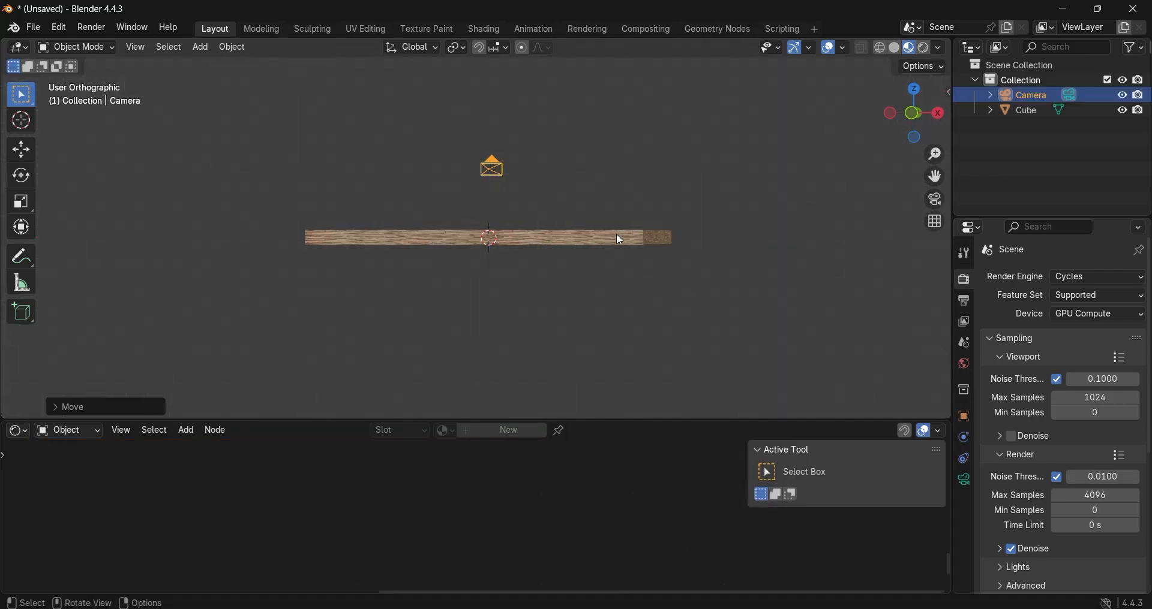
pyautogui.press('KP_3')
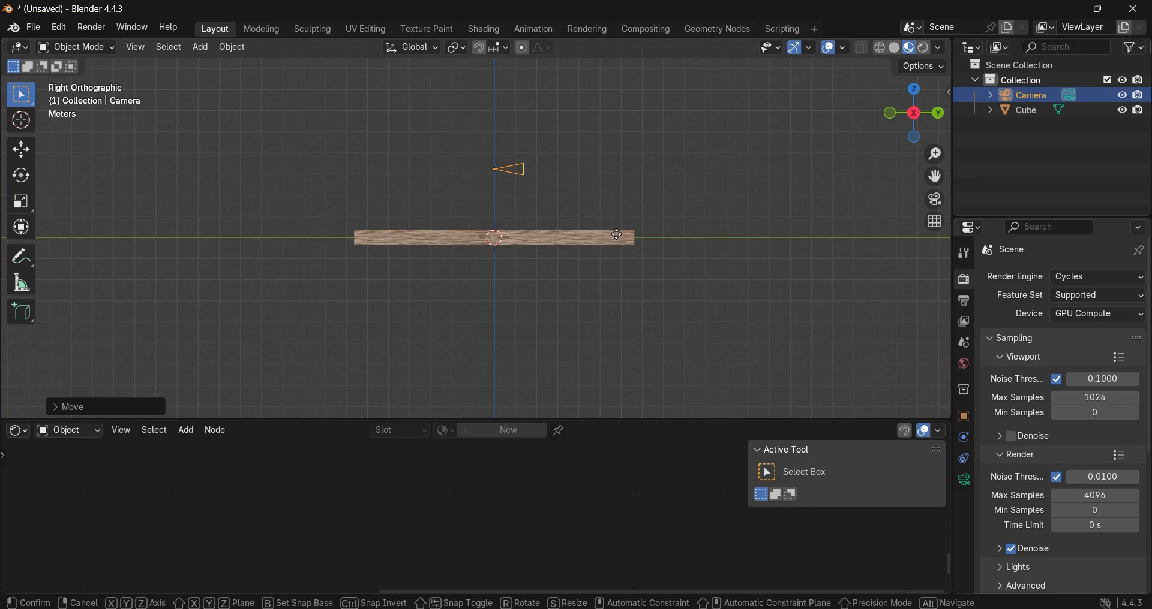
pyautogui.press('g')
pyautogui.press('y')
pyautogui.click(324, 282)
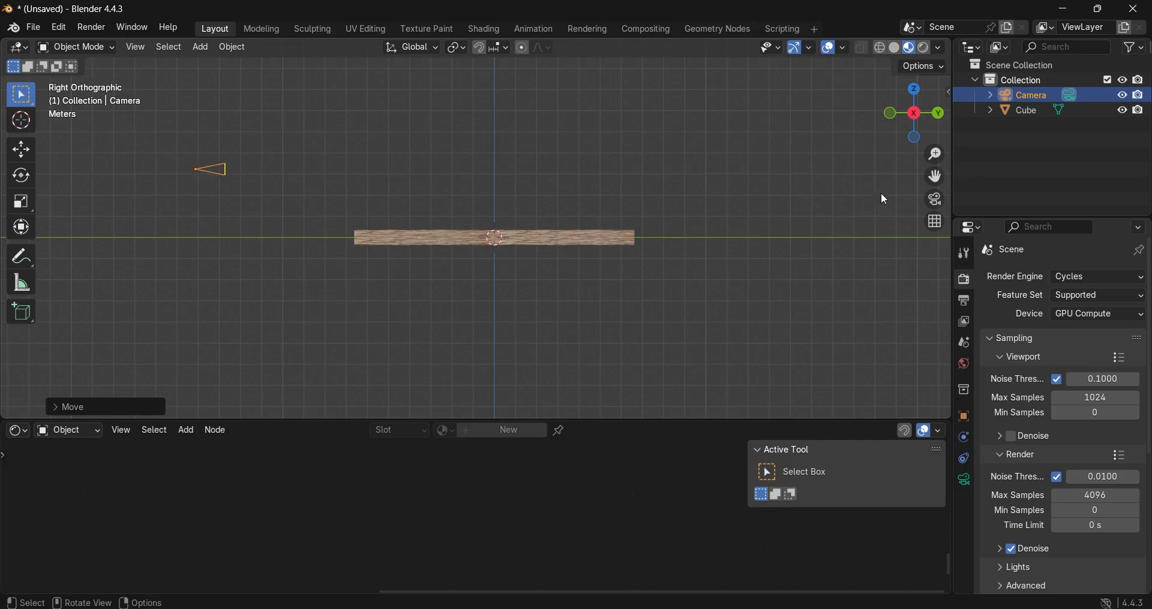
pyautogui.moveTo(880, 192); pyautogui.dragTo(631, 296, button='middle')
# Step: Look through the camera, move it farther back along Y and raise it slightly along Z
pyautogui.press('KP_0')
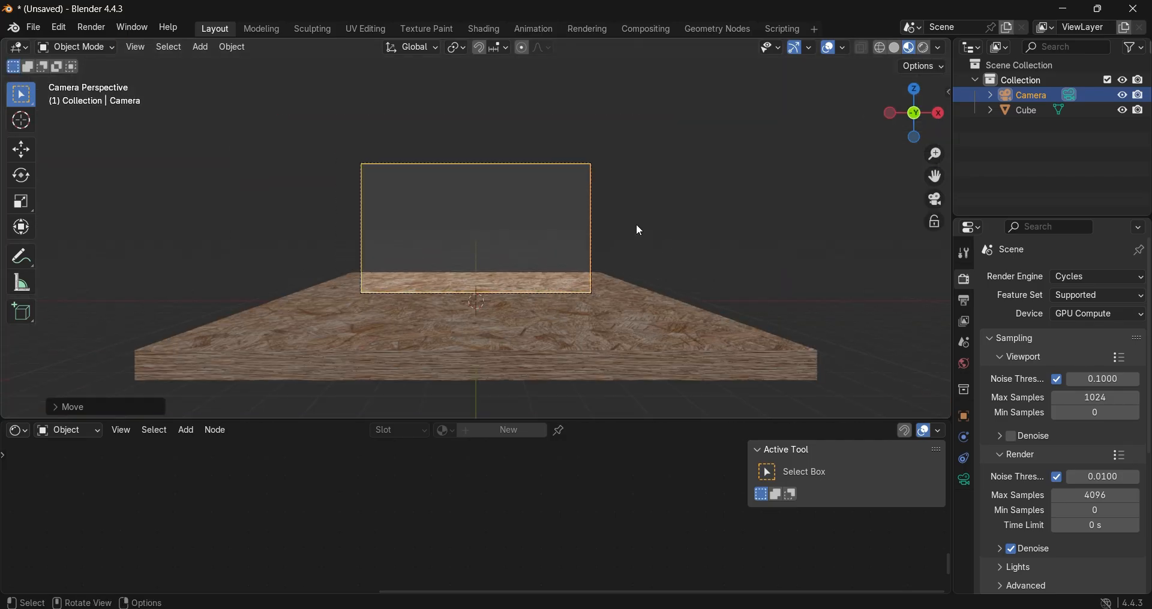
pyautogui.moveTo(638, 226); pyautogui.dragTo(760, 235, button='middle')
pyautogui.click(934, 202)
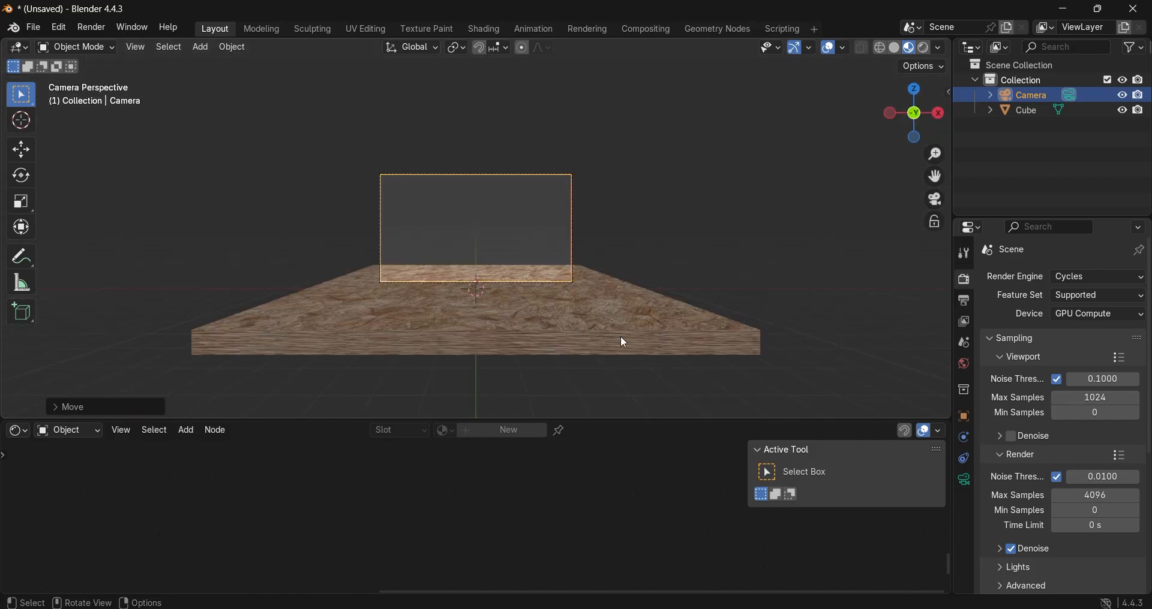
pyautogui.press('g')
pyautogui.press('y')
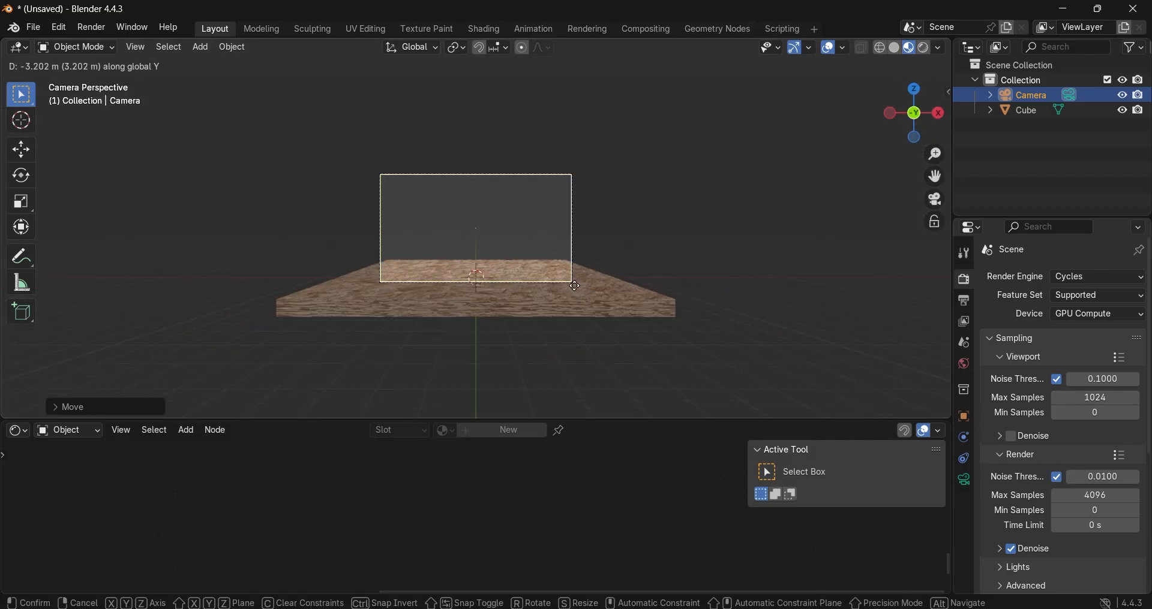
pyautogui.click(538, 279)
pyautogui.press('g')
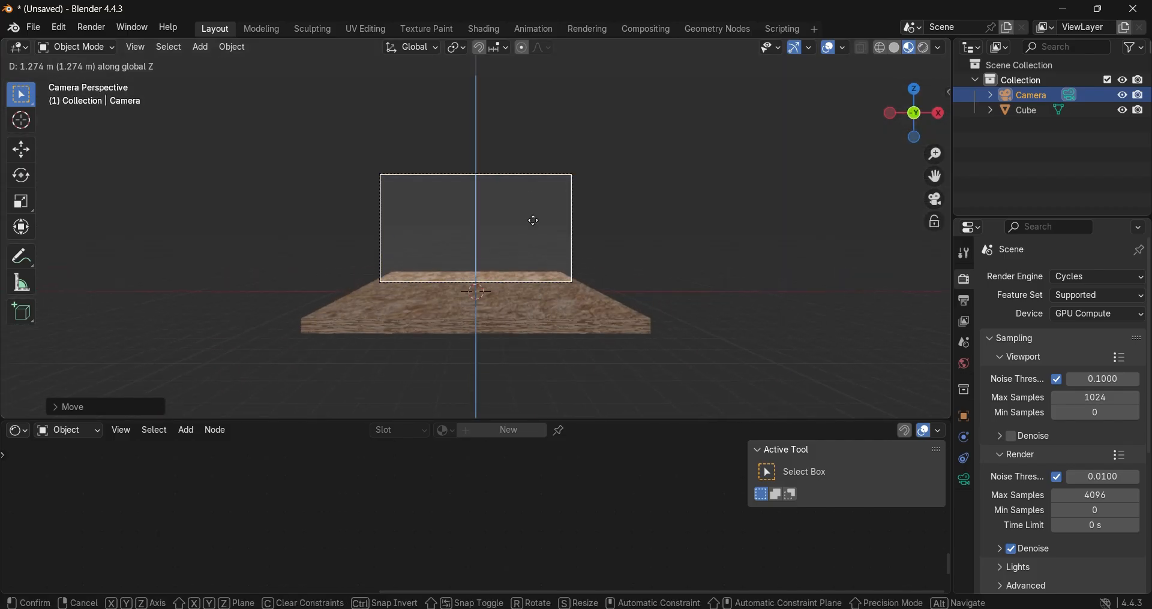
# Step: Tilt the camera downward about the global X axis to bring the slab into the frame, and deselect it
pyautogui.press('r')
pyautogui.press('x')
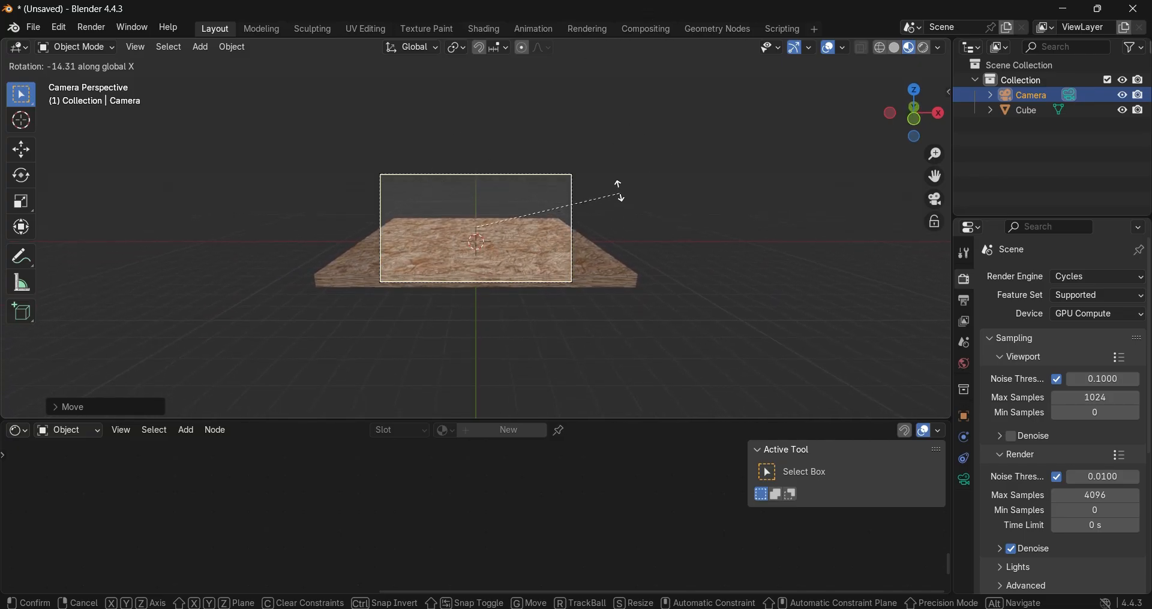
pyautogui.click(558, 142)
pyautogui.click(753, 341)
# Step: Add a spot light and raise it along Z until it hangs high above the slab
pyautogui.hotkey('shift', 'a')
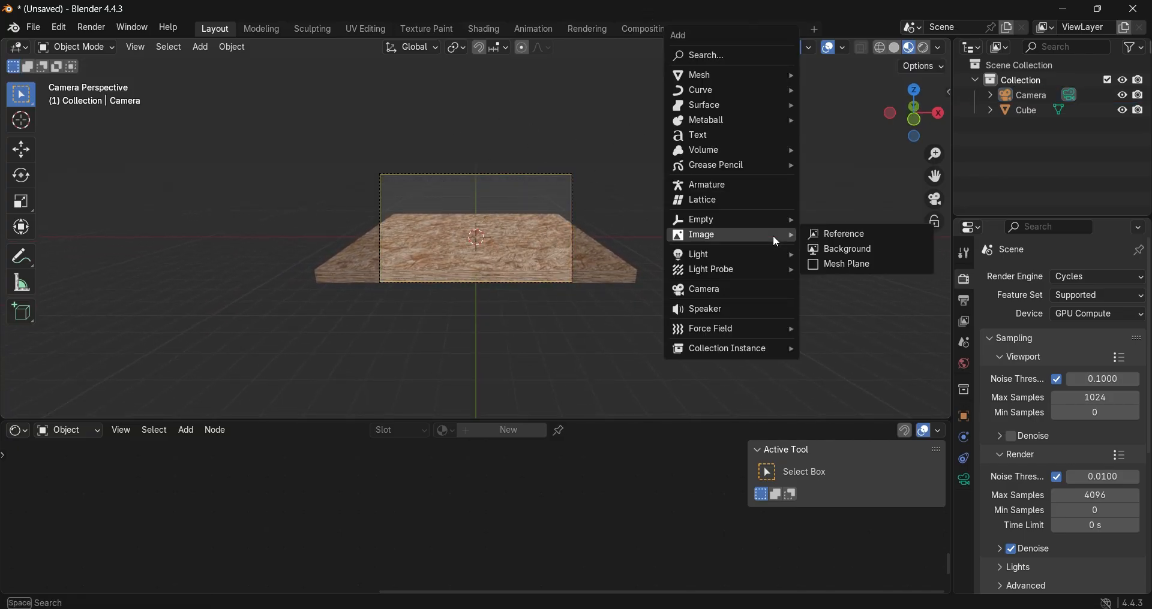
pyautogui.moveTo(751, 254)
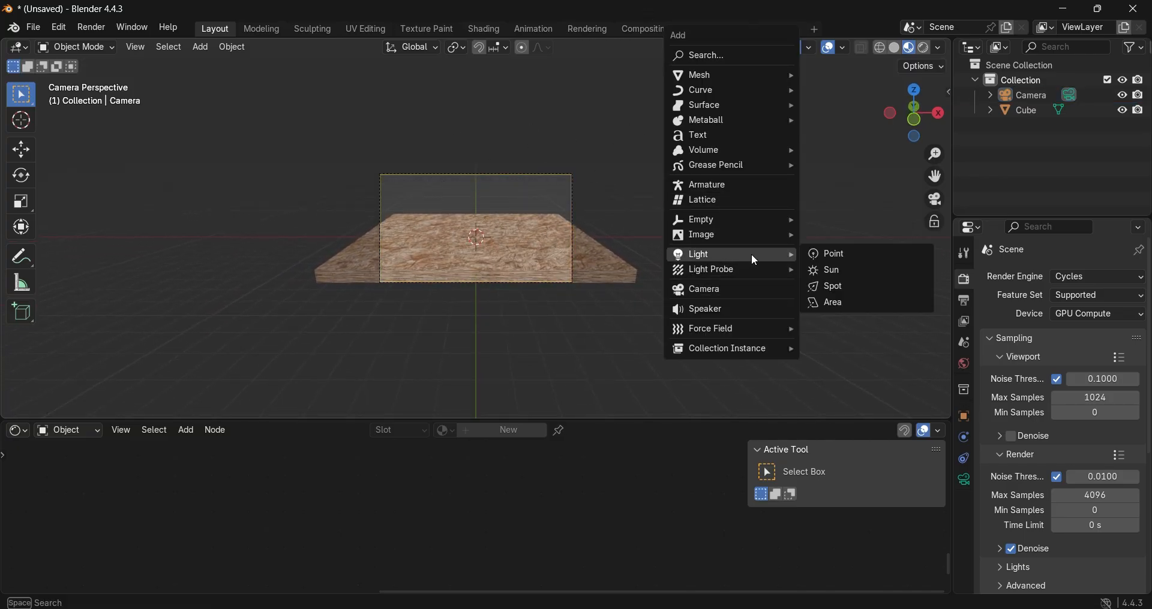
pyautogui.click(849, 290)
pyautogui.press('g')
pyautogui.press('z')
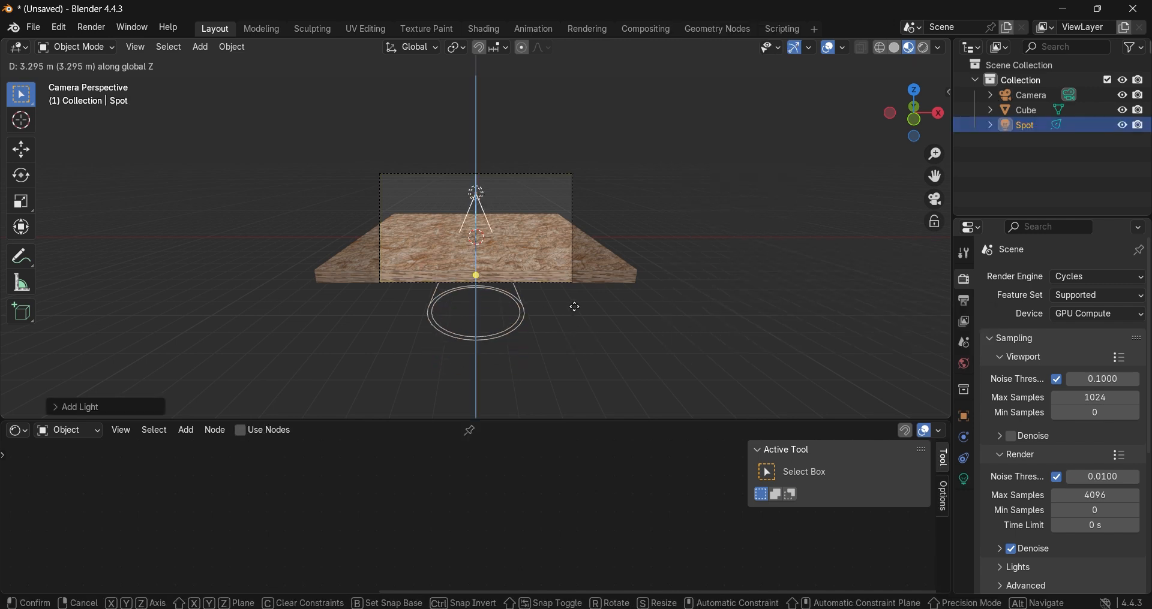
pyautogui.click(570, 150)
pyautogui.moveTo(569, 150); pyautogui.dragTo(680, 260, button='middle')
pyautogui.scroll(-3, 680, 259)
pyautogui.press('g')
pyautogui.press('z')
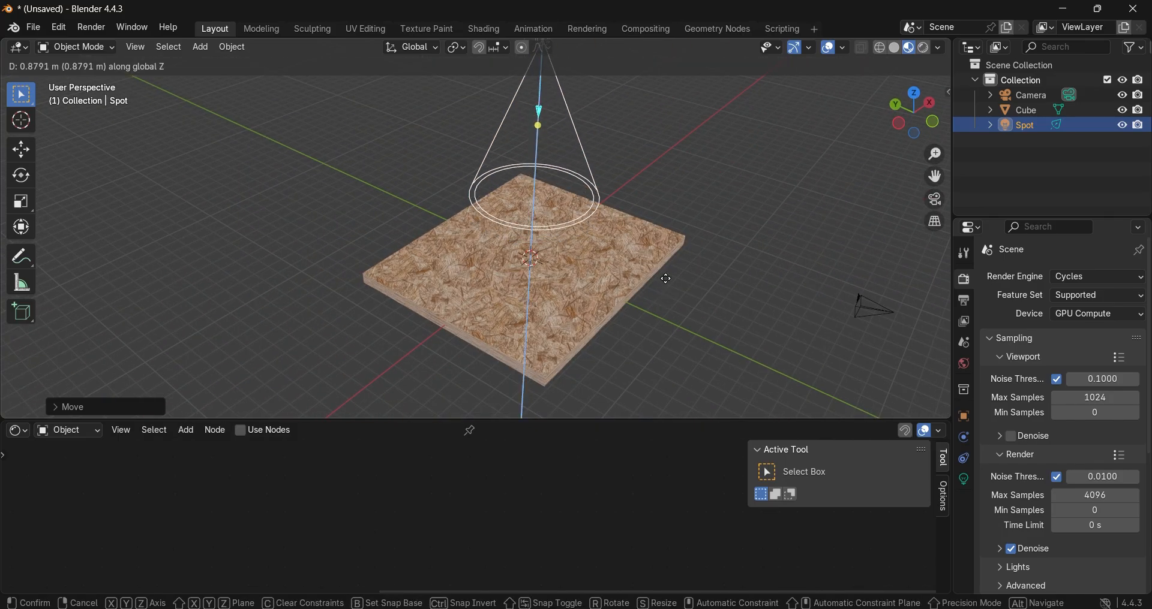
pyautogui.click(665, 259)
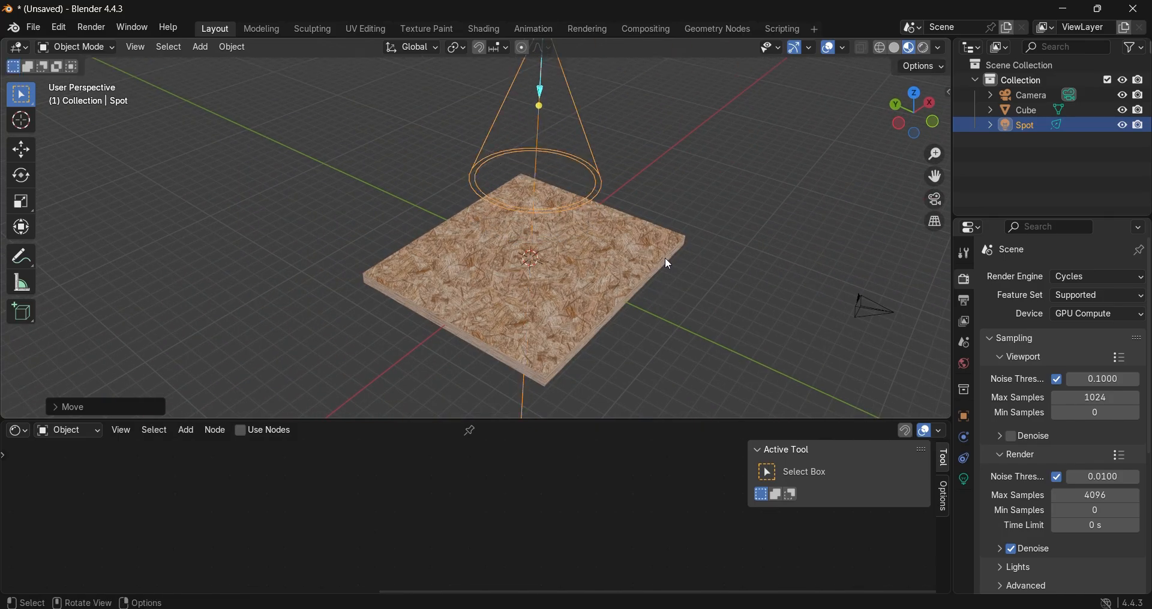
# Step: Set the spot light's Power to 450 W and its Radius to about 9.61 m
pyautogui.click(968, 486)
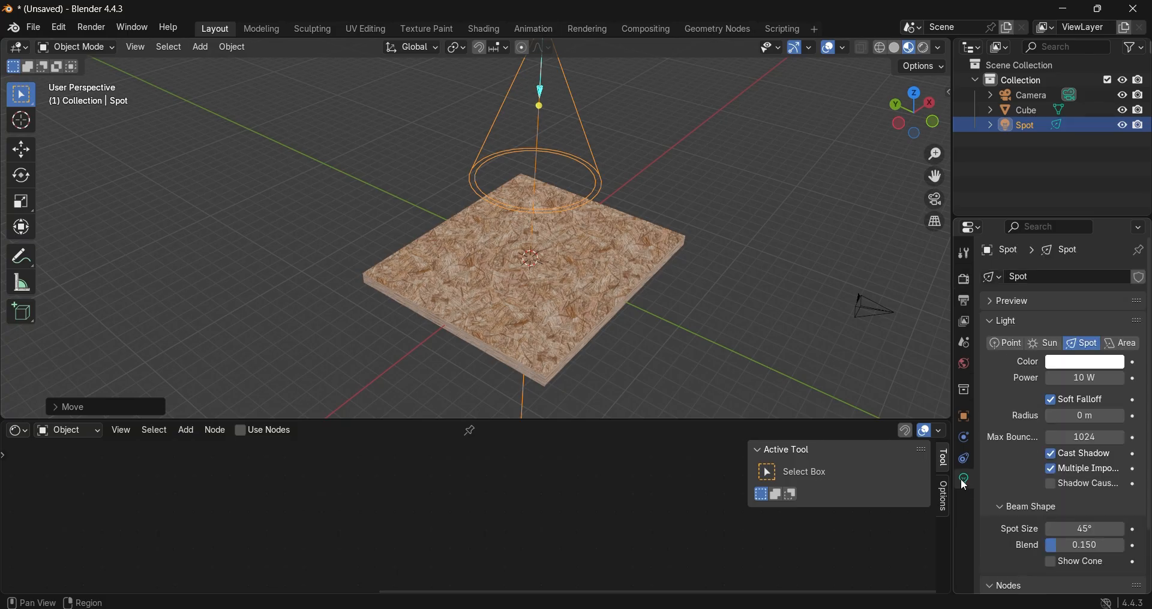
pyautogui.click(1087, 365)
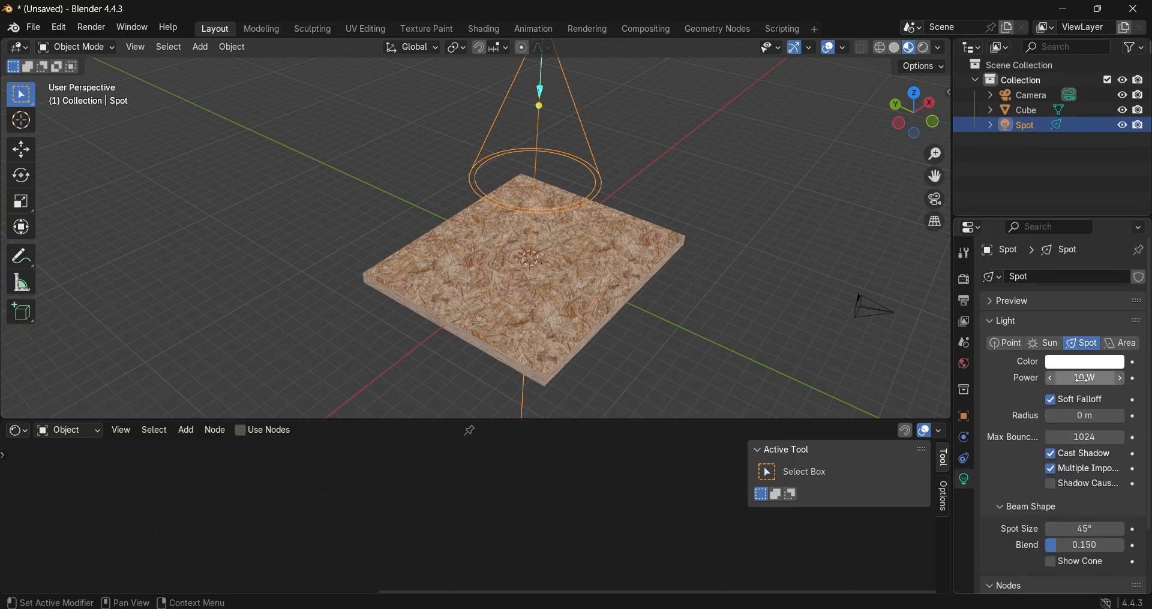
pyautogui.click(1086, 380)
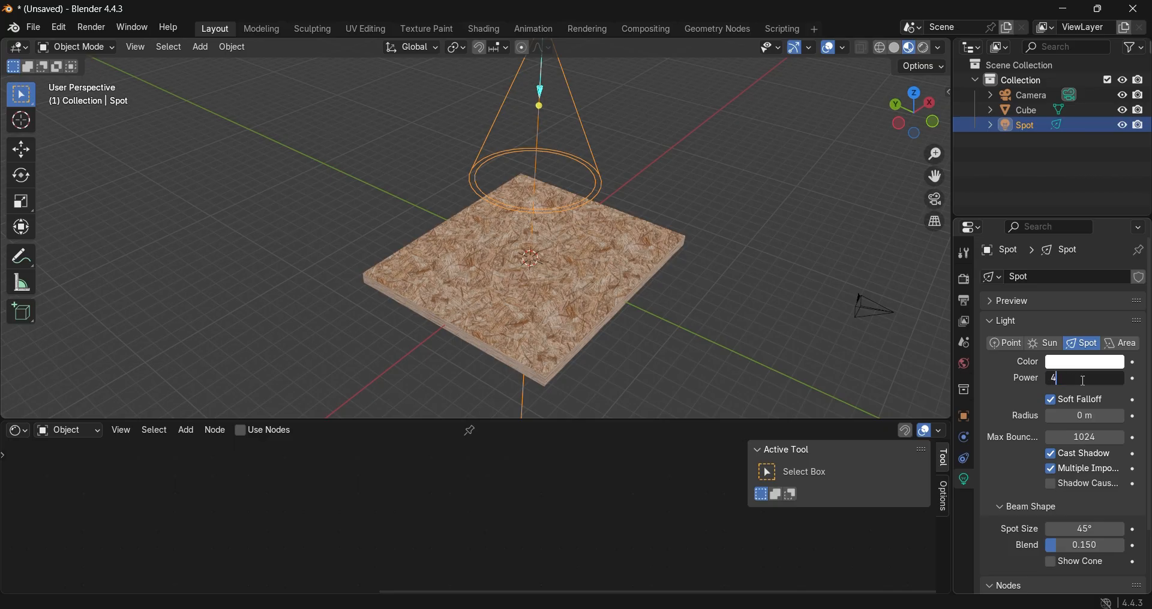
pyautogui.press('Return')
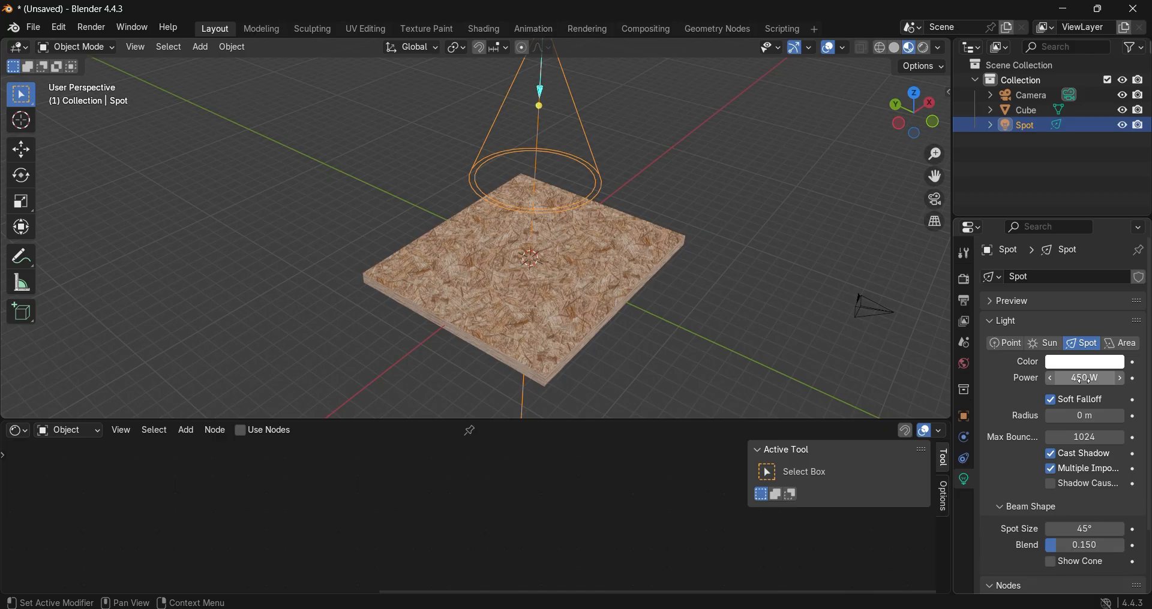
pyautogui.moveTo(1085, 416); pyautogui.dragTo(1140, 416)
pyautogui.scroll(-3, 1067, 419)
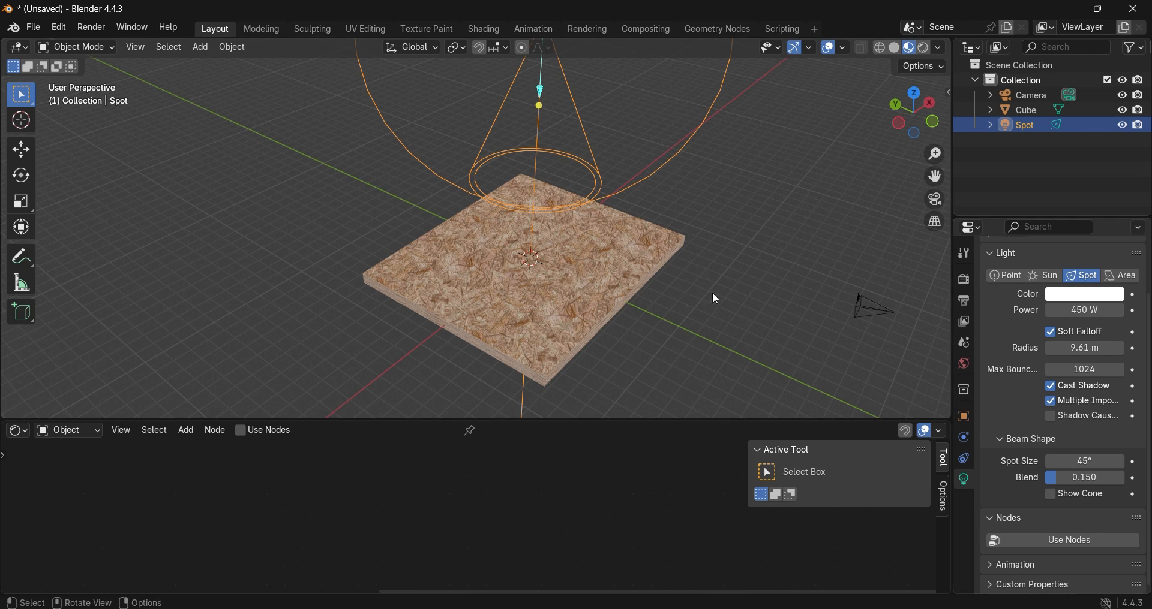
# Step: Save the scene as TESTblend.blend in D:\BLENDER
pyautogui.hotkey('ctrl', 's')
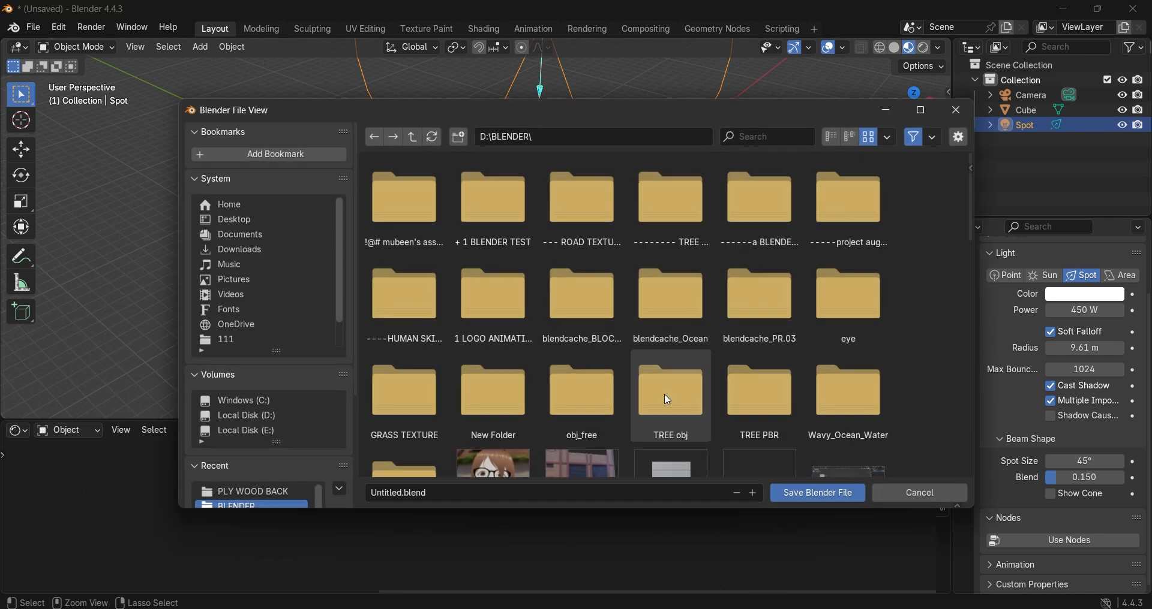
pyautogui.click(404, 495)
pyautogui.doubleClick(404, 496)
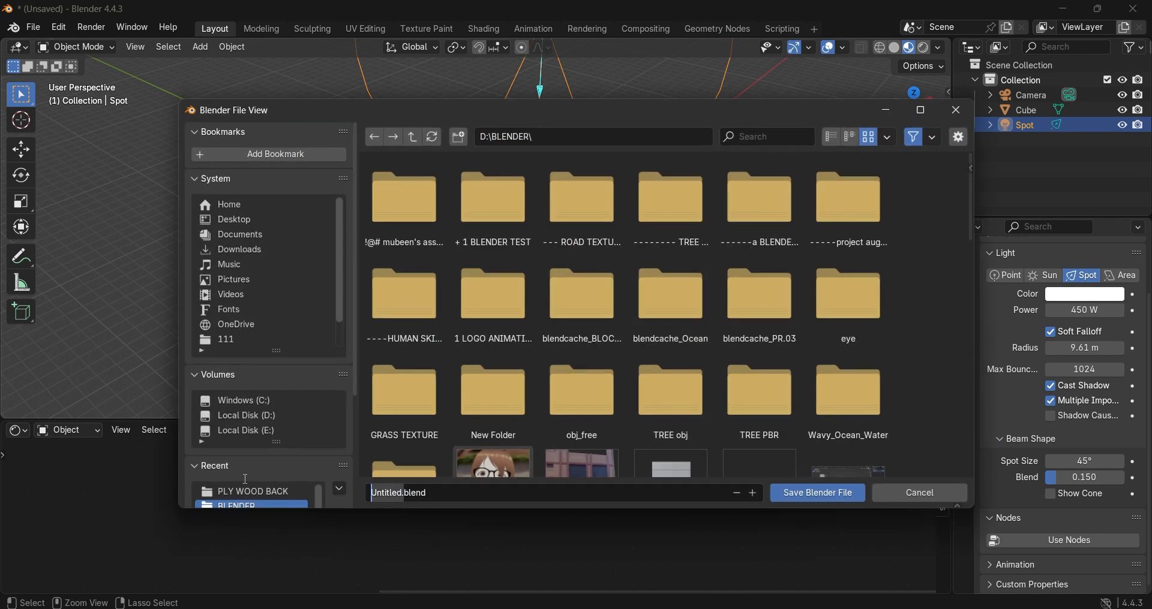
pyautogui.write('TEST')
pyautogui.press('Return')
pyautogui.press('Return')
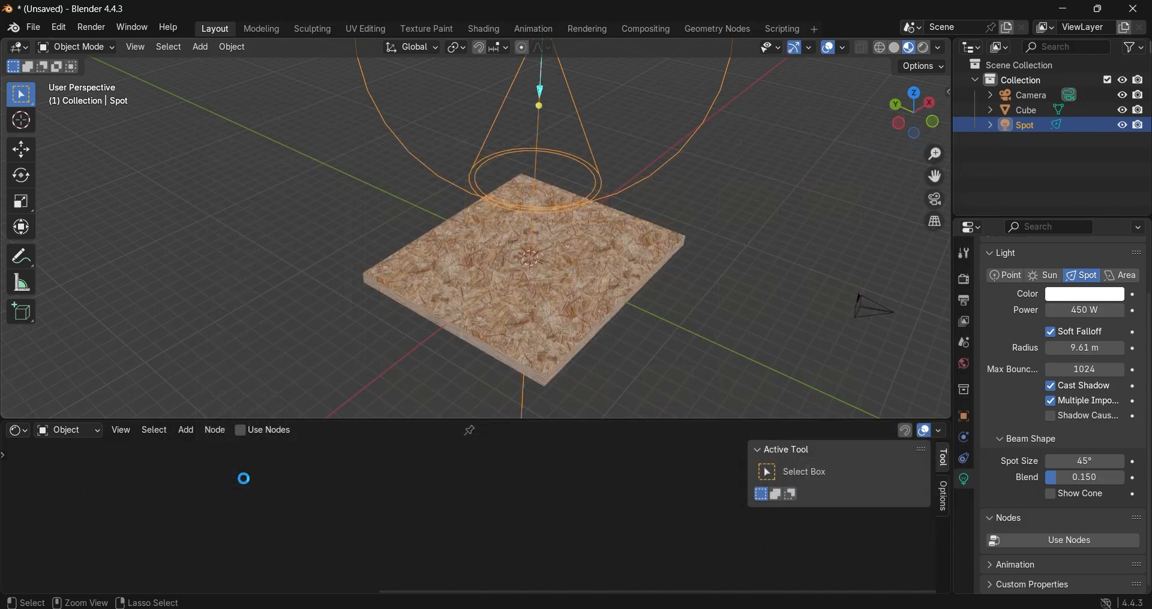
pyautogui.scroll(-2, 639, 290)
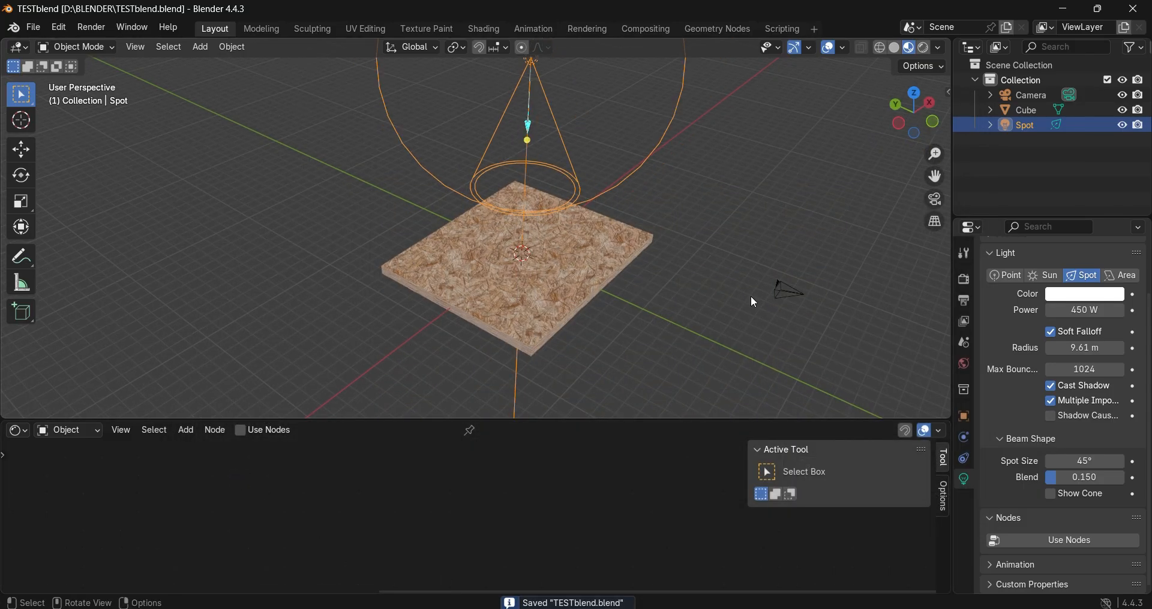
# Step: Look through the camera and raise it along the global Z axis to a height of about 7.32 m
pyautogui.click(934, 200)
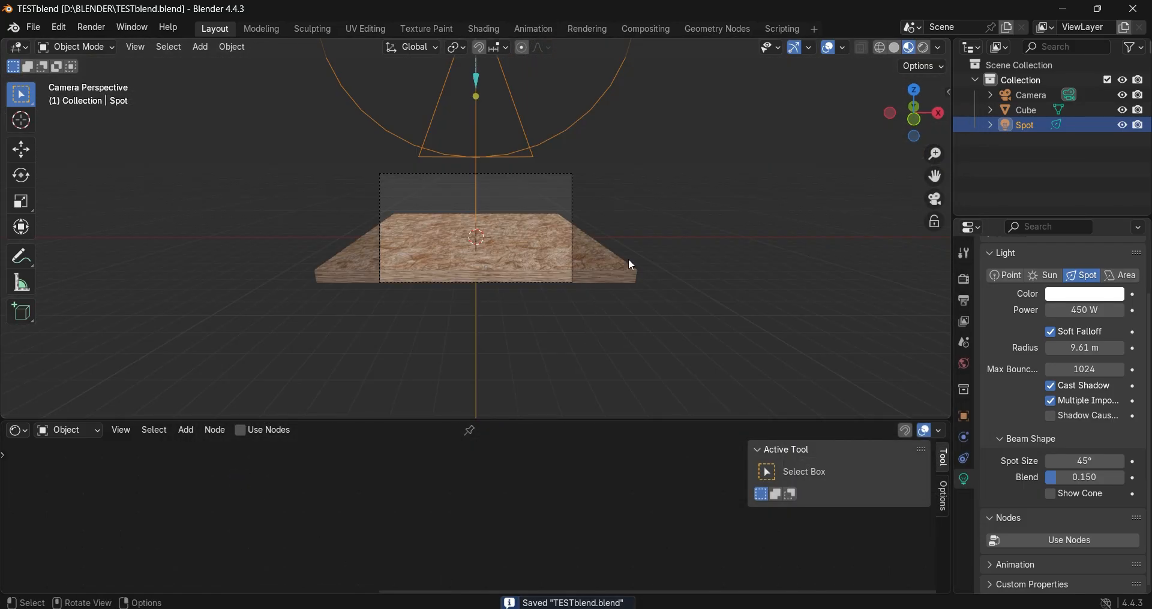
pyautogui.click(1013, 95)
pyautogui.press('g')
pyautogui.press('z')
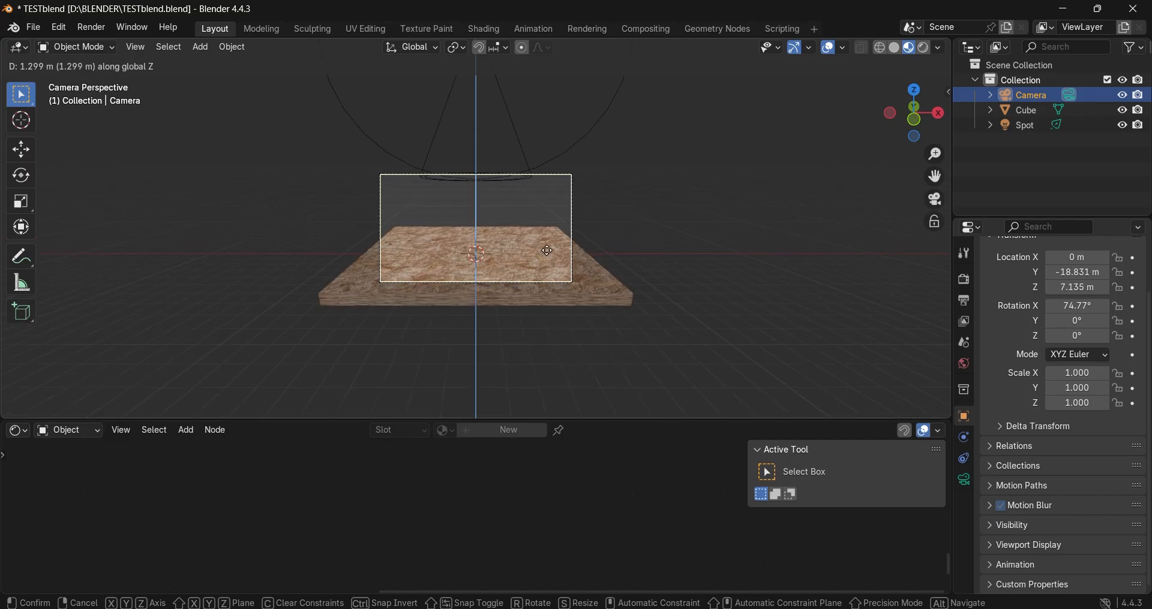
pyautogui.click(548, 254)
# Step: Tilt the camera down about the global X axis to an X rotation of about 71.27°, and deselect it
pyautogui.press('r')
pyautogui.press('z')
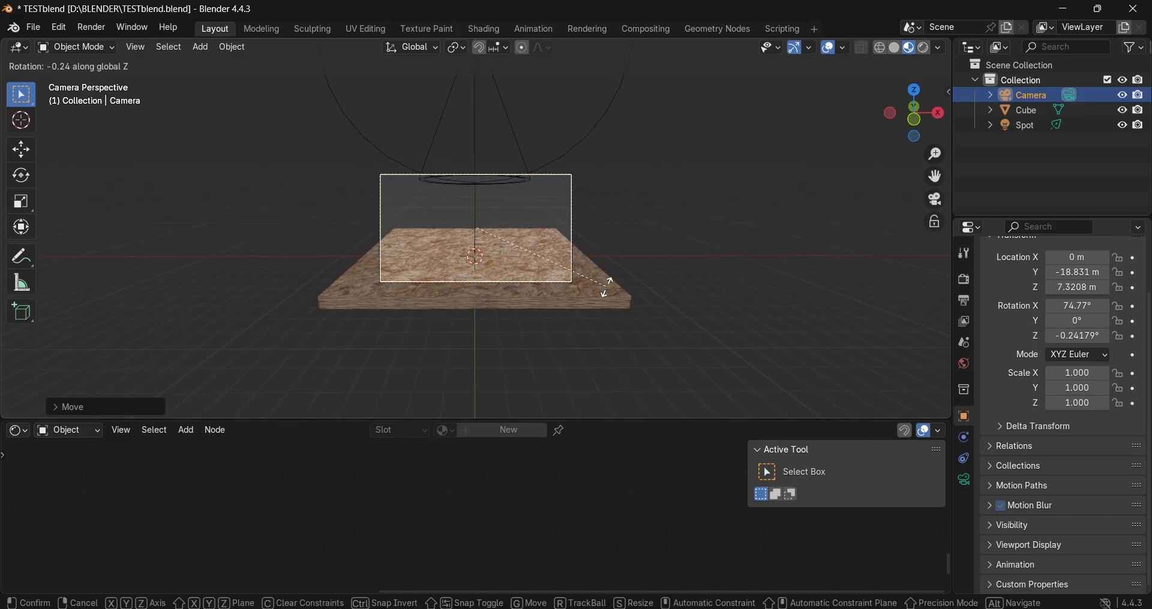
pyautogui.press('x')
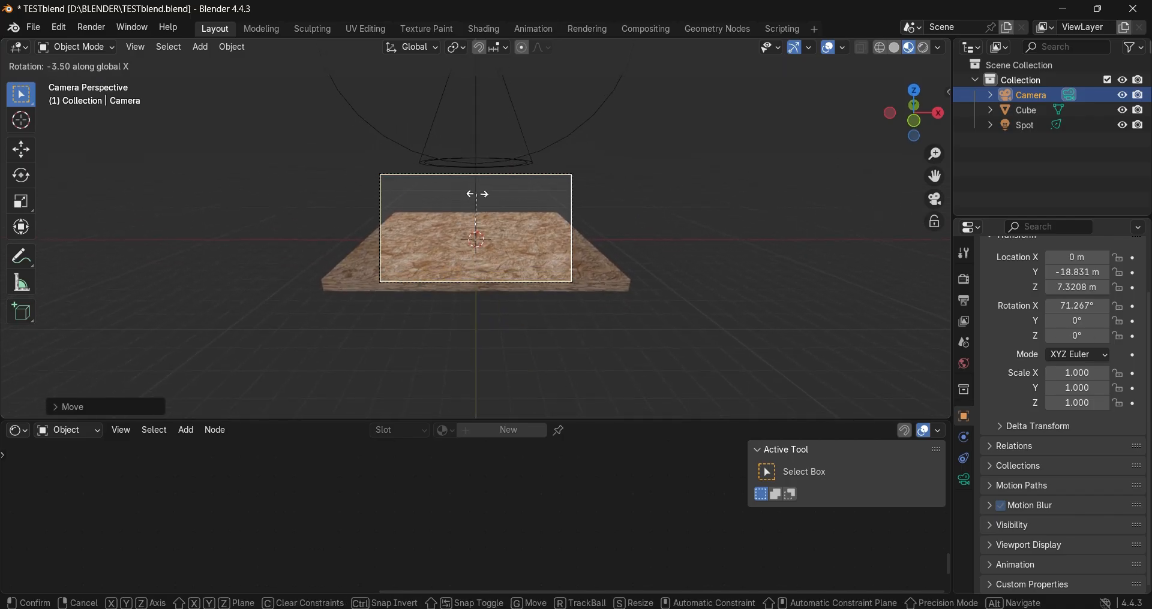
pyautogui.click(477, 193)
pyautogui.click(679, 286)
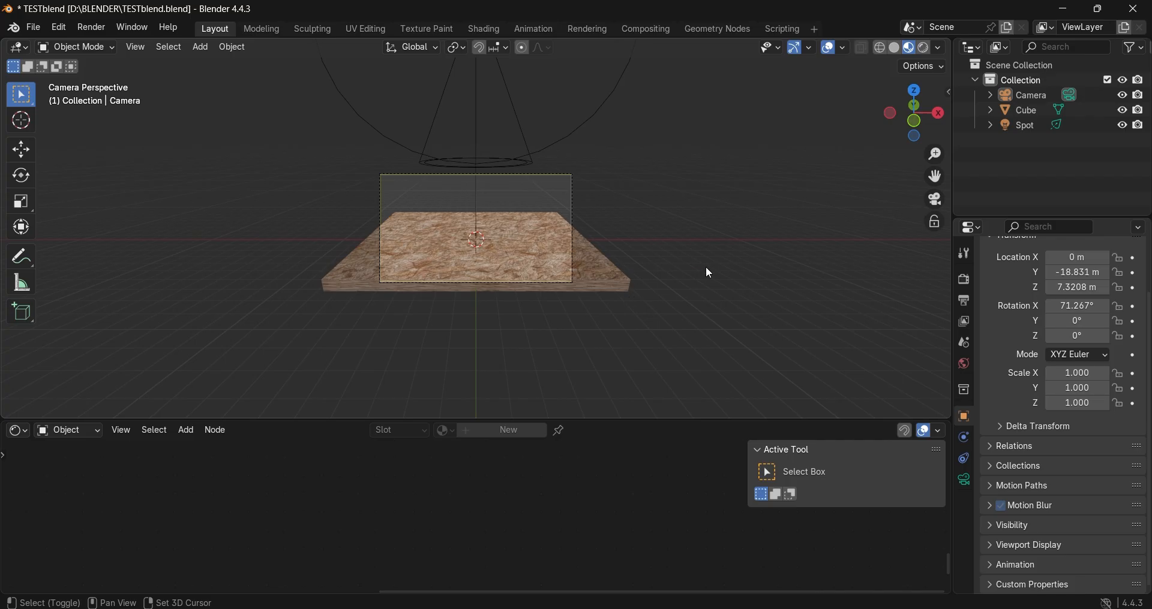
# Step: Add a mesh plane and lower it along Z to about -0.41 m, just beneath the slab
pyautogui.hotkey('shift', 'a')
pyautogui.moveTo(694, 88)
pyautogui.click(779, 86)
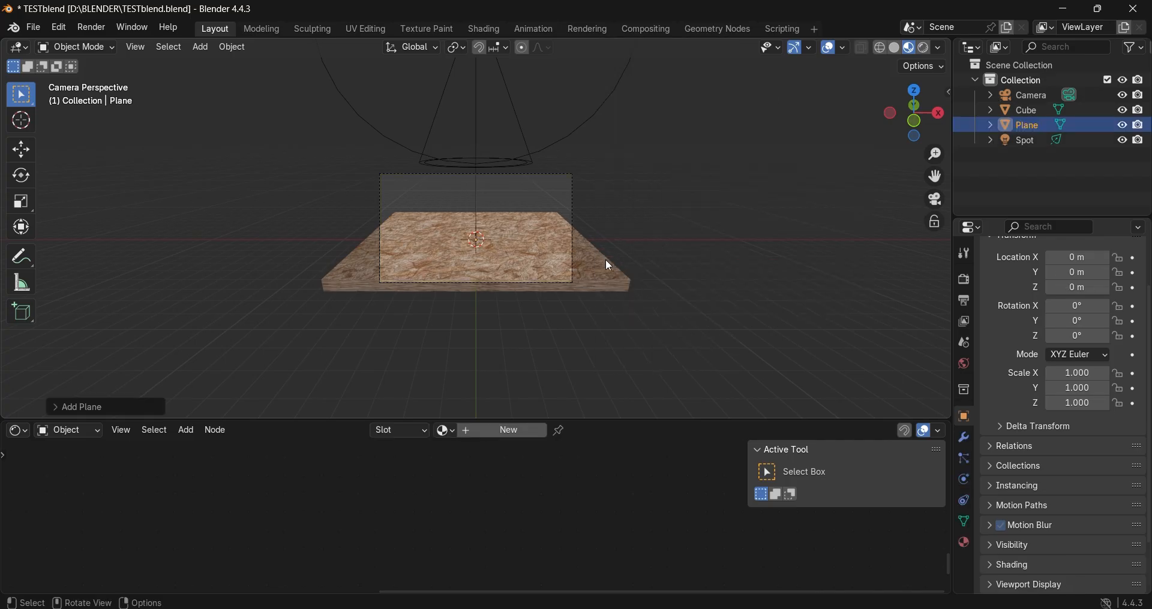
pyautogui.press('KP_7')
pyautogui.press('KP_1')
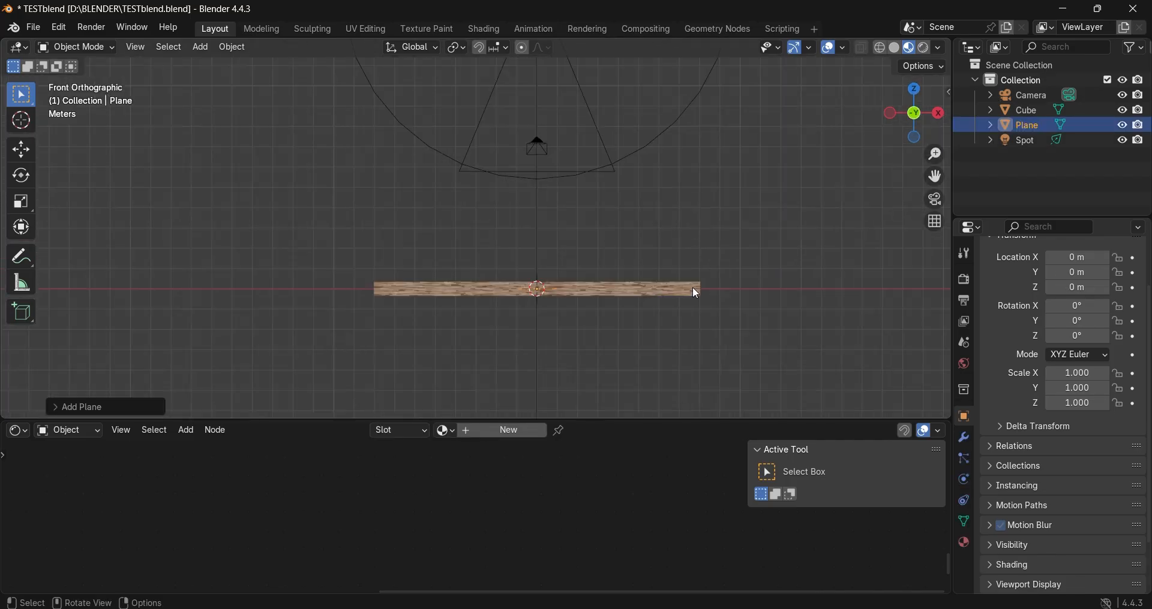
pyautogui.scroll(2, 696, 293)
pyautogui.press('g')
pyautogui.press('z')
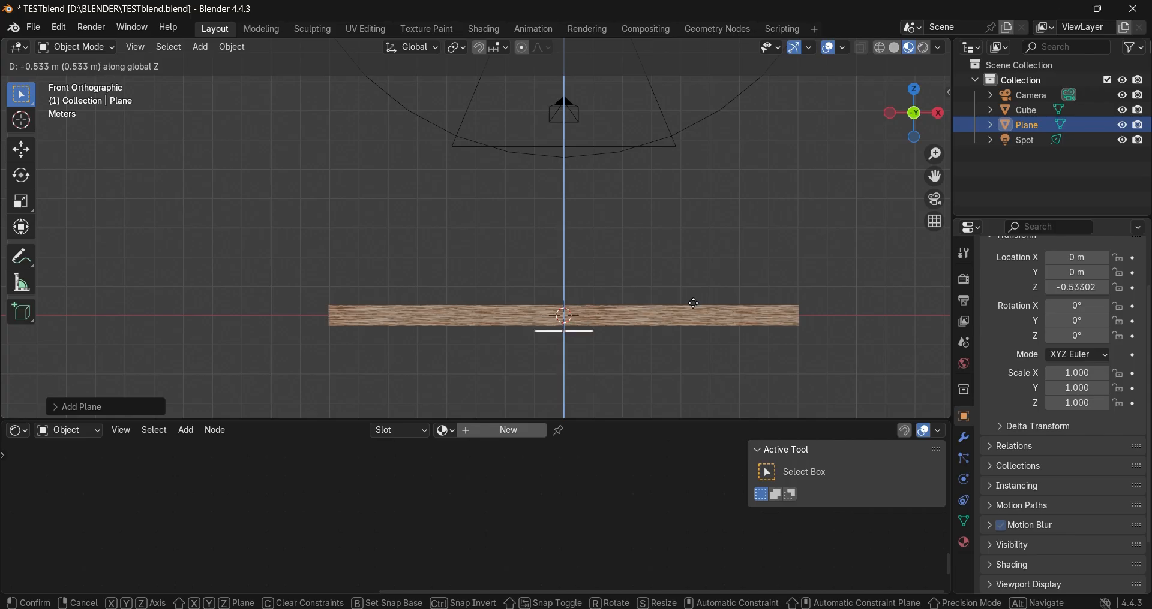
pyautogui.click(697, 305)
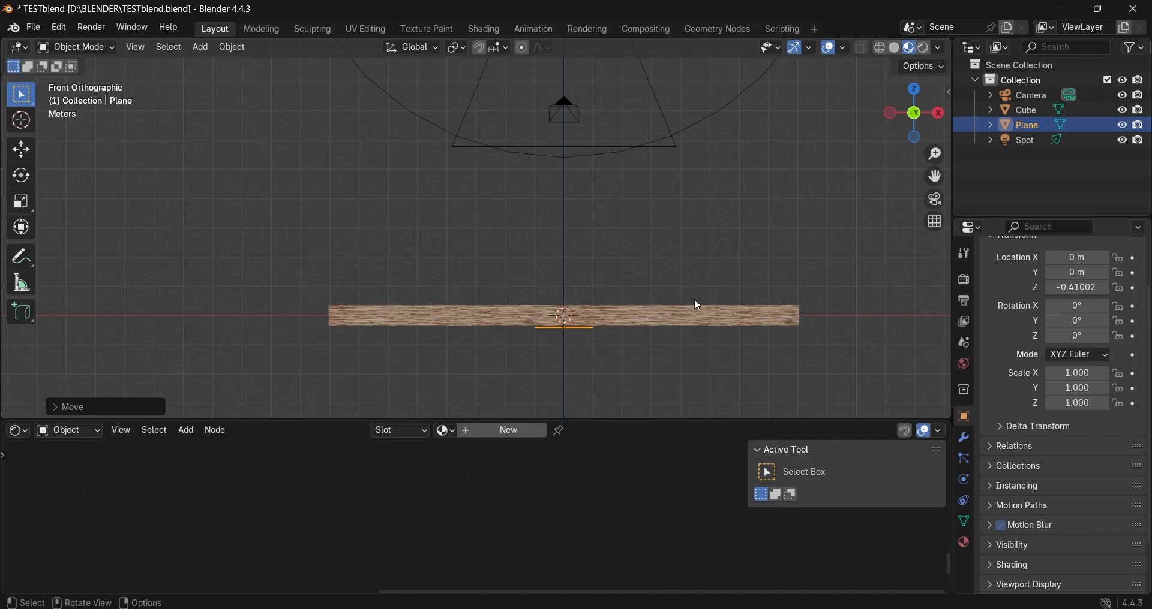
# Step: Scale the plane up to about 33.25 as a floor under the slab, and save the scene from the camera view
pyautogui.press('s')
pyautogui.click(100, 307)
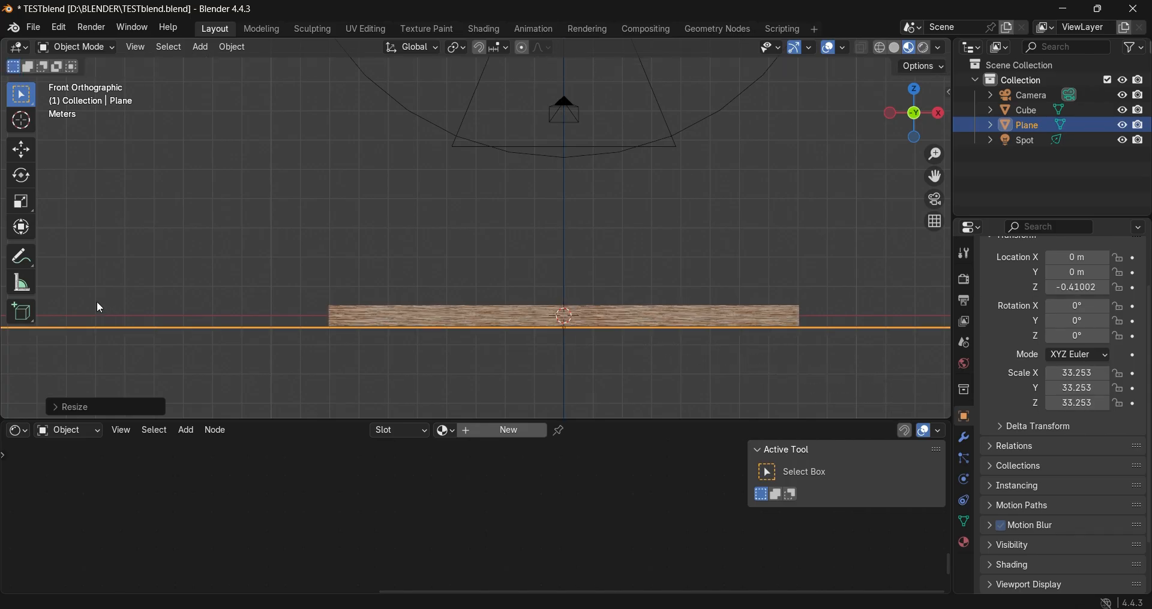
pyautogui.moveTo(100, 308); pyautogui.dragTo(340, 351, button='middle')
pyautogui.press('Tab')
pyautogui.press('Tab')
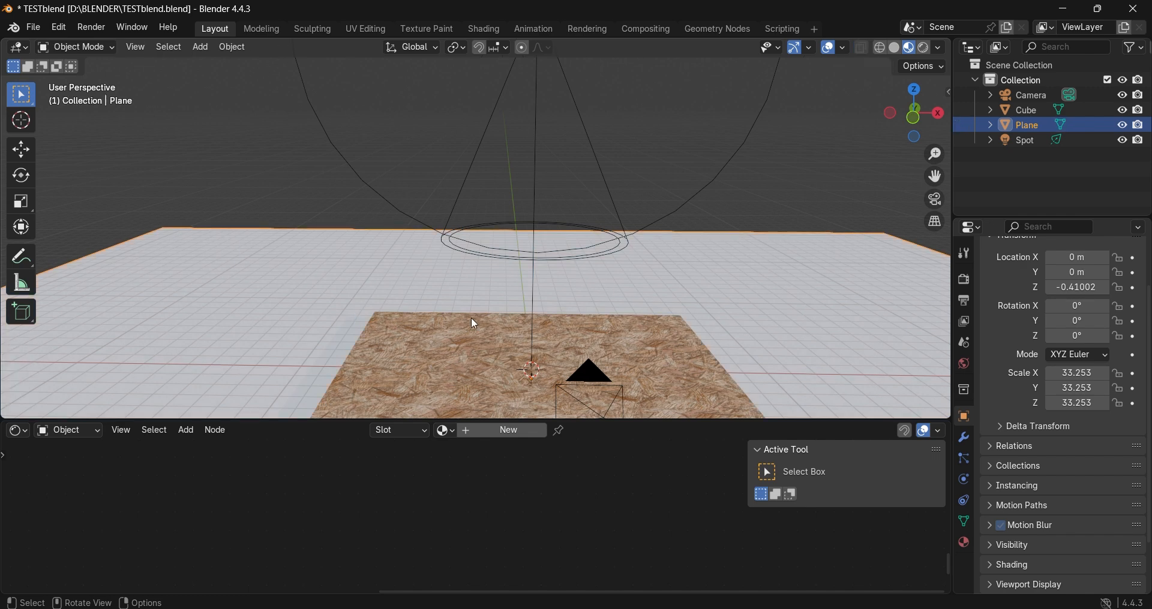
pyautogui.scroll(-5, 601, 246)
pyautogui.hotkey('alt', 'a')
pyautogui.click(935, 200)
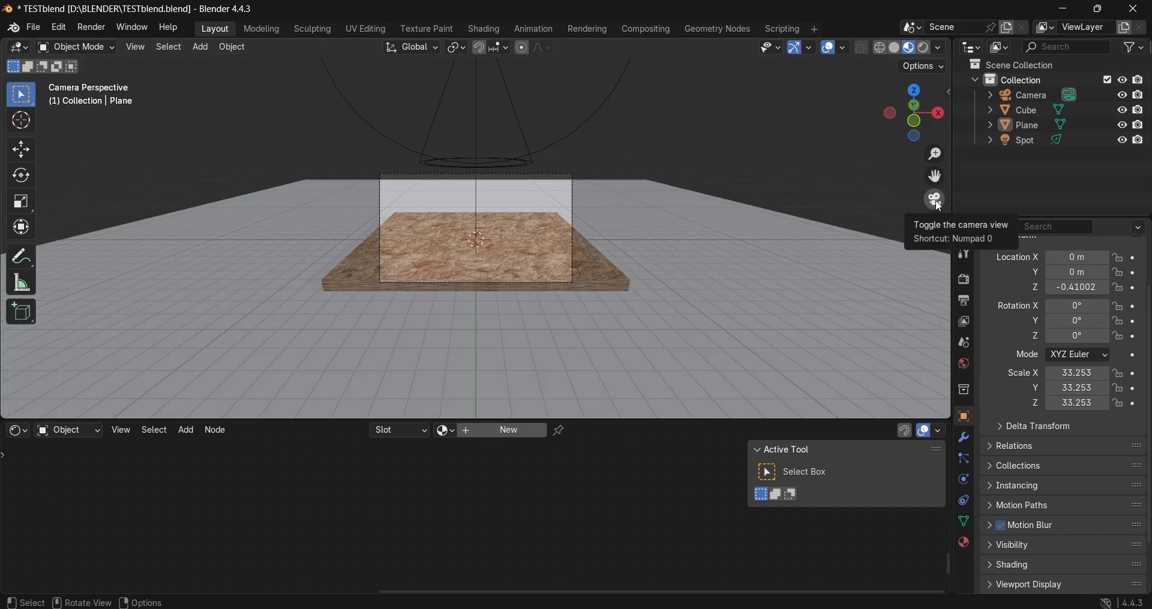
pyautogui.hotkey('ctrl', 's')
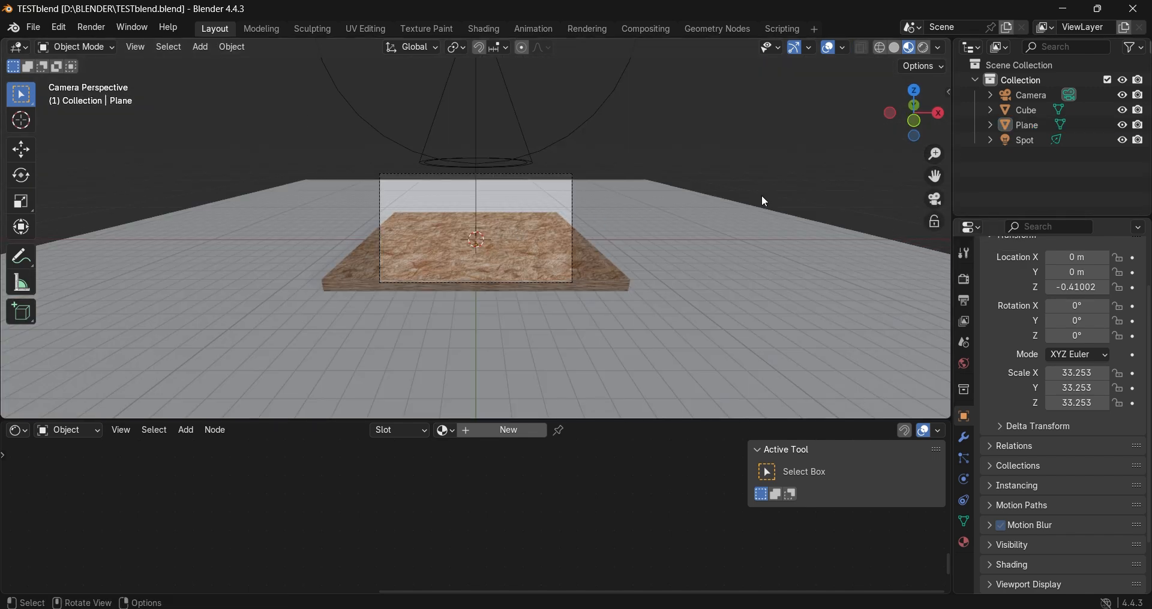
# Step: Switch the viewport to Solid shading and run a test render of the camera view, closing the render window after checking it
pyautogui.click(896, 52)
pyautogui.click(91, 28)
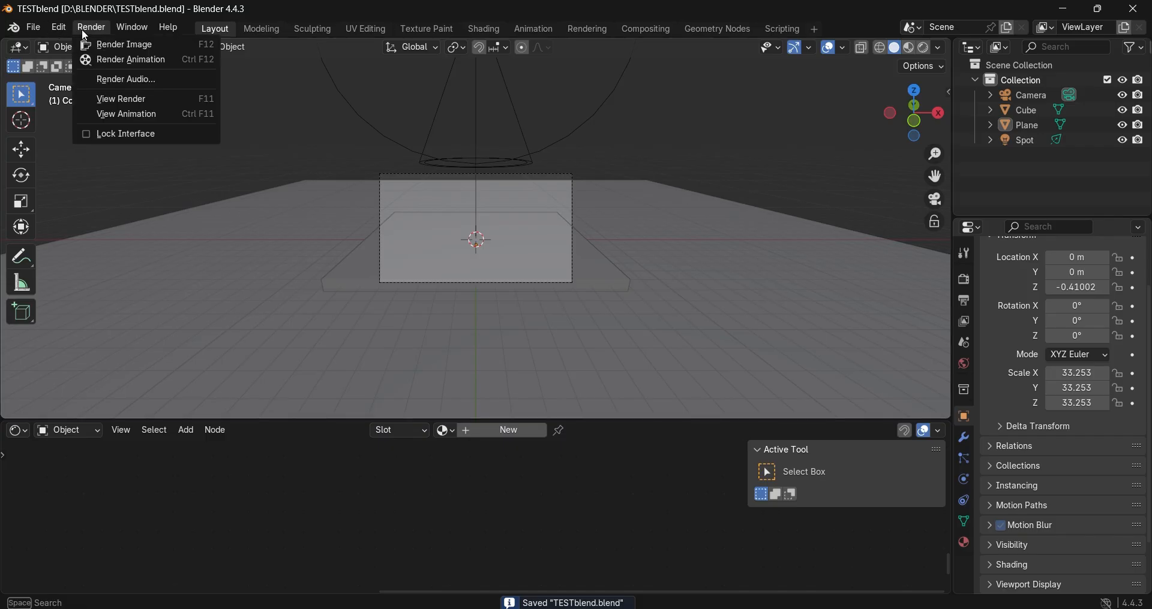
pyautogui.click(117, 41)
pyautogui.scroll(-2, 647, 366)
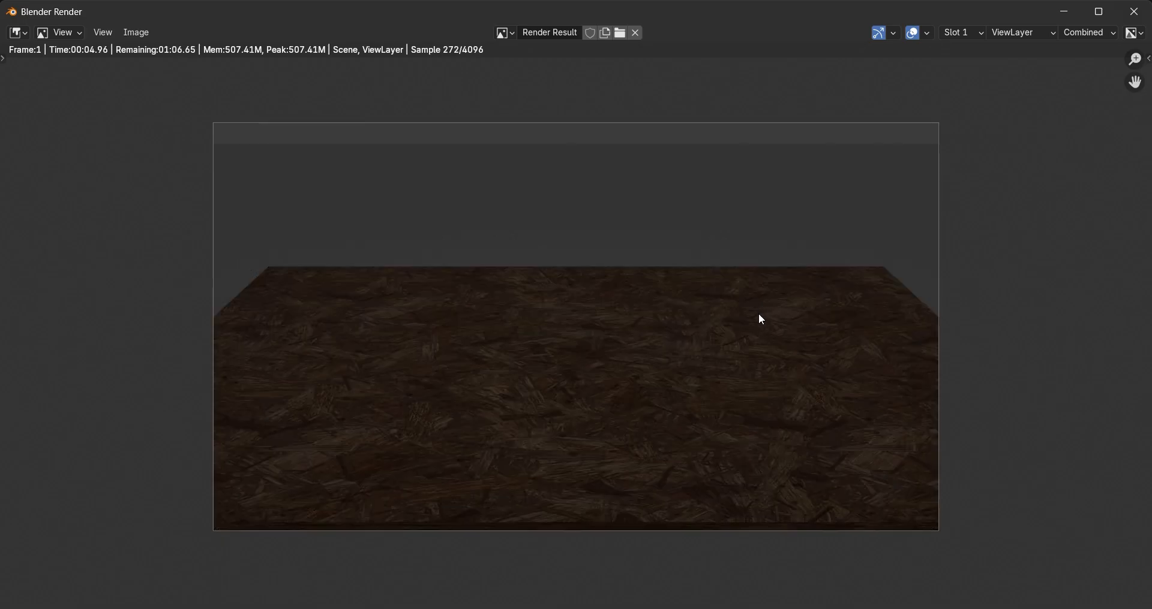
pyautogui.click(1133, 13)
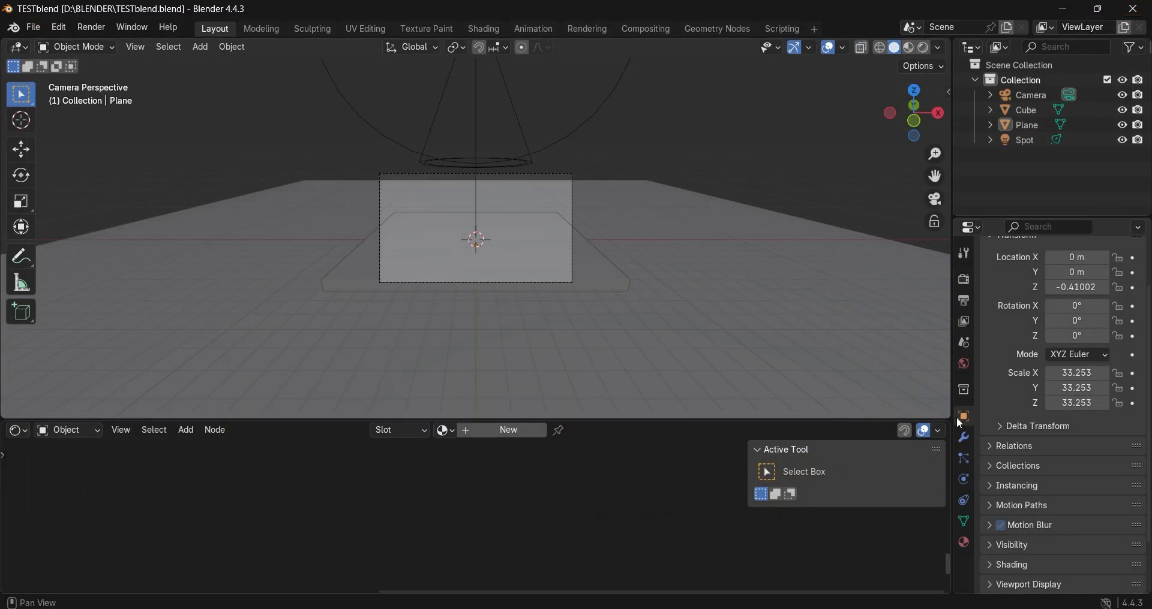
# Step: Toggle the Light Tree option in the Lights settings of the Cycles render sampling
pyautogui.click(964, 279)
pyautogui.scroll(-5, 1032, 395)
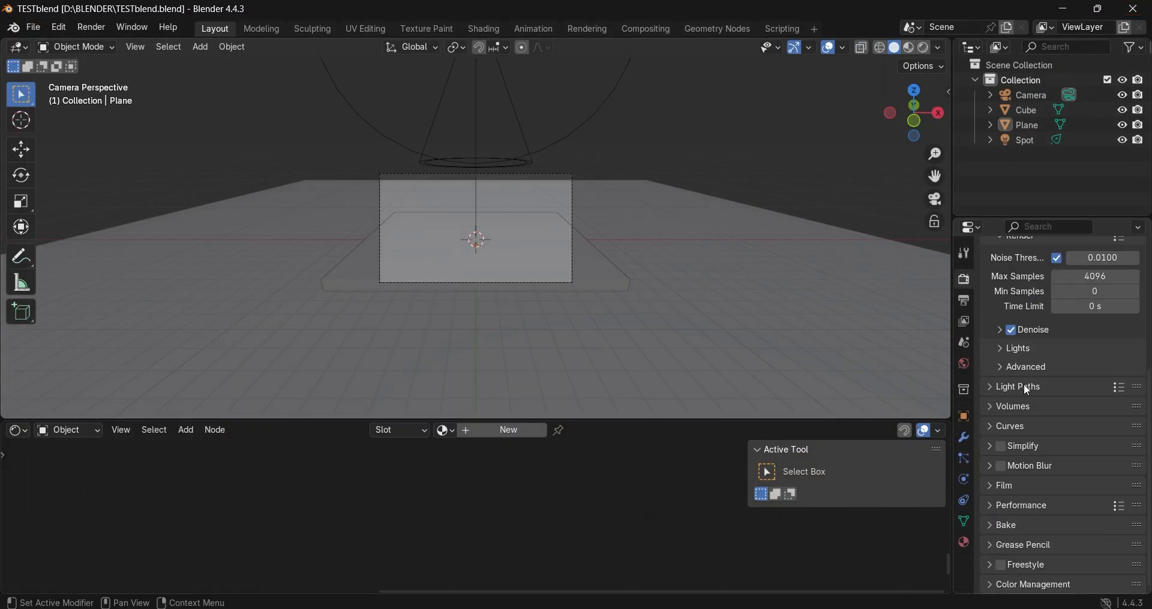
pyautogui.click(1008, 349)
pyautogui.click(1058, 373)
pyautogui.click(1011, 354)
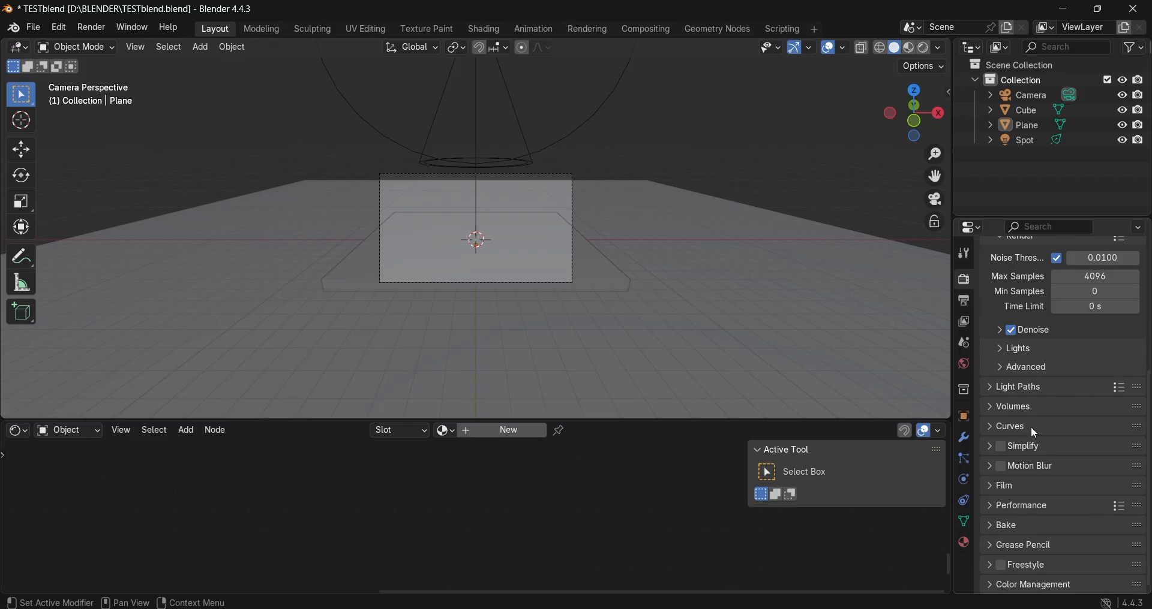
# Step: Set the render performance Tile Size to 512 and enable Persistent Data for the final render
pyautogui.click(995, 526)
pyautogui.scroll(-4, 1038, 541)
pyautogui.click(996, 408)
pyautogui.click(1003, 510)
pyautogui.scroll(-5, 1039, 528)
pyautogui.click(1083, 459)
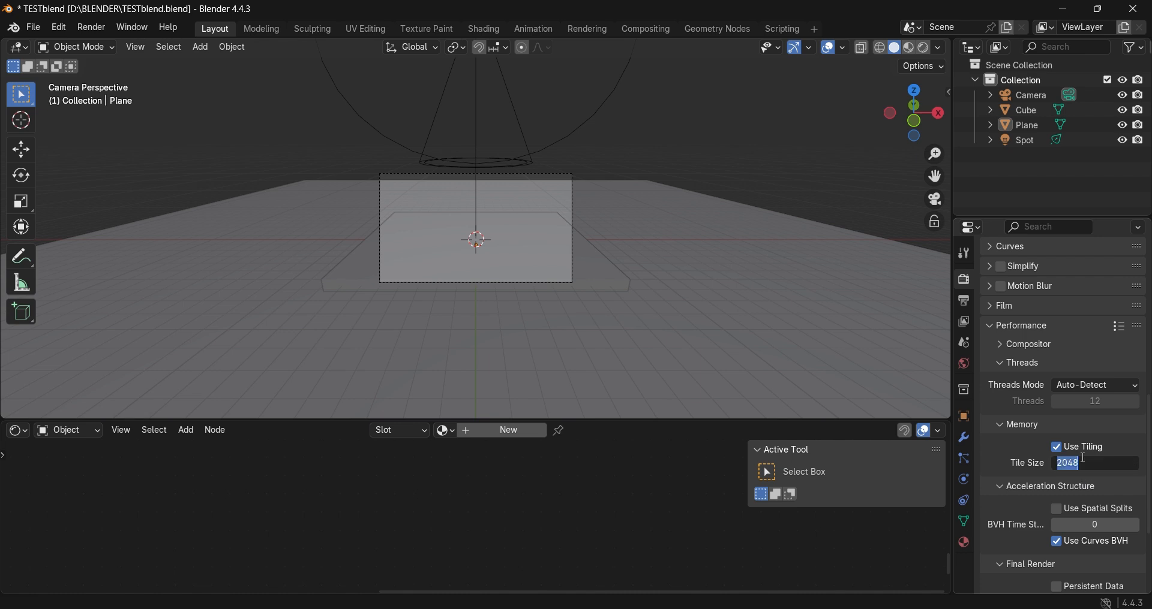
pyautogui.write('512')
pyautogui.press('Return')
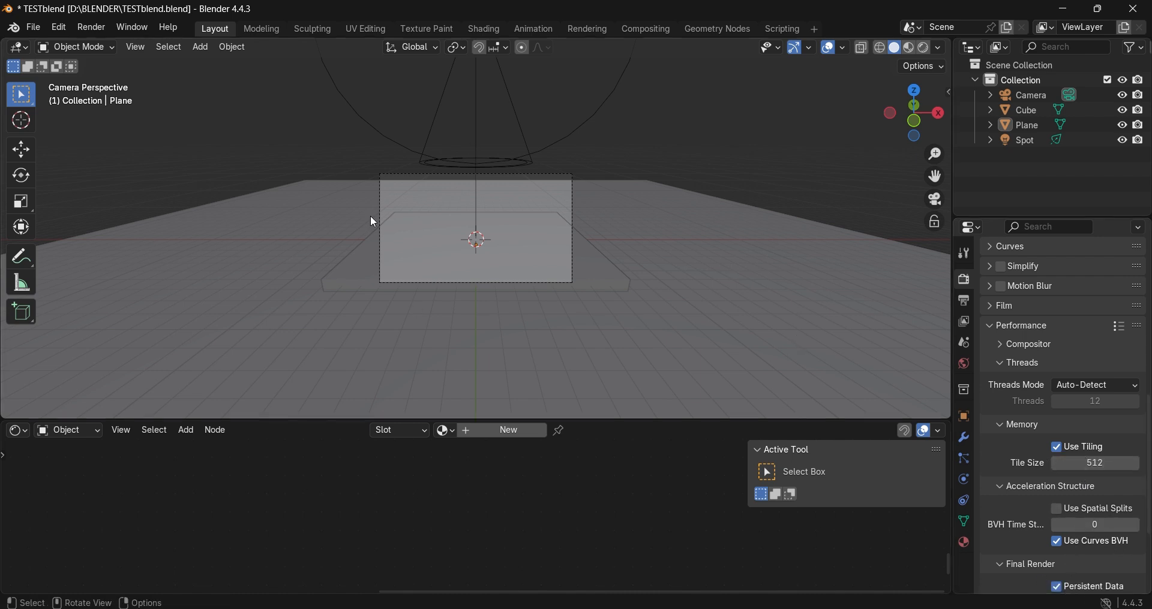
# Step: Set the spot light's Power to 45000 W
pyautogui.click(454, 105)
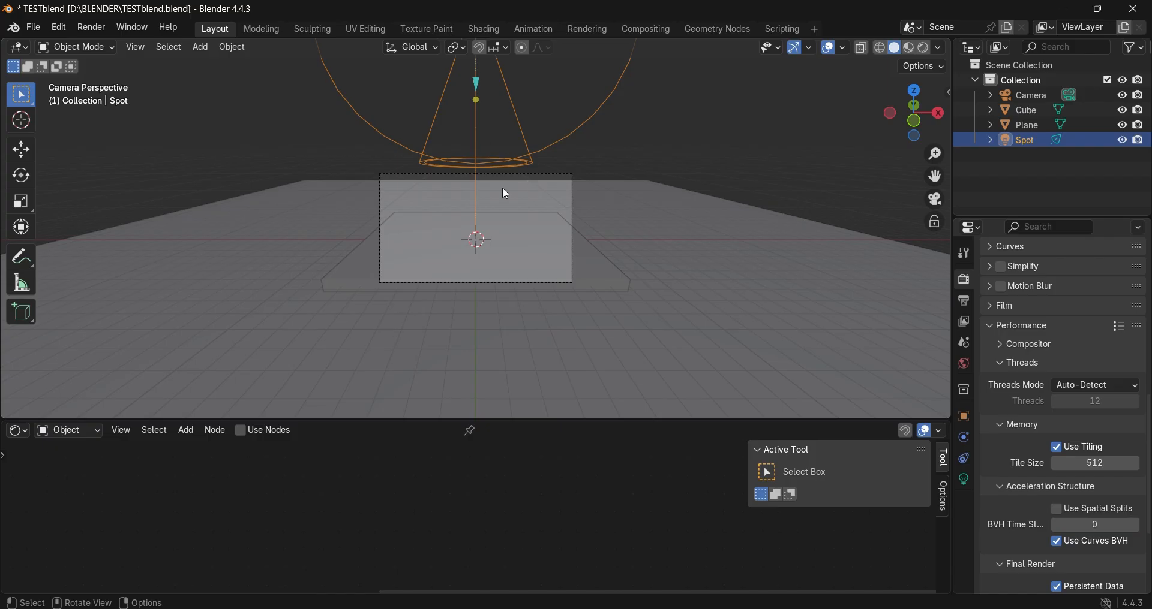
pyautogui.scroll(5, 1060, 425)
pyautogui.scroll(3, 1059, 420)
pyautogui.click(964, 480)
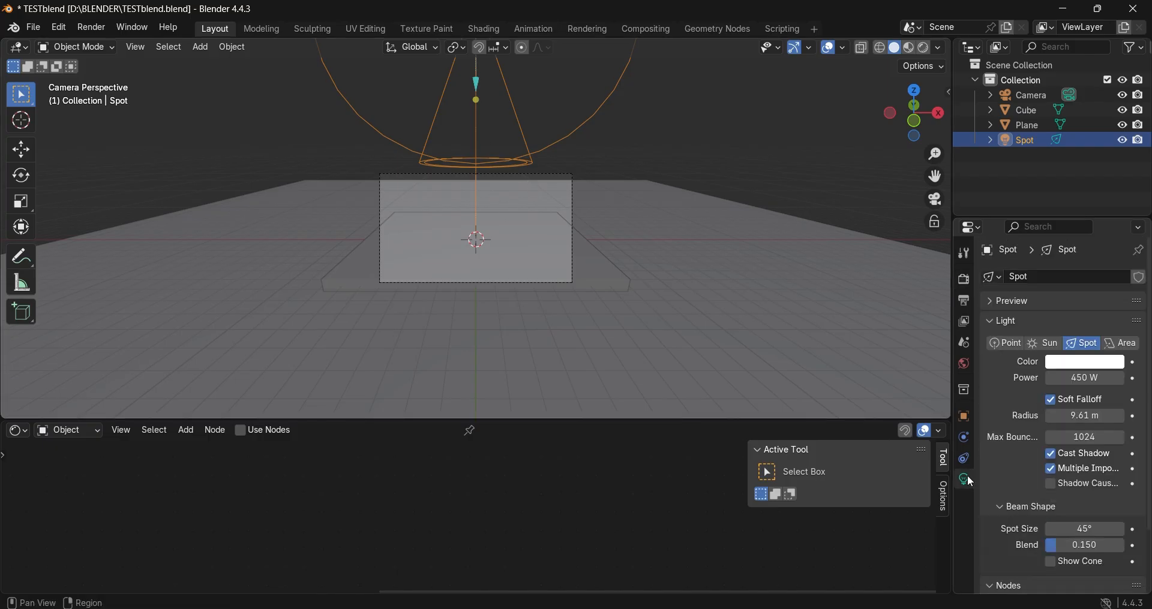
pyautogui.click(1089, 380)
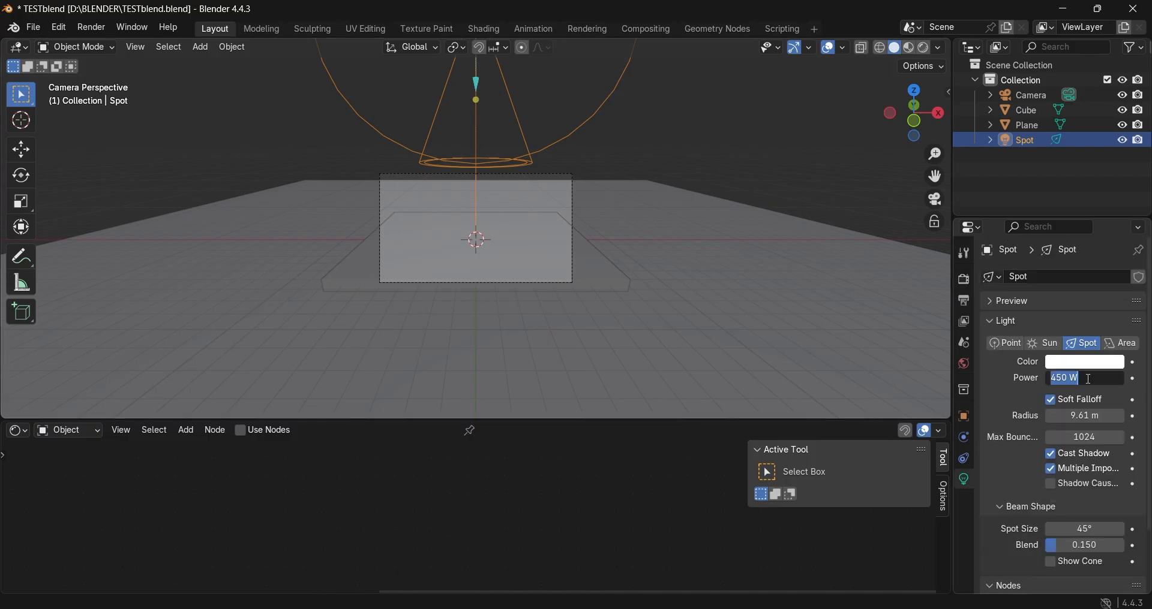
pyautogui.write('45000')
pyautogui.press('Return')
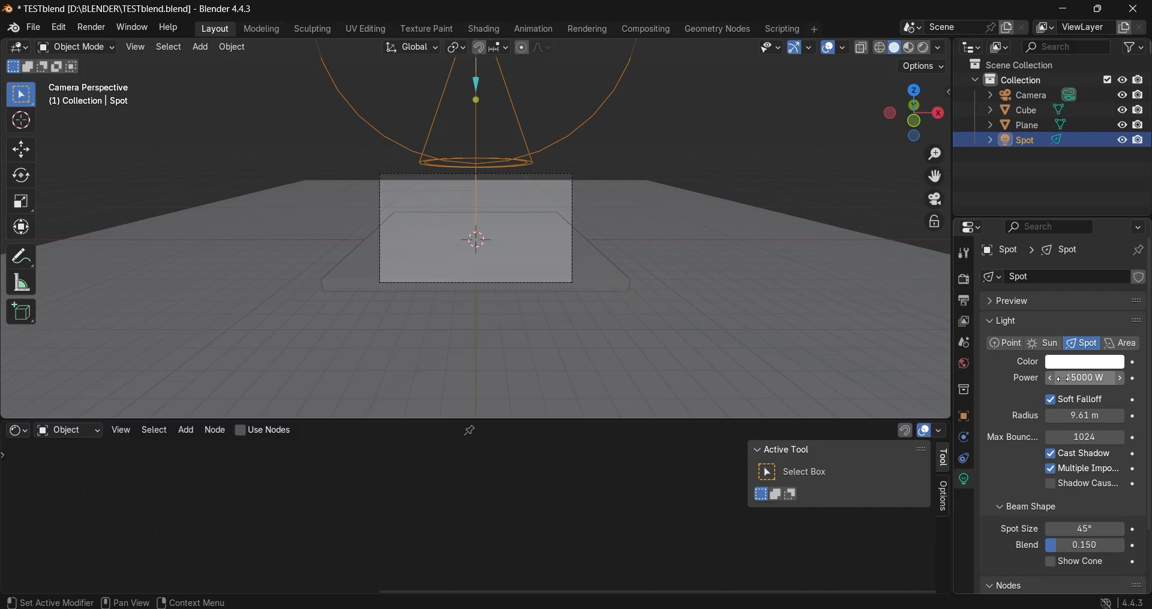
# Step: Save the scene and render the image again with the brighter spot light
pyautogui.hotkey('ctrl', 's')
pyautogui.click(91, 28)
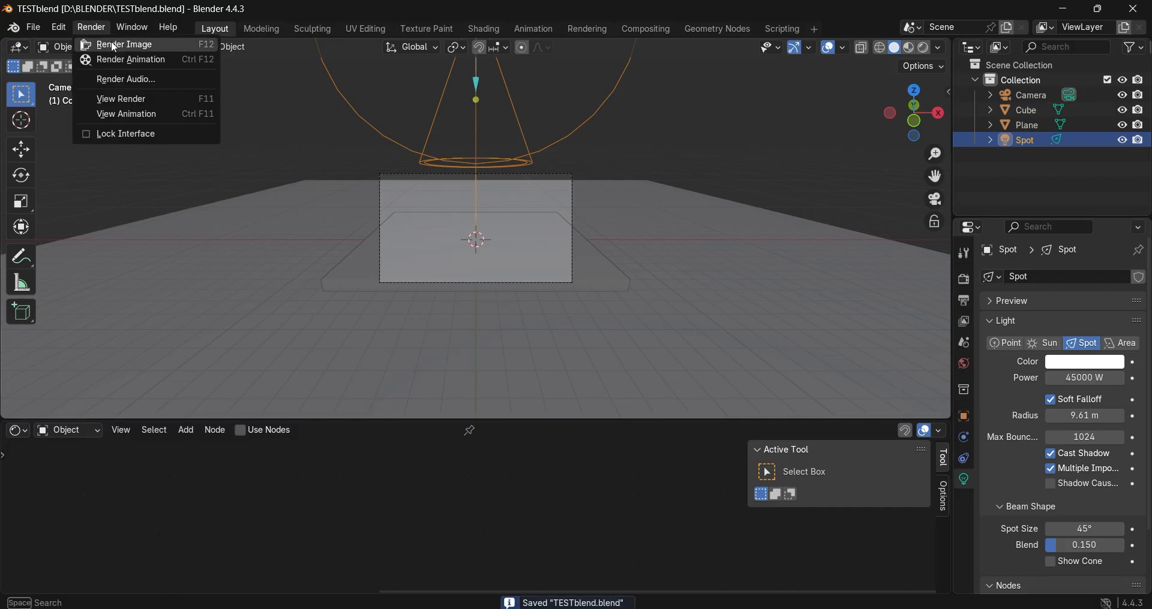
pyautogui.click(115, 46)
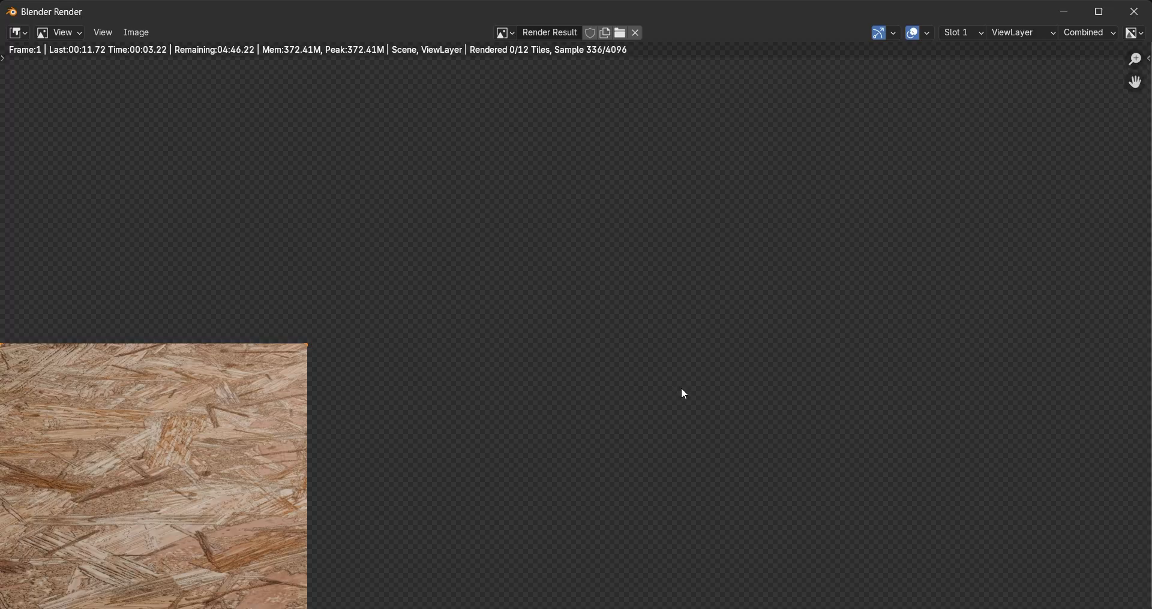
pyautogui.press('Home')
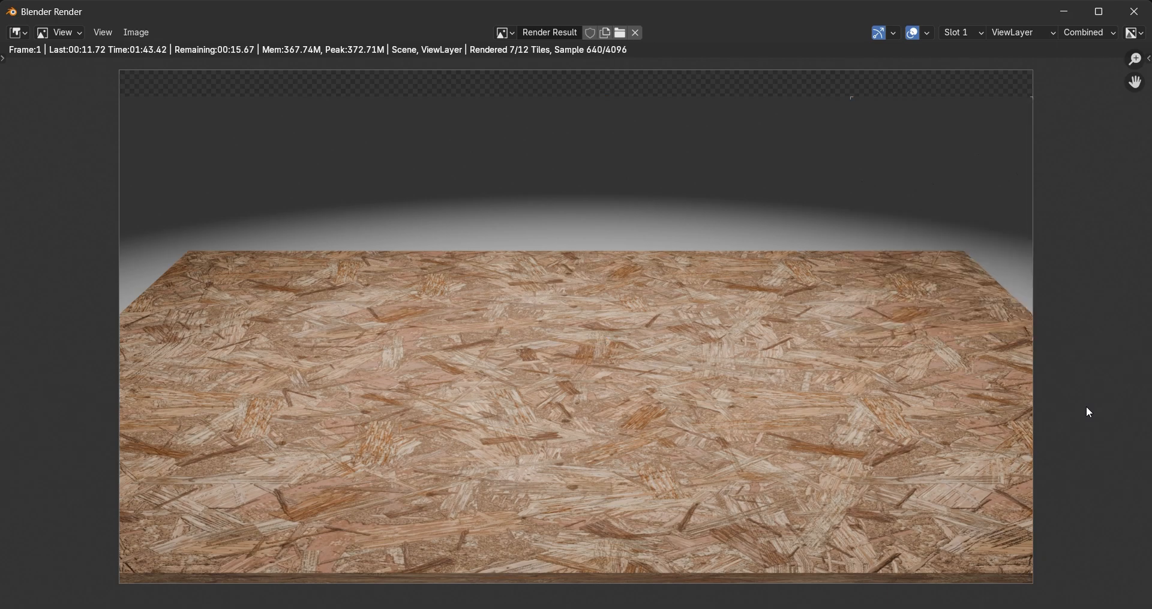
# Step: Examine the particle board texture closely across the finished render, including the slab's edges and overall framing
pyautogui.scroll(4, 713, 358)
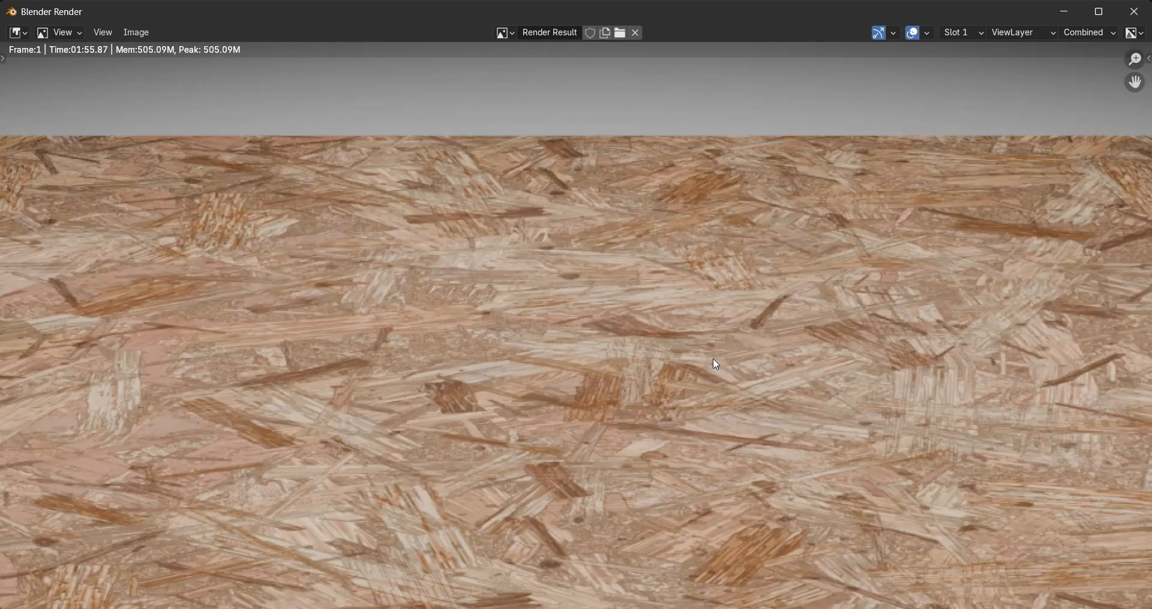
pyautogui.moveTo(585, 360)
pyautogui.mouseDown(button='middle')
pyautogui.moveTo(578, 288)
pyautogui.moveTo(690, 336)
pyautogui.moveTo(624, 414)
pyautogui.moveTo(585, 436)
pyautogui.moveTo(228, 432)
pyautogui.mouseUp(button='middle')
pyautogui.moveTo(721, 355); pyautogui.dragTo(342, 335, button='middle')
pyautogui.moveTo(989, 425); pyautogui.dragTo(539, 304, button='middle')
pyautogui.scroll(-3, 538, 308)
pyautogui.moveTo(802, 315)
pyautogui.mouseDown(button='middle')
pyautogui.moveTo(538, 307)
pyautogui.moveTo(768, 380)
pyautogui.mouseUp(button='middle')
pyautogui.scroll(-3, 702, 361)
pyautogui.moveTo(702, 362)
pyautogui.mouseDown(button='middle')
pyautogui.moveTo(738, 388)
pyautogui.moveTo(695, 366)
pyautogui.mouseUp(button='middle')
pyautogui.scroll(2, 703, 398)
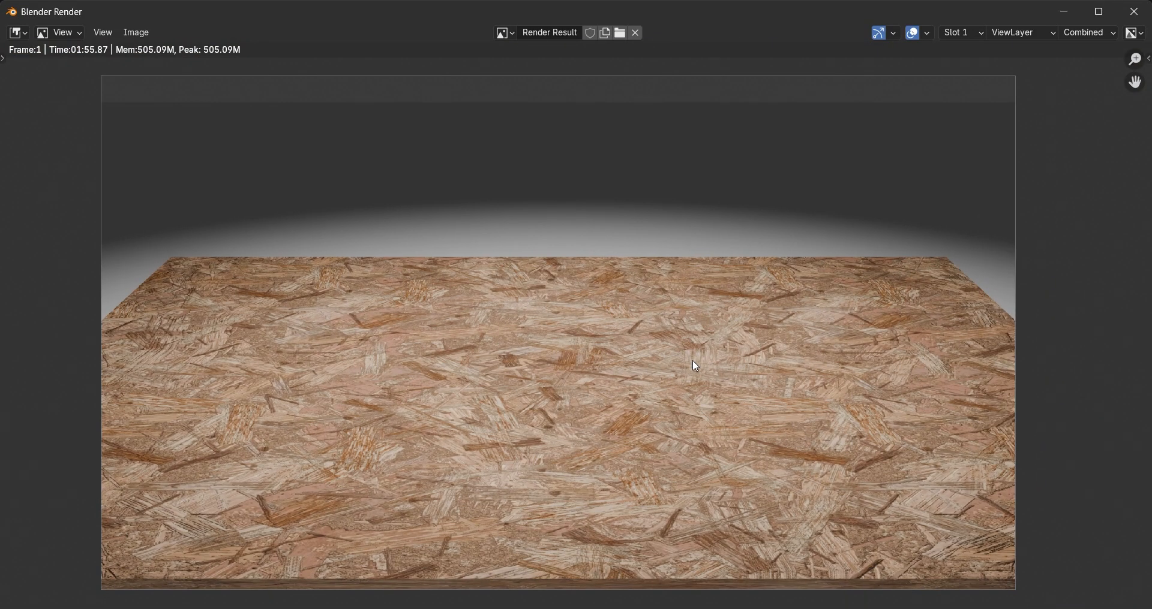